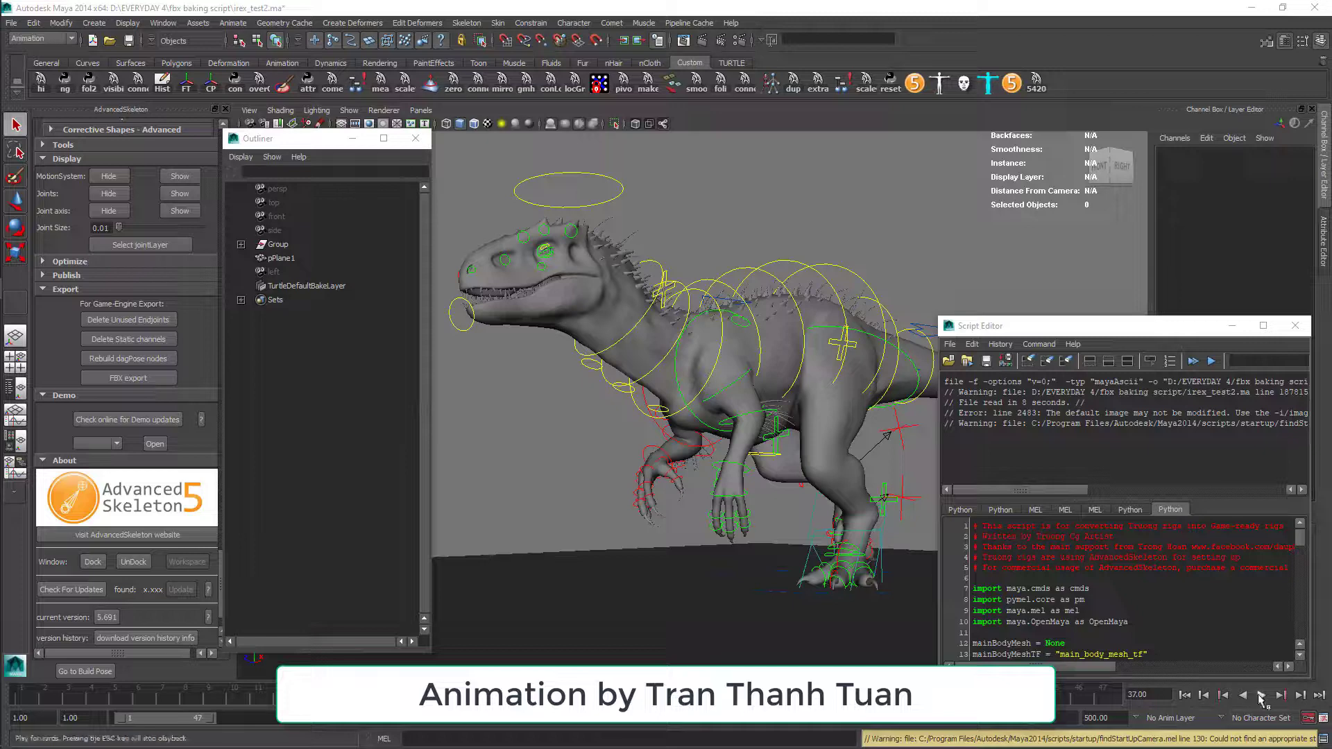
- Preview the dinosaur's walk, then run the baking script to open the FBX_animation tool
{"action": "left_click", "coordinate": [1261, 696]}
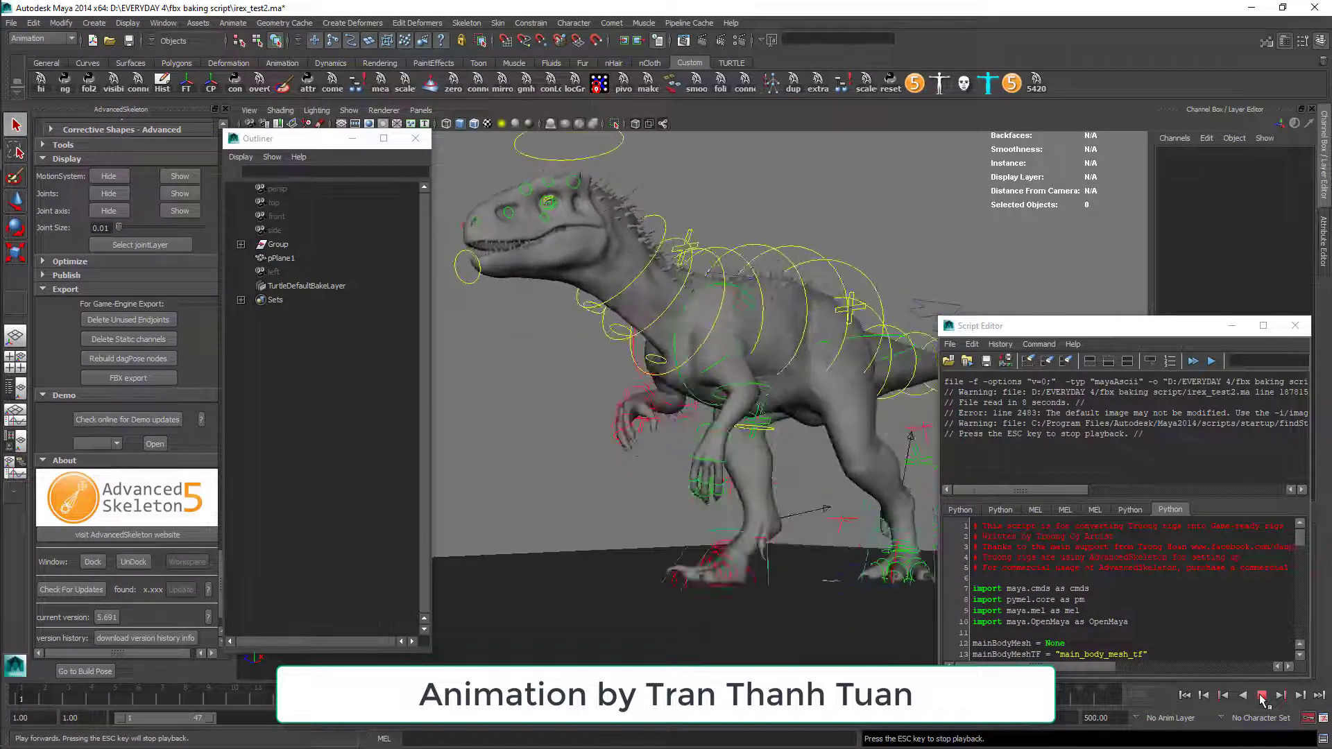
{"action": "left_click", "coordinate": [1261, 696]}
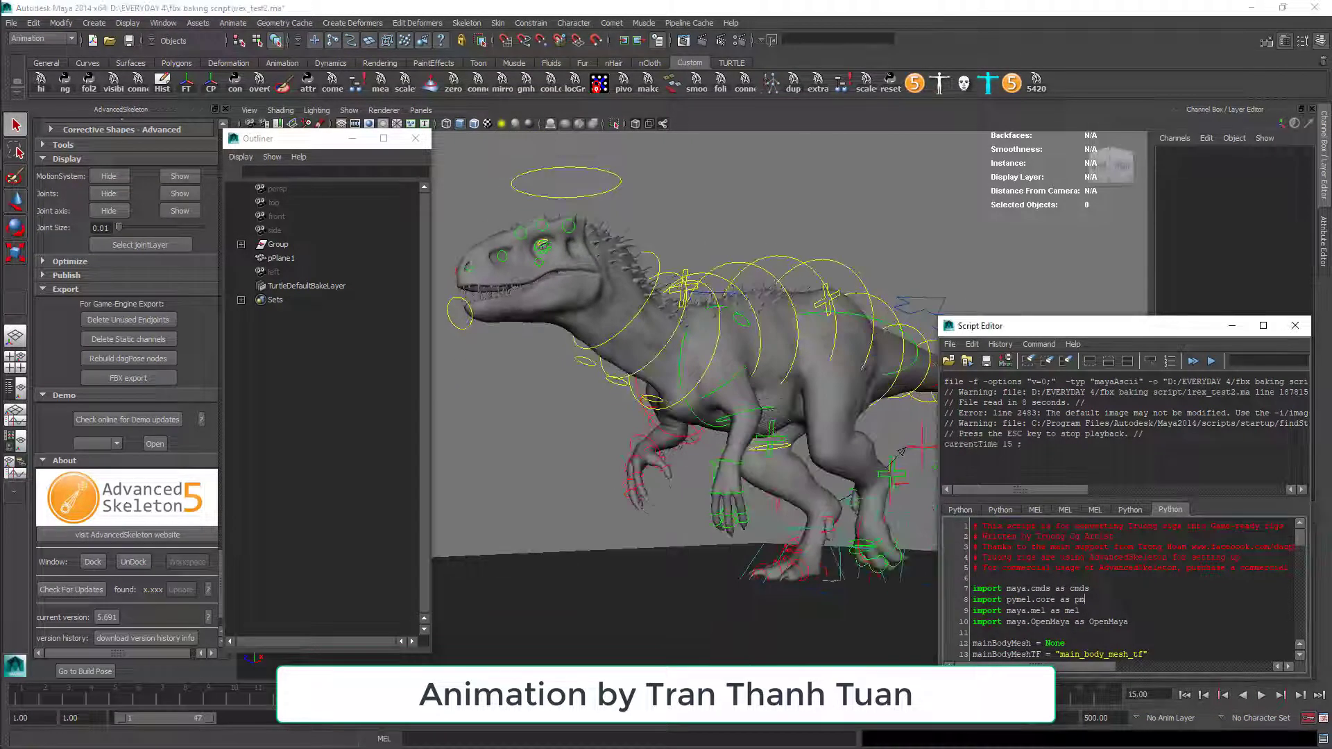
{"action": "key", "text": "ctrl+a"}
{"action": "key", "text": "ctrl+Return"}
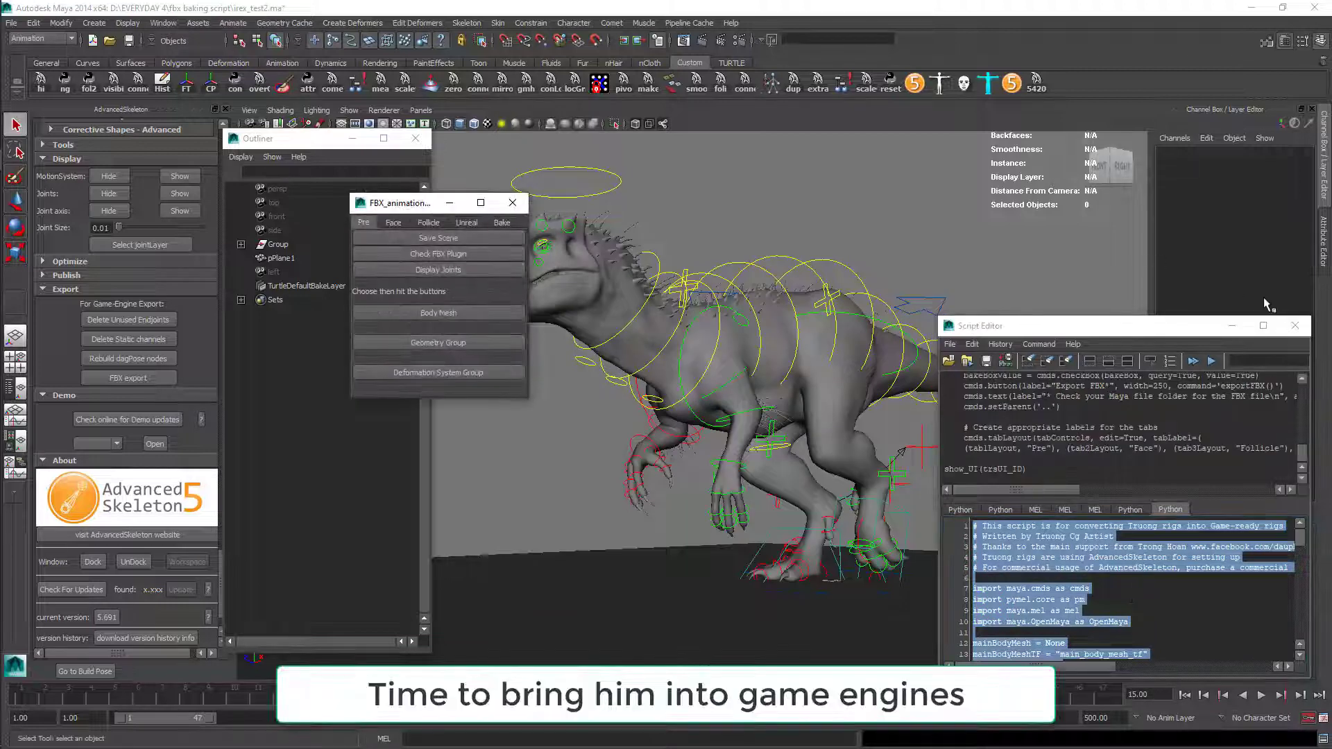
{"action": "left_click", "coordinate": [1235, 328]}
{"action": "left_click_drag", "start_coordinate": [402, 202], "coordinate": [830, 186]}
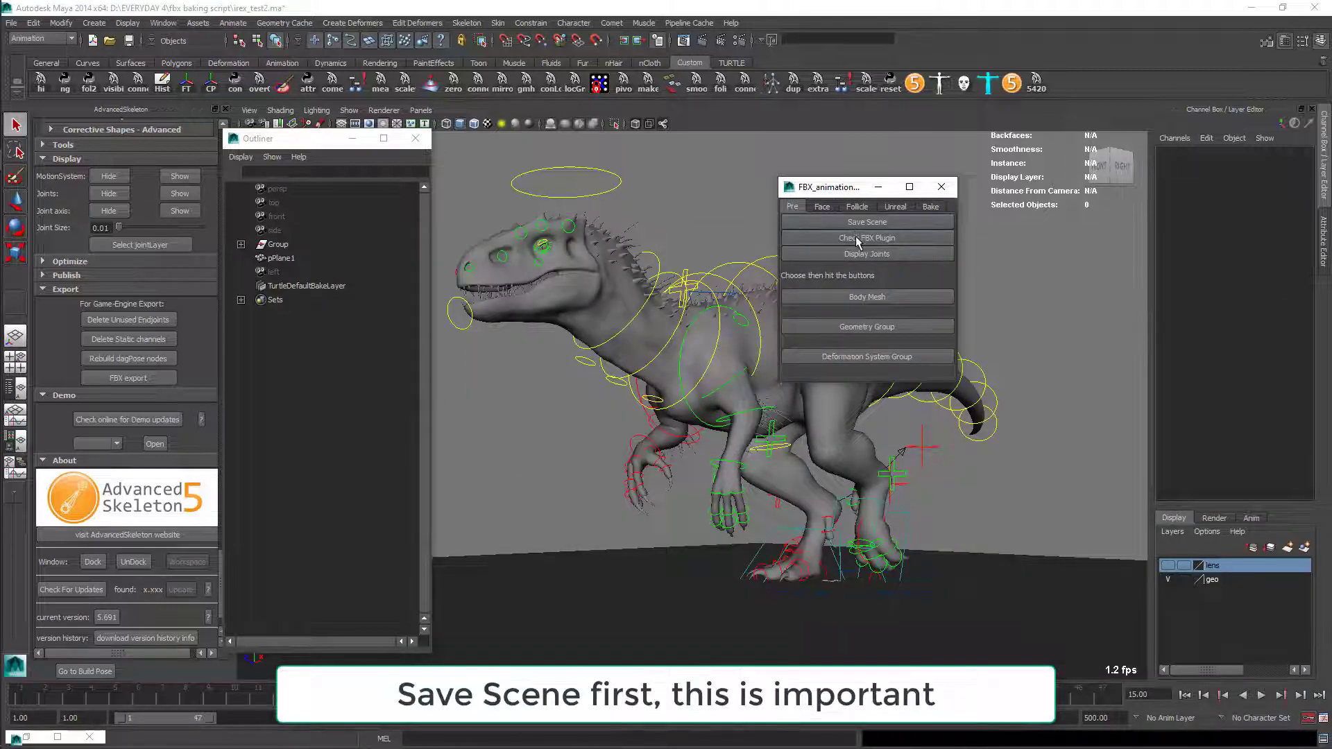
- Confirm the FBX plugin is loaded and display the rig's joints at size 1.86
{"action": "left_click", "coordinate": [859, 241]}
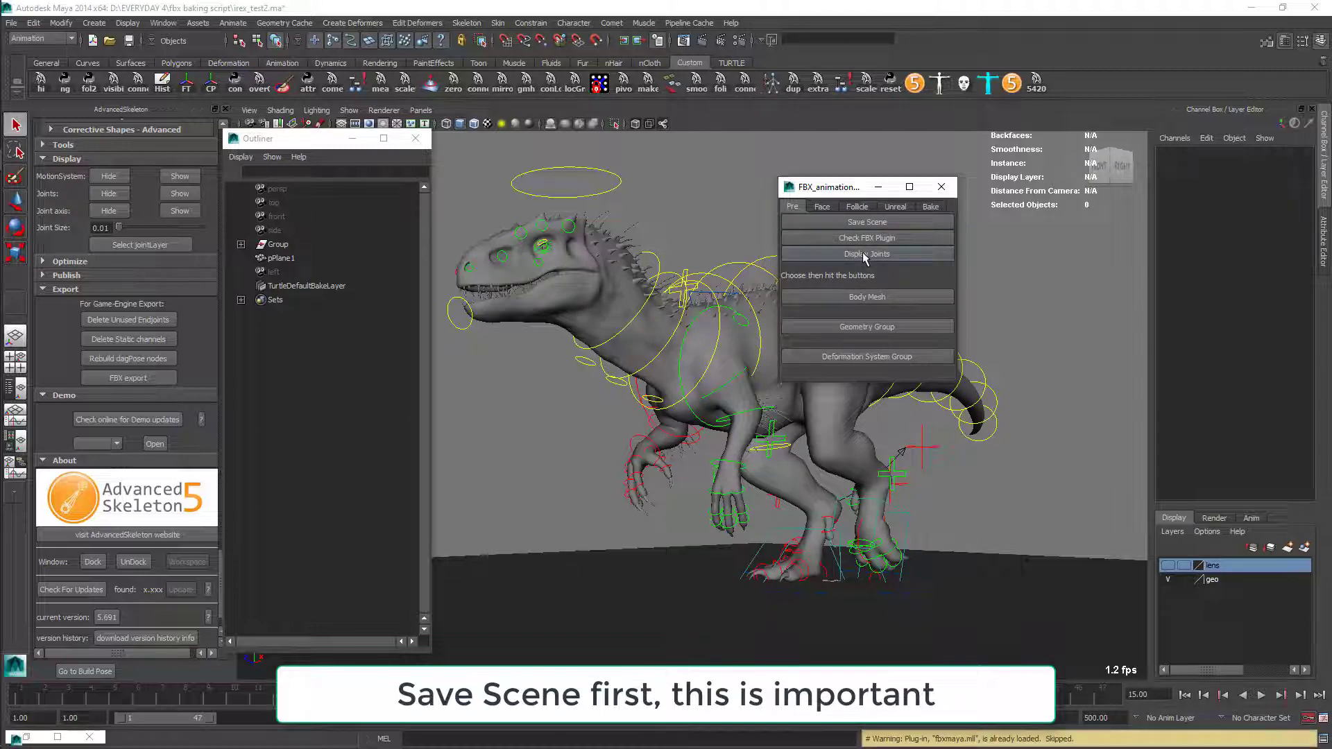
{"action": "left_click", "coordinate": [864, 256]}
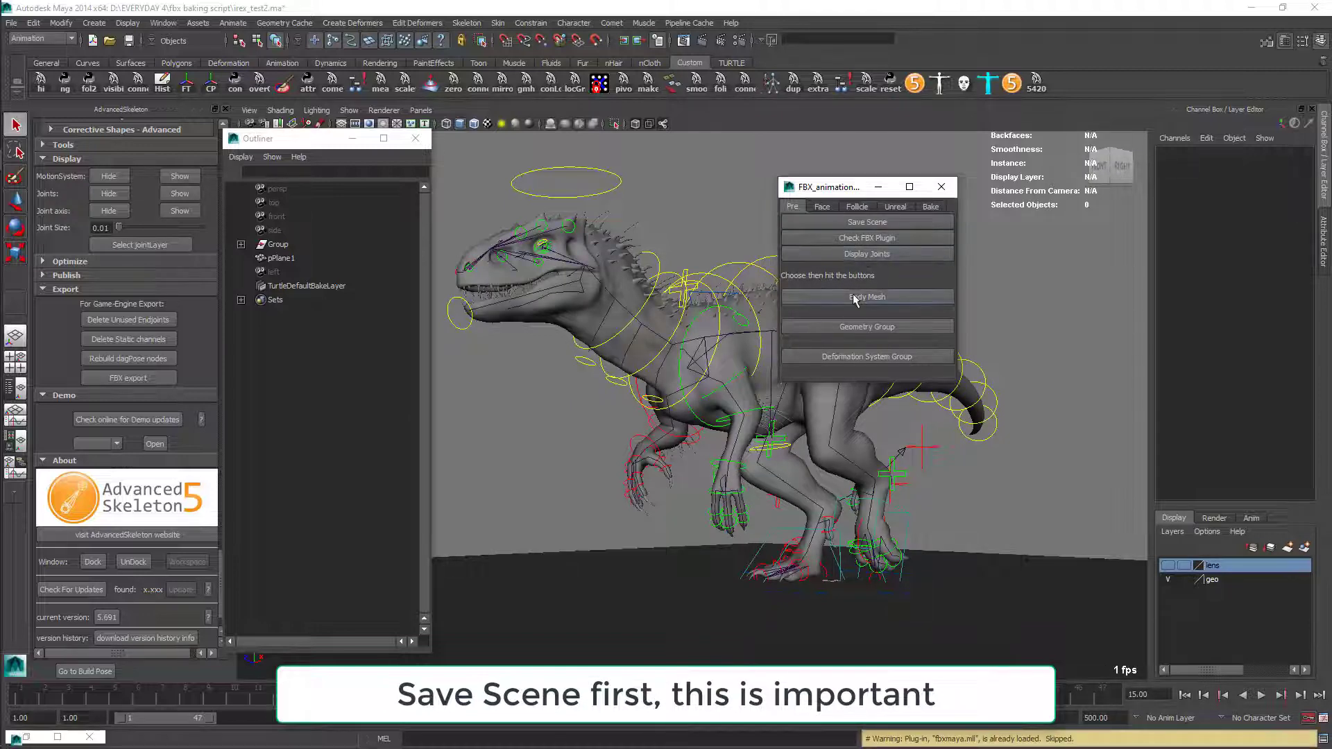
{"action": "left_click_drag", "start_coordinate": [118, 228], "coordinate": [136, 231]}
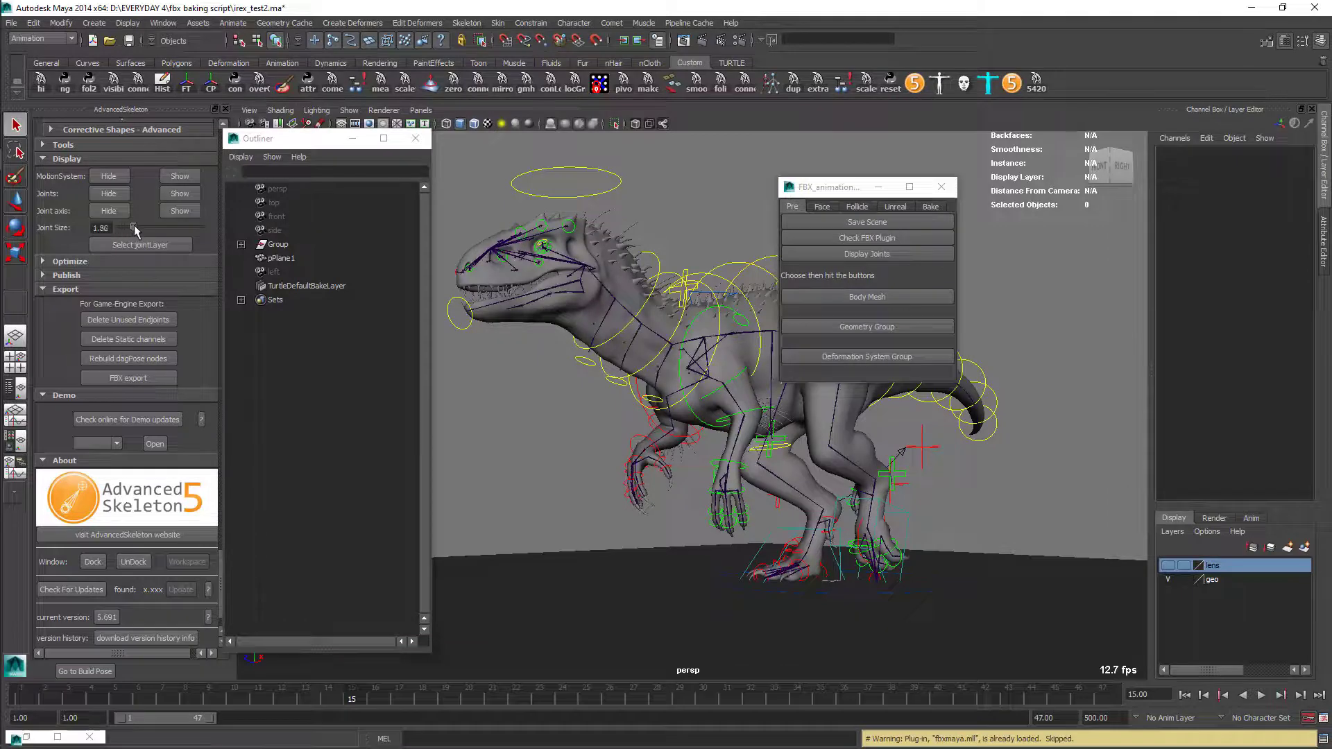
- Assign body_m as body mesh, Geometry as geometry group, and DeformationSystem as deformation system group
{"action": "left_click", "coordinate": [693, 339]}
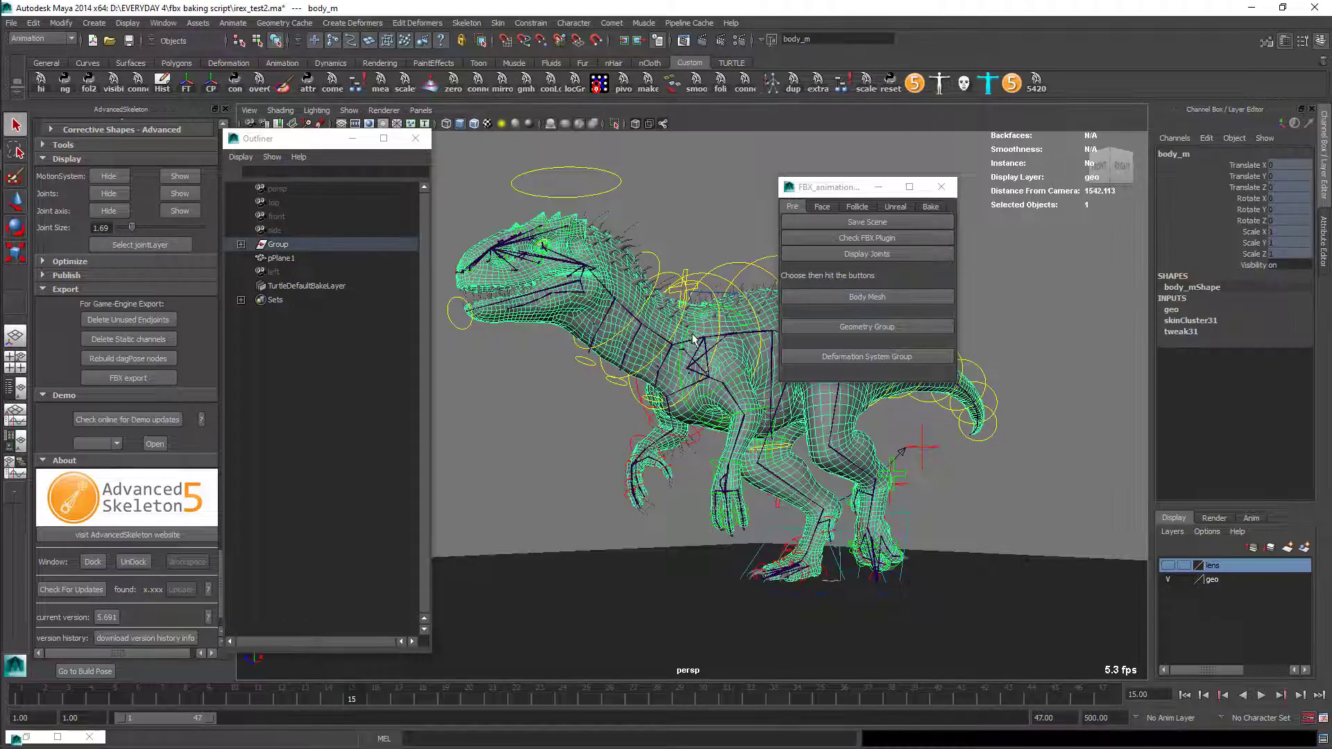
{"action": "left_click", "coordinate": [875, 299]}
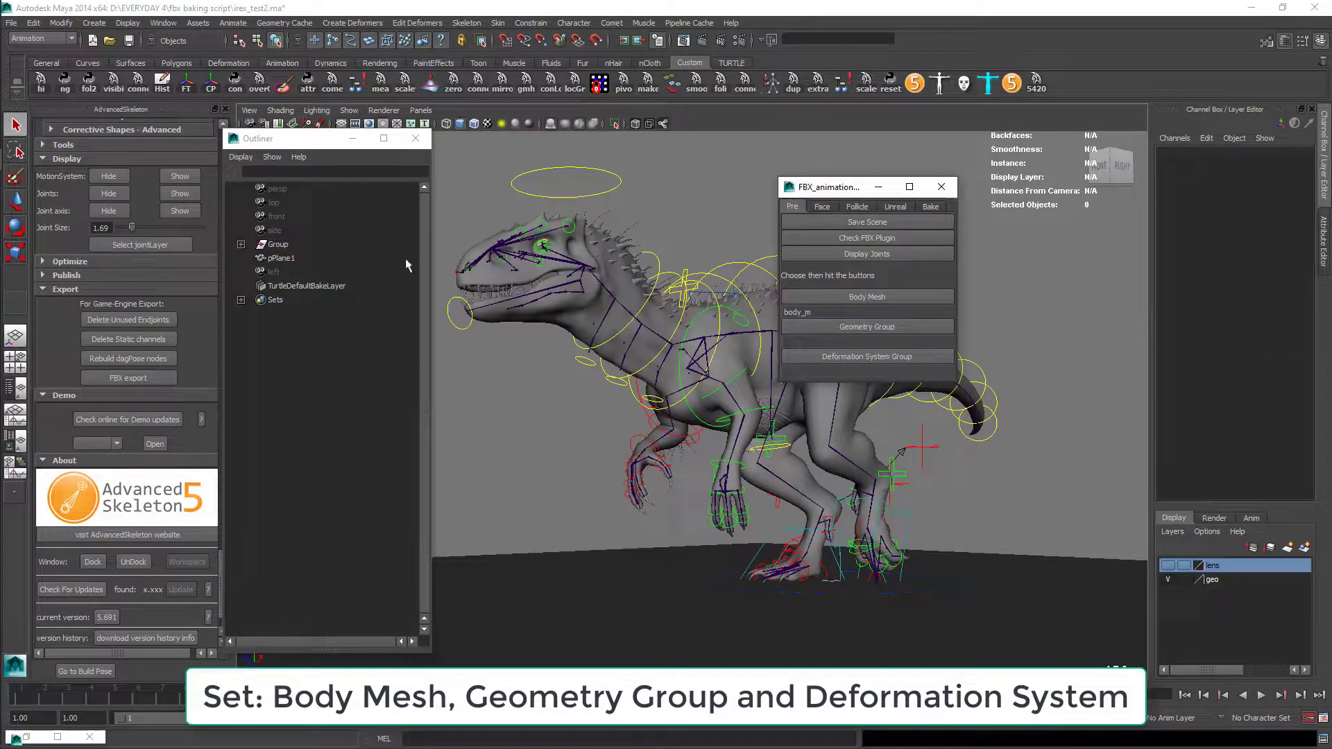
{"action": "left_click", "coordinate": [240, 244]}
{"action": "left_click", "coordinate": [295, 272]}
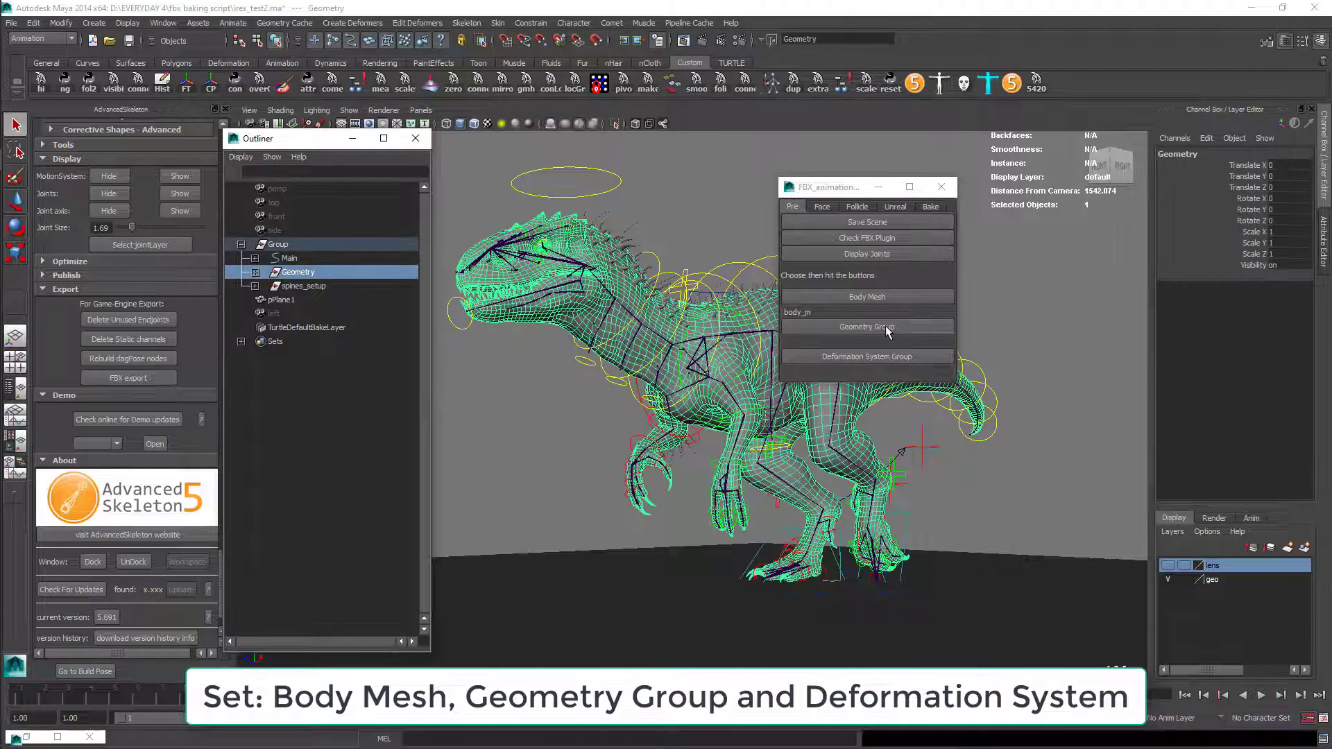
{"action": "left_click", "coordinate": [889, 332]}
{"action": "left_click", "coordinate": [255, 258]}
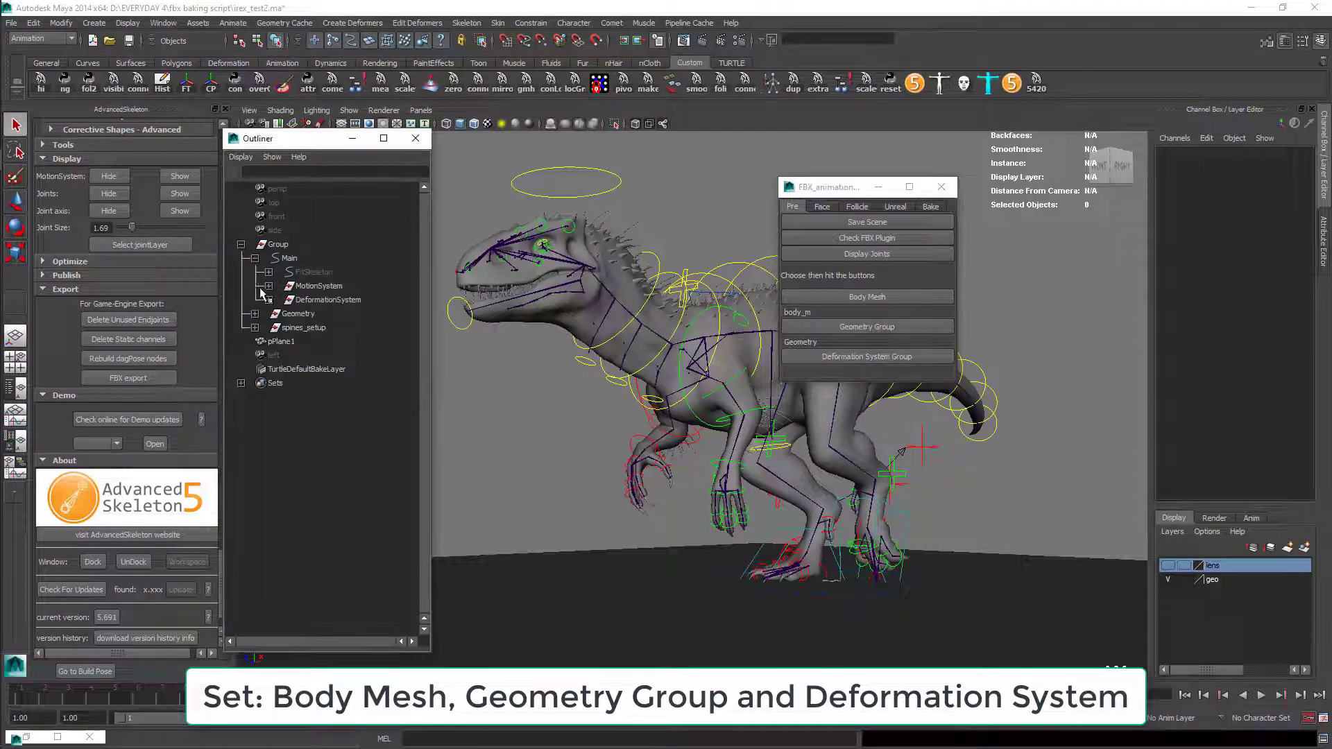
{"action": "left_click", "coordinate": [350, 302]}
{"action": "left_click", "coordinate": [902, 357]}
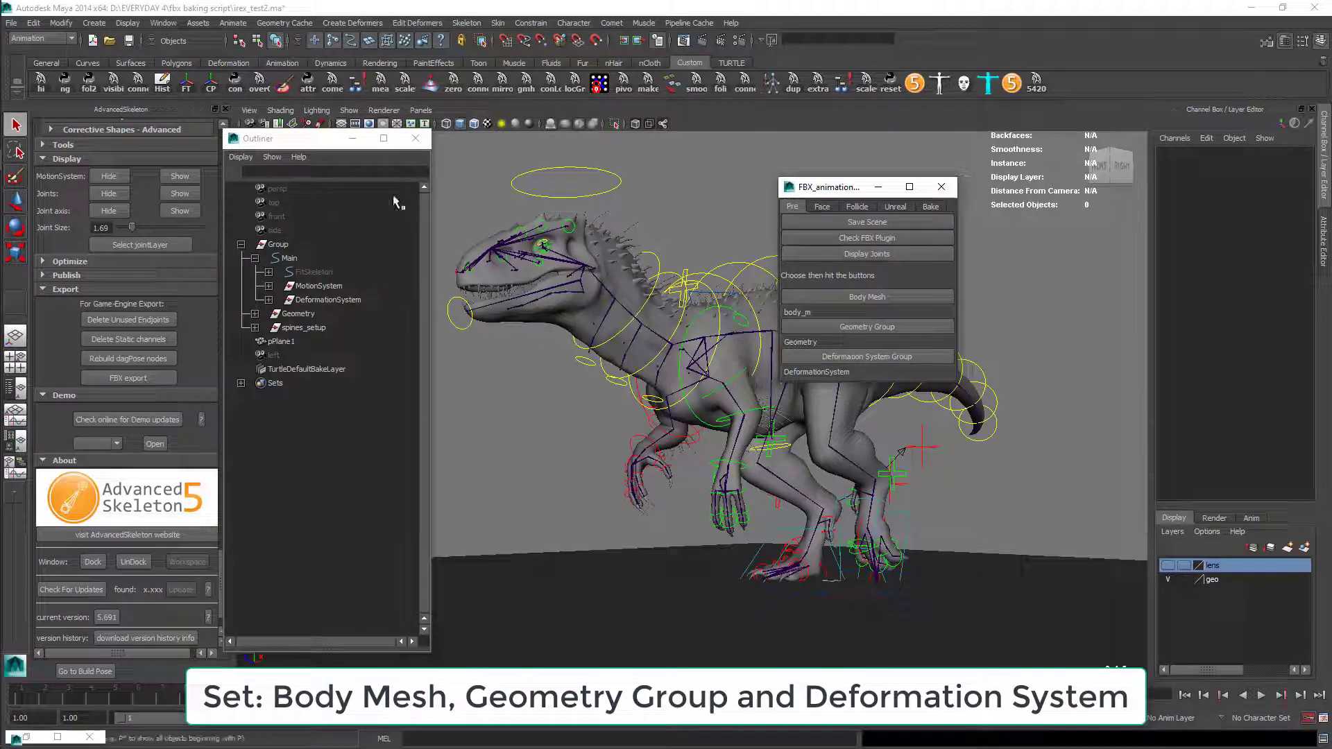
{"action": "left_click", "coordinate": [821, 208]}
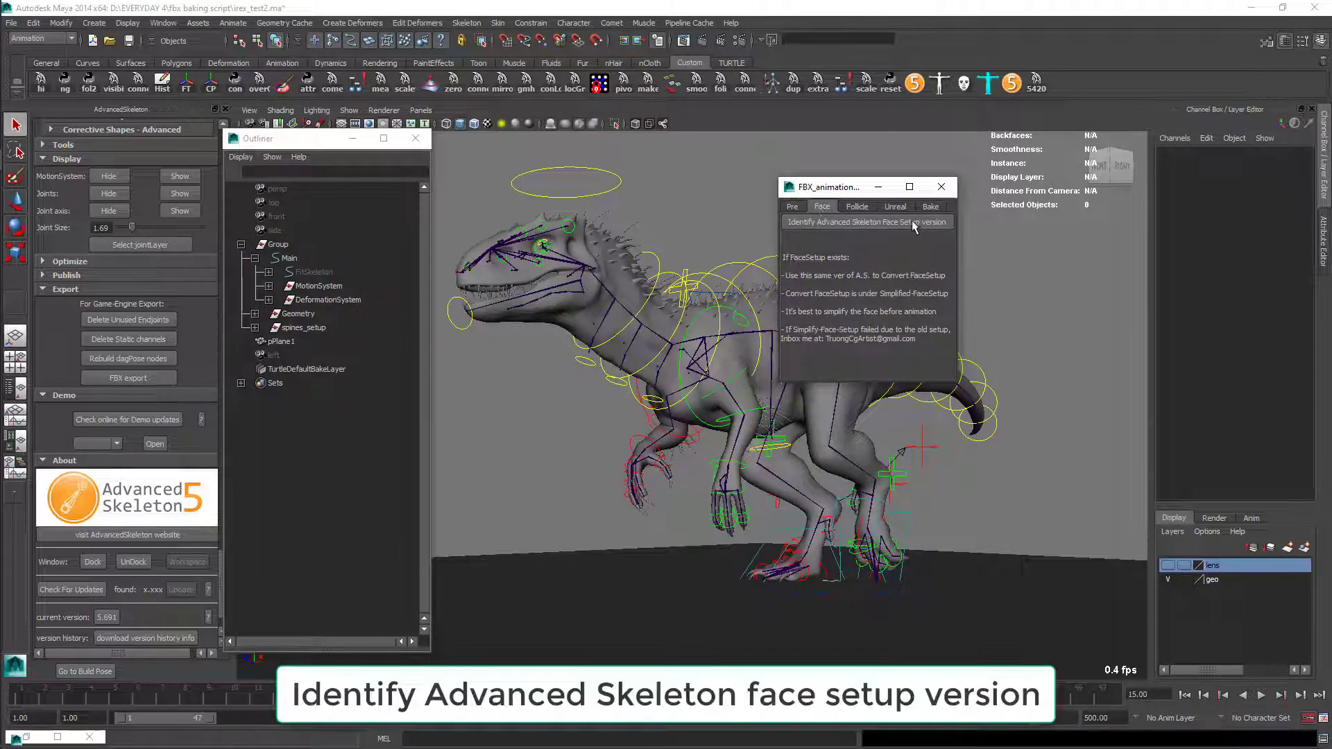
- Identify the Advanced Skeleton face setup version, which reports no Face Setup, and test-select head joints
{"action": "left_click", "coordinate": [859, 224]}
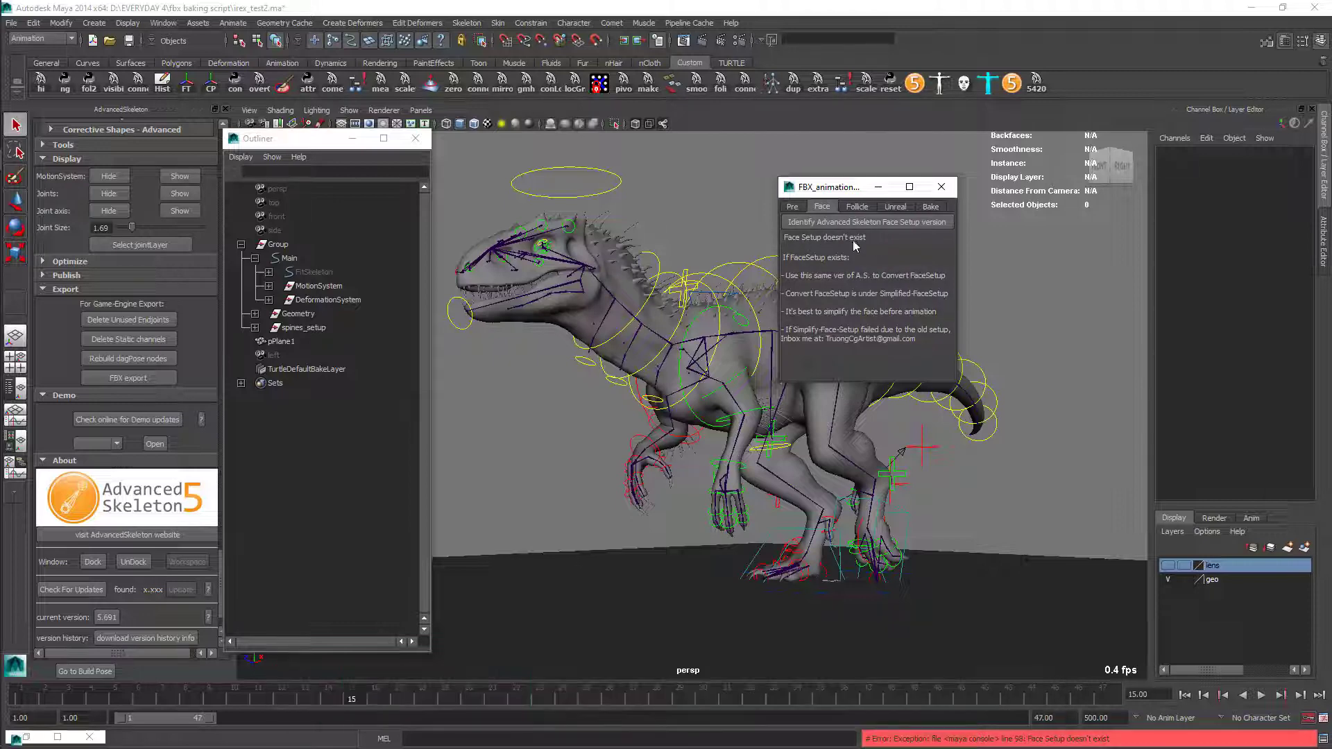
{"action": "left_click_drag", "start_coordinate": [483, 249], "coordinate": [521, 258]}
{"action": "left_click", "coordinate": [515, 266]}
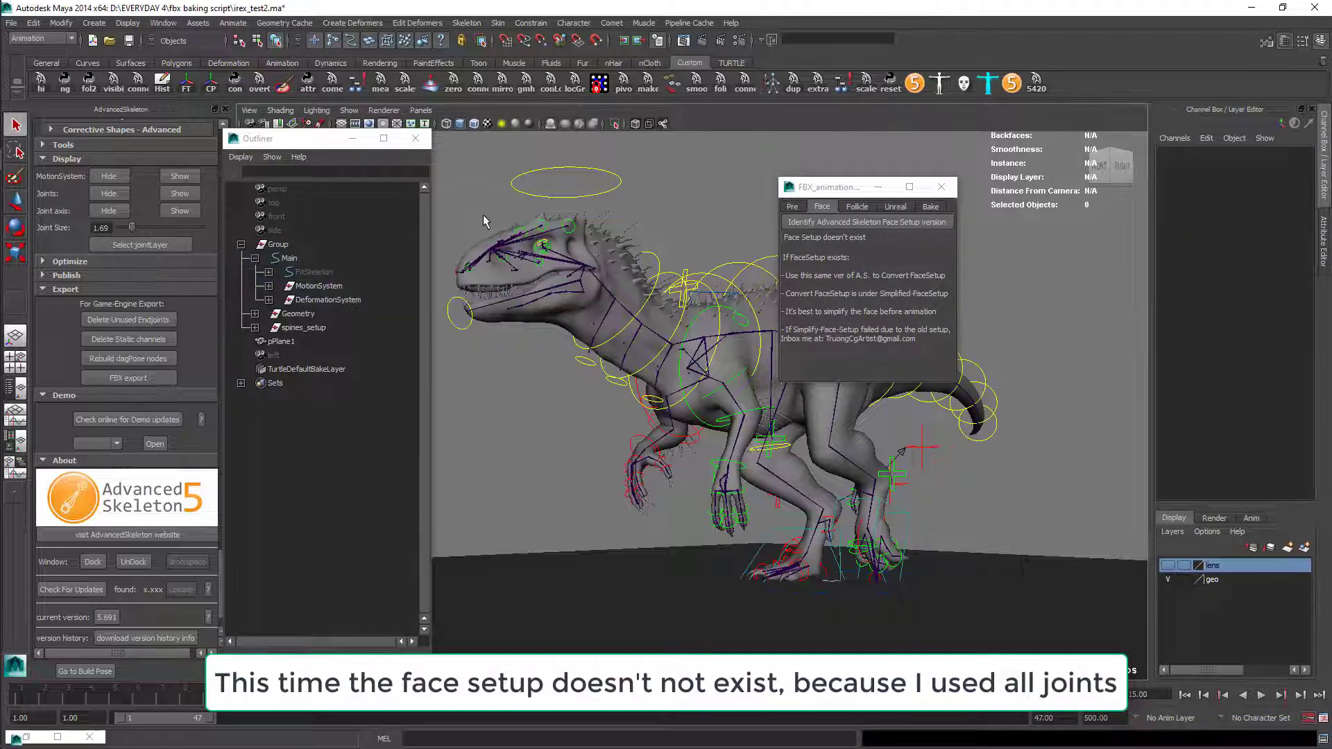
{"action": "key", "text": "ctrl+z"}
{"action": "left_click", "coordinate": [551, 291]}
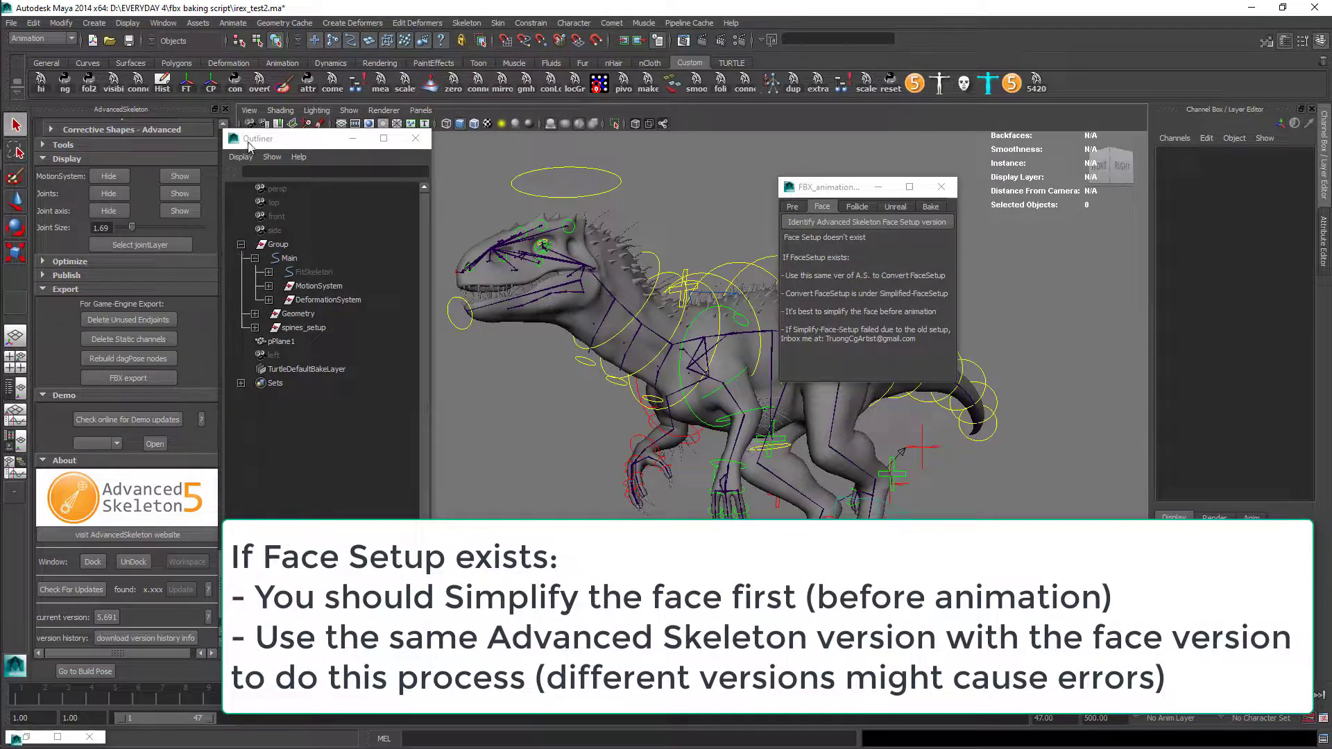
- Scroll the AdvancedSkeleton panel to the Simplified-FaceSetup section and collapse it
{"action": "left_click_drag", "start_coordinate": [248, 144], "coordinate": [305, 147]}
{"action": "scroll", "coordinate": [208, 198], "scroll_direction": "up", "scroll_amount": 4}
{"action": "scroll", "coordinate": [205, 360], "scroll_direction": "up", "scroll_amount": 2}
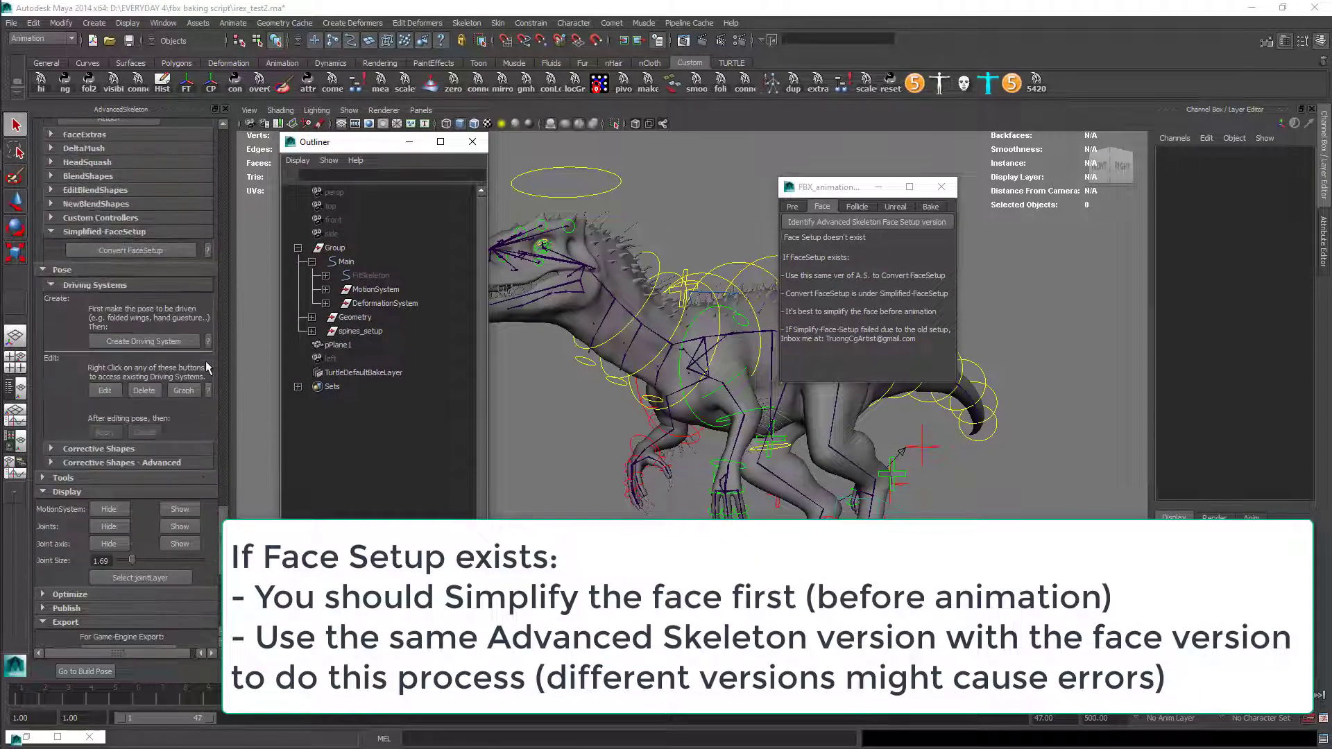
{"action": "scroll", "coordinate": [206, 360], "scroll_direction": "up", "scroll_amount": 2}
{"action": "scroll", "coordinate": [170, 376], "scroll_direction": "up", "scroll_amount": 1}
{"action": "left_click", "coordinate": [85, 398]}
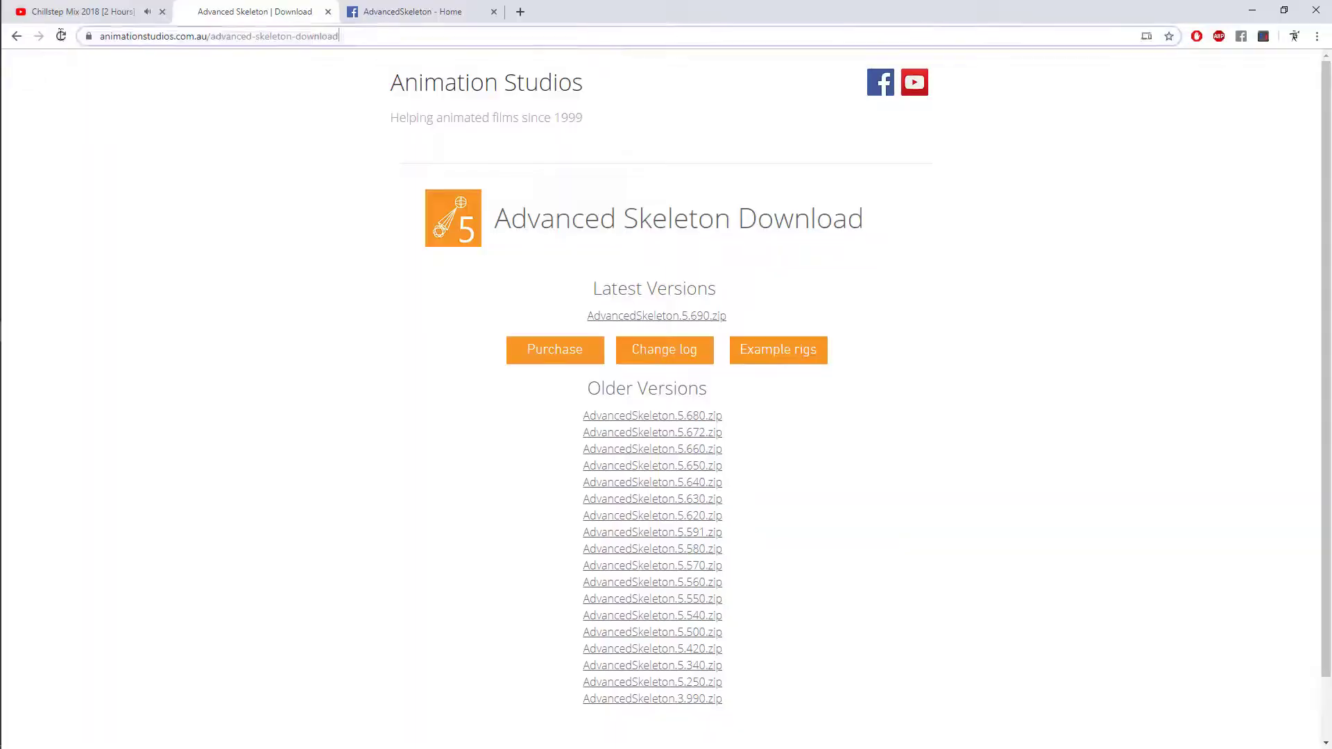
- Highlight the older versions list, then the Facebook post lines on joint-based SimplifiedFaceSetup
{"action": "left_click_drag", "start_coordinate": [647, 465], "coordinate": [774, 435]}
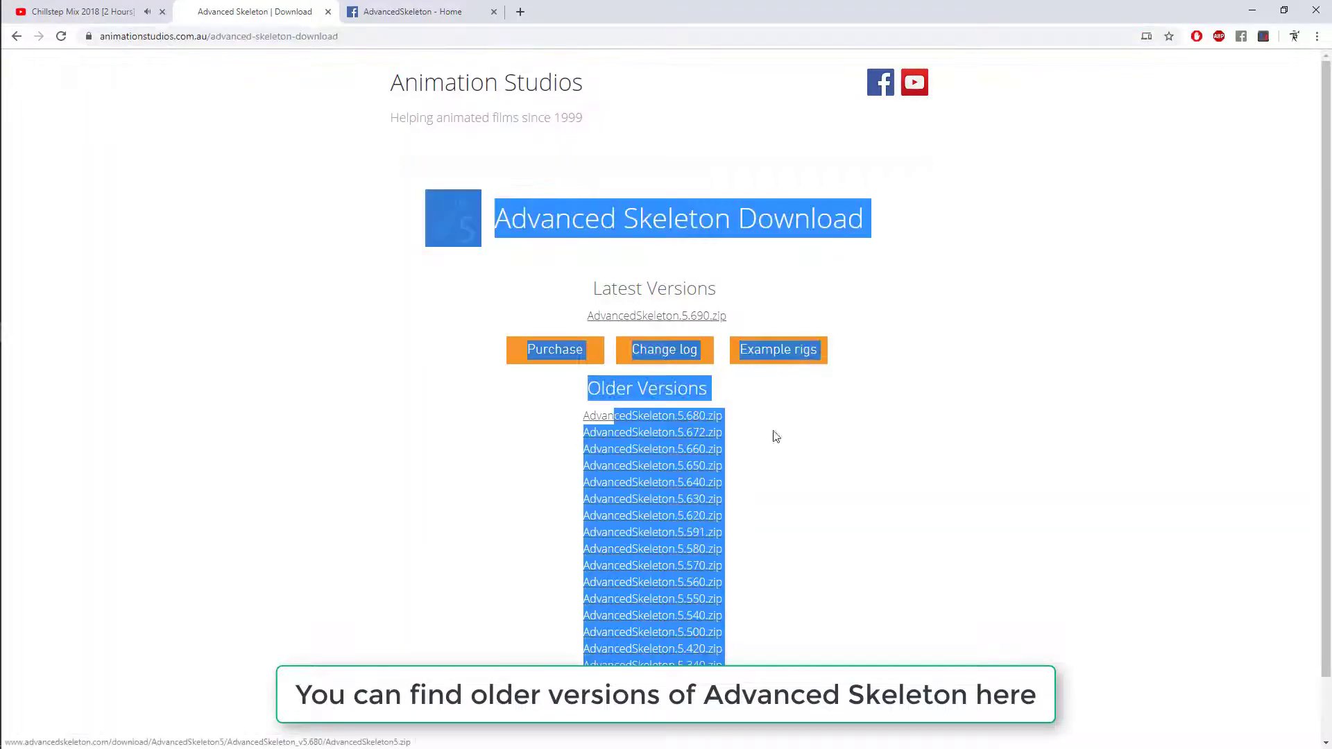
{"action": "left_click", "coordinate": [775, 435]}
{"action": "left_click", "coordinate": [446, 13]}
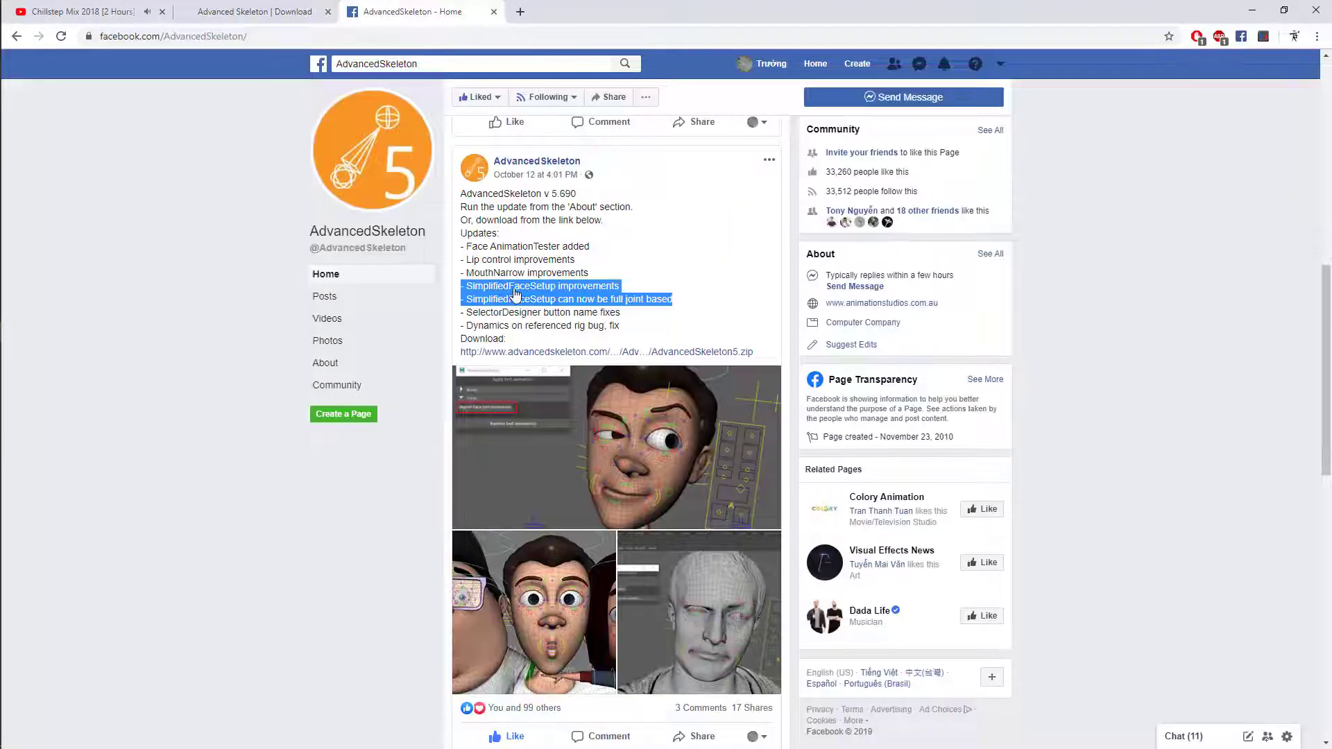
{"action": "left_click", "coordinate": [476, 275]}
{"action": "left_click_drag", "start_coordinate": [464, 282], "coordinate": [620, 286]}
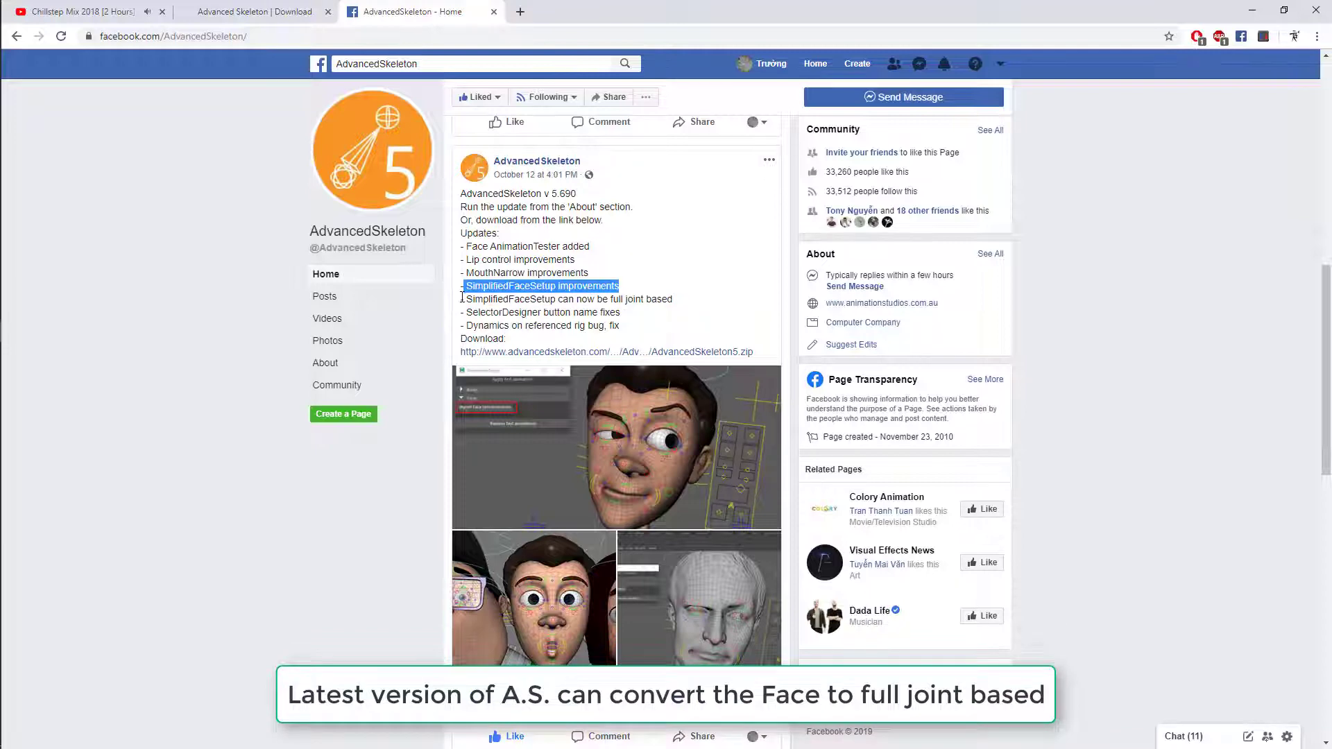
{"action": "left_click_drag", "start_coordinate": [462, 299], "coordinate": [691, 303]}
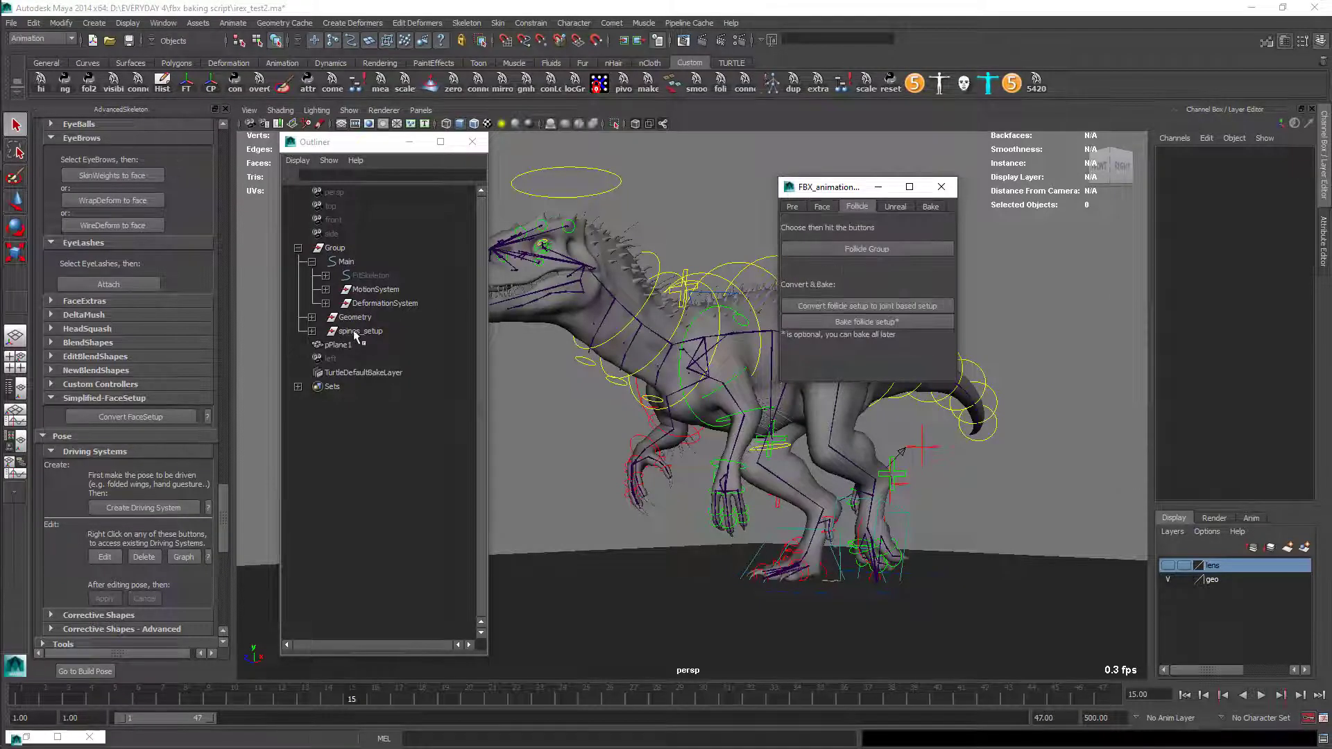
- Set spines_setup as the follicle group and convert its follicles to a joint-based setup
{"action": "left_click", "coordinate": [356, 333]}
{"action": "left_click_drag", "start_coordinate": [905, 186], "coordinate": [1045, 171]}
{"action": "left_click_drag", "start_coordinate": [370, 152], "coordinate": [293, 137]}
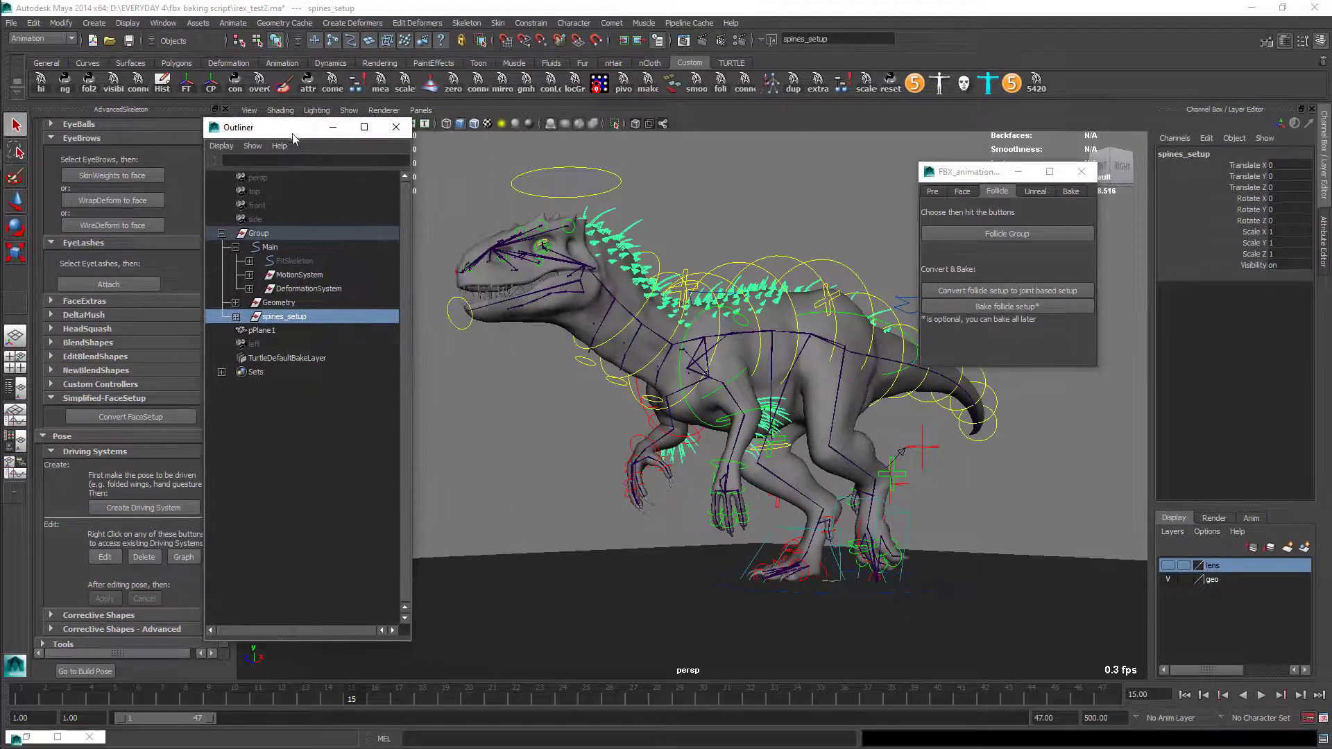
{"action": "left_click", "coordinate": [1004, 234]}
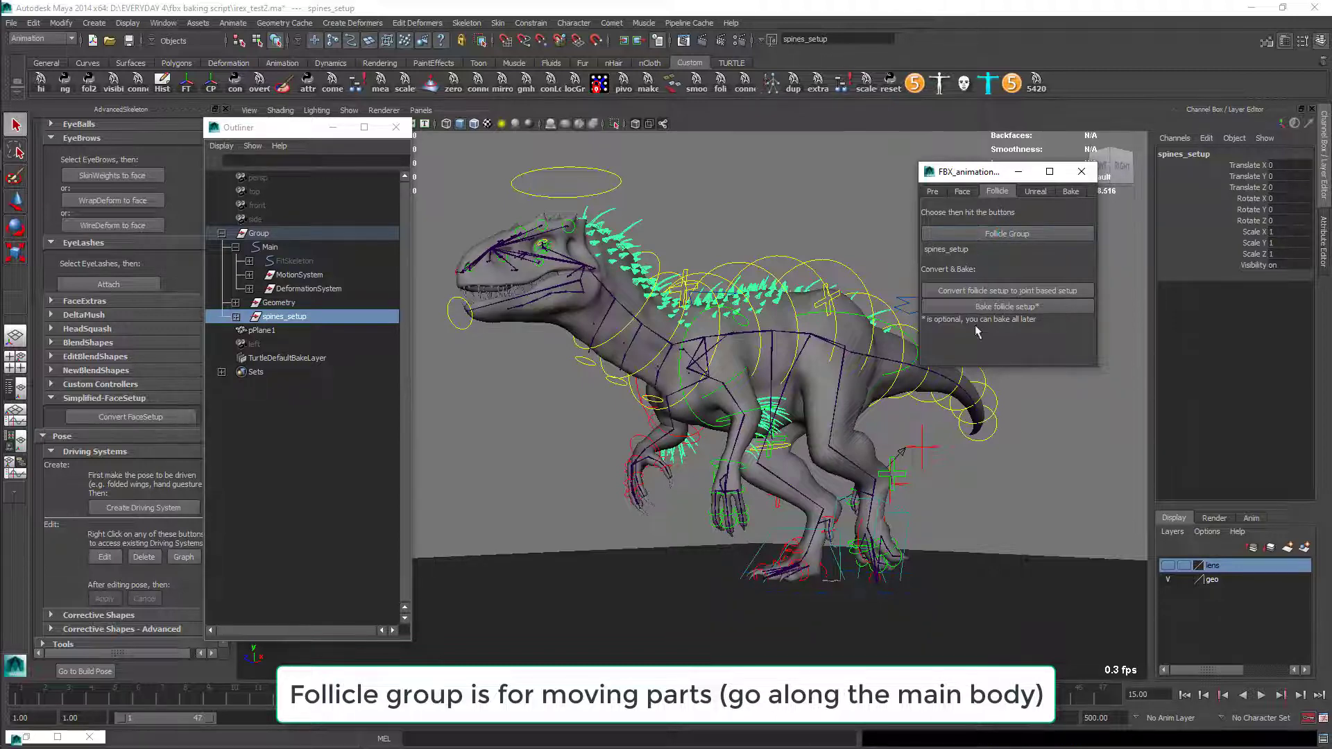
{"action": "left_click", "coordinate": [992, 293]}
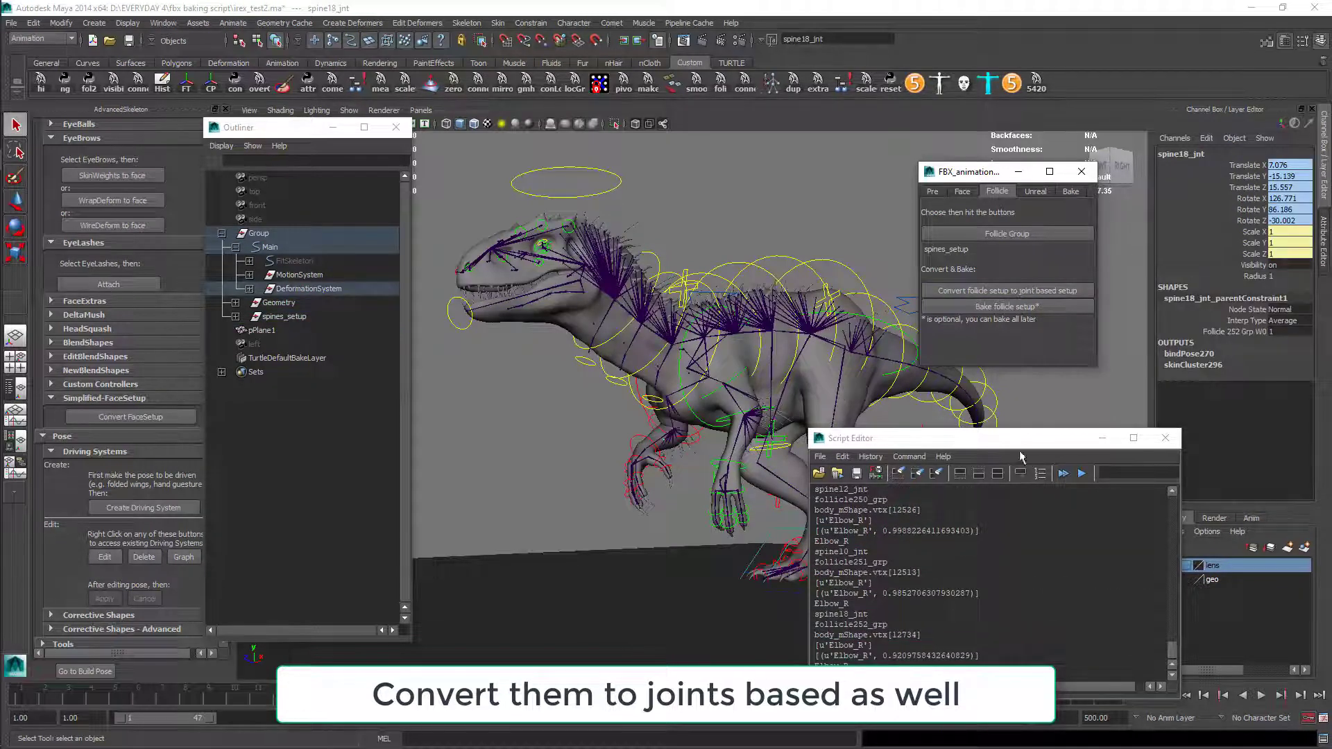
- Orbit and play the animation to frame 20 to check the converted spine joints
{"action": "left_click_drag", "start_coordinate": [1006, 441], "coordinate": [1160, 423]}
{"action": "left_click_drag", "start_coordinate": [813, 431], "coordinate": [590, 444], "text": "alt"}
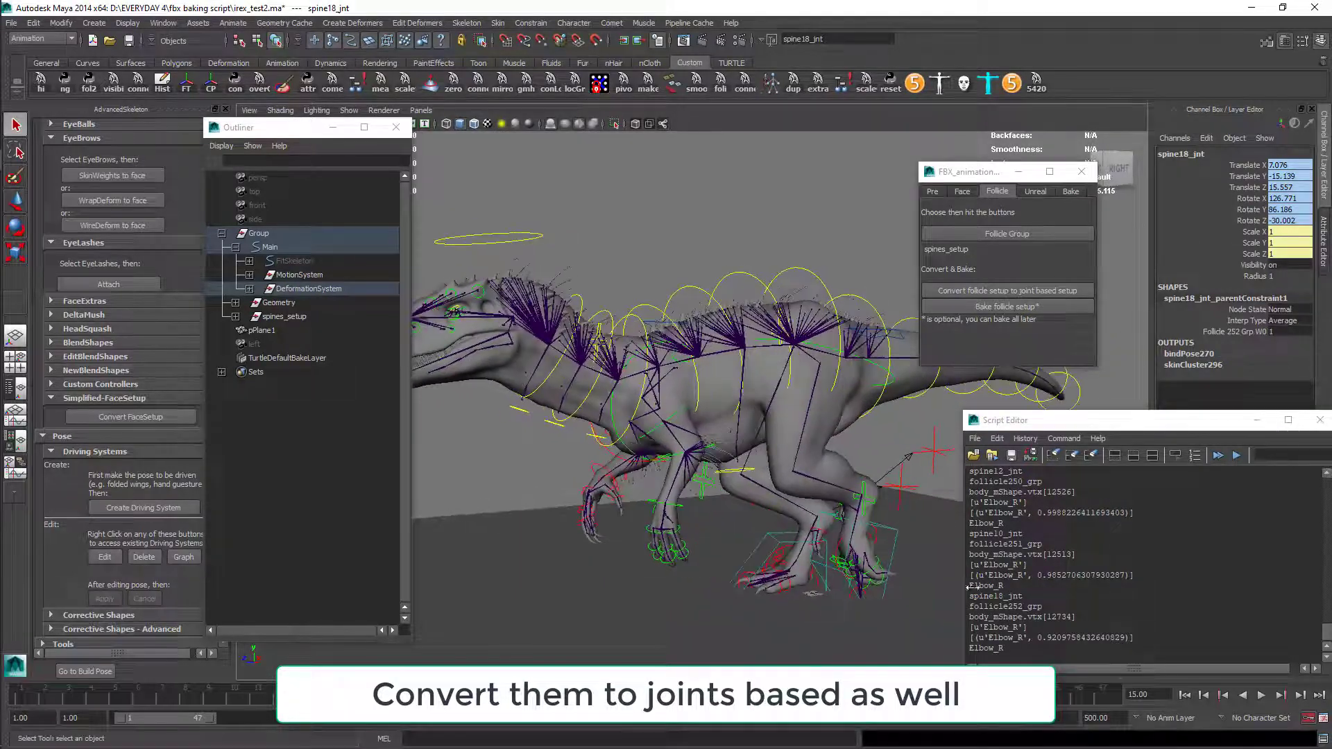
{"action": "left_click", "coordinate": [1261, 695]}
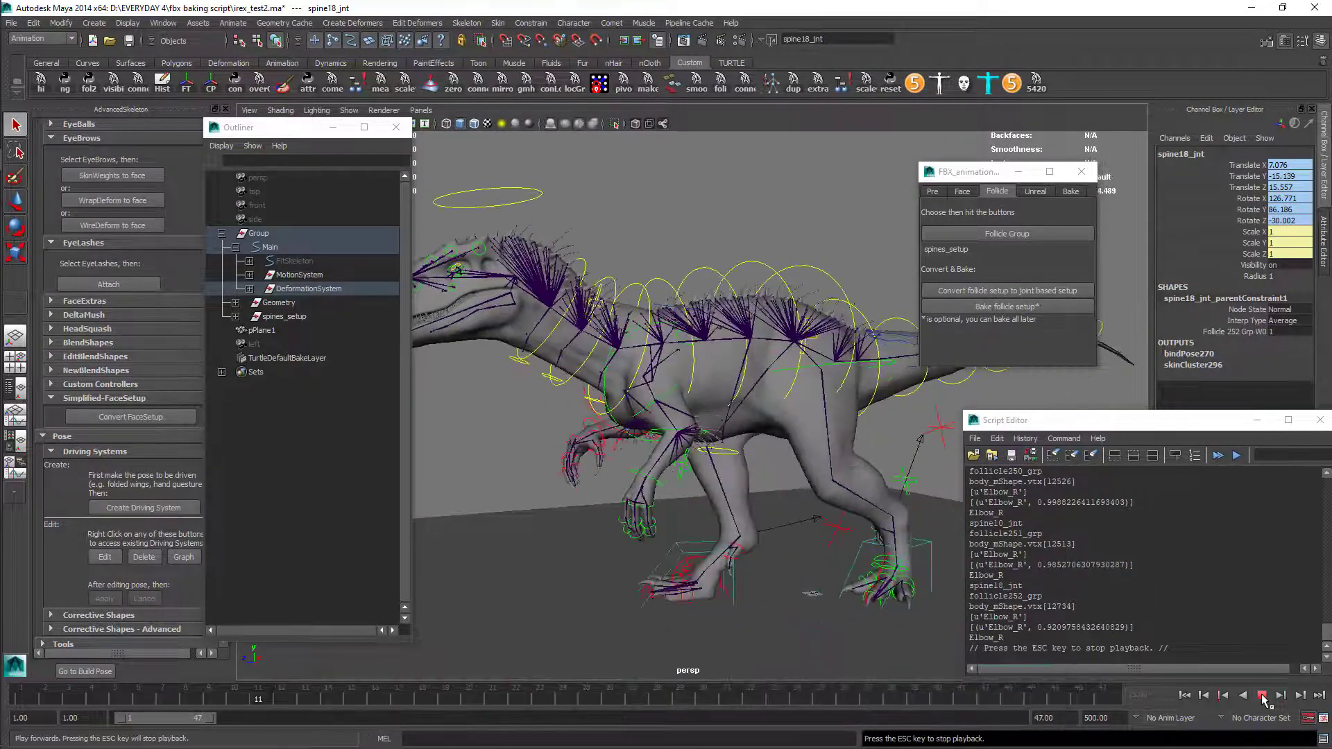
{"action": "left_click", "coordinate": [1262, 695]}
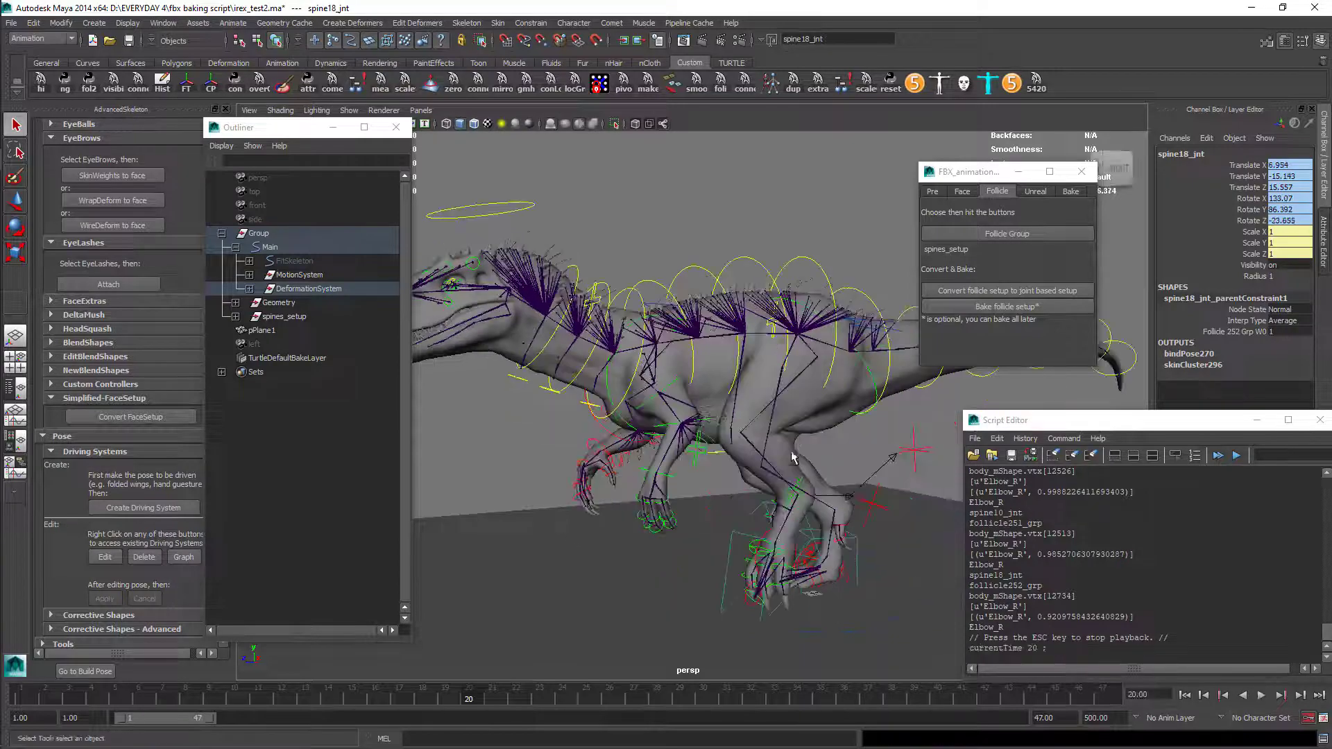
{"action": "scroll", "coordinate": [763, 416], "scroll_direction": "up", "scroll_amount": 2}
{"action": "left_click", "coordinate": [1035, 191]}
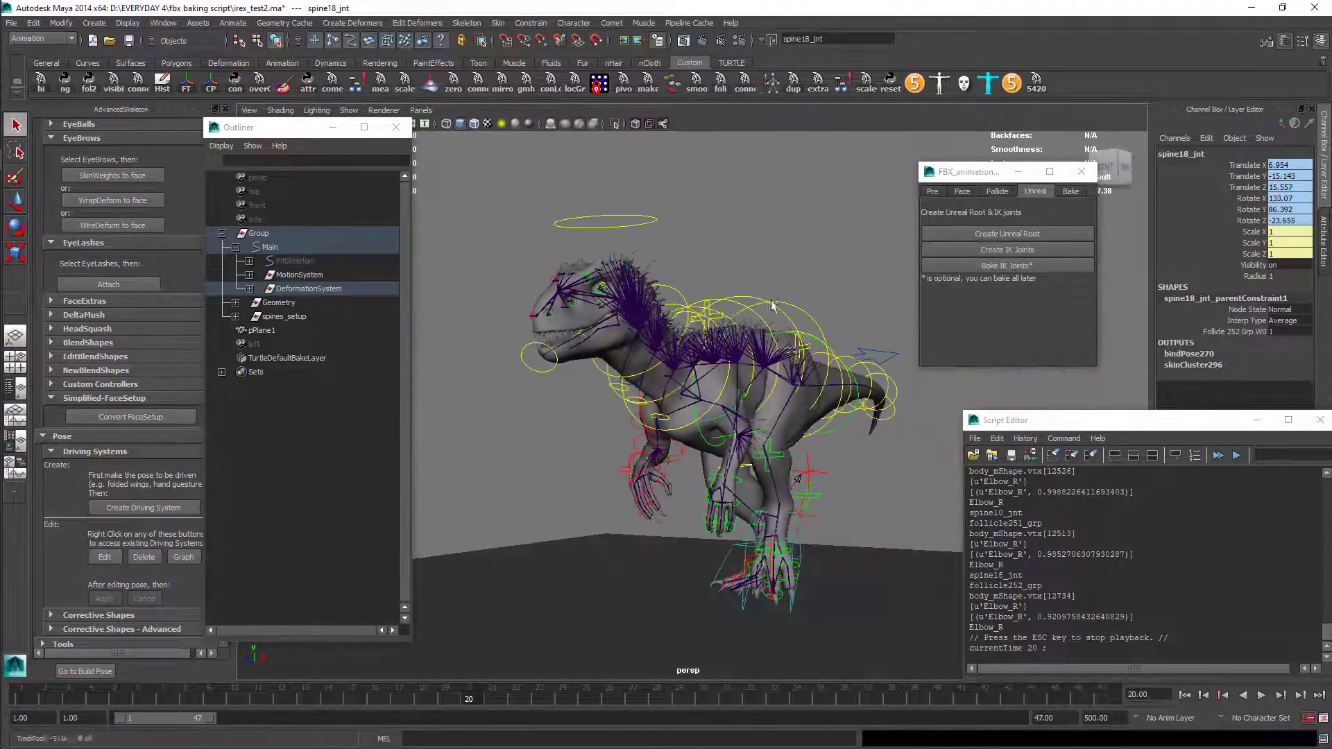
- Create the Unreal root joint for the dinosaur rig
{"action": "left_click_drag", "start_coordinate": [866, 311], "coordinate": [819, 326], "text": "alt"}
{"action": "left_click", "coordinate": [985, 234]}
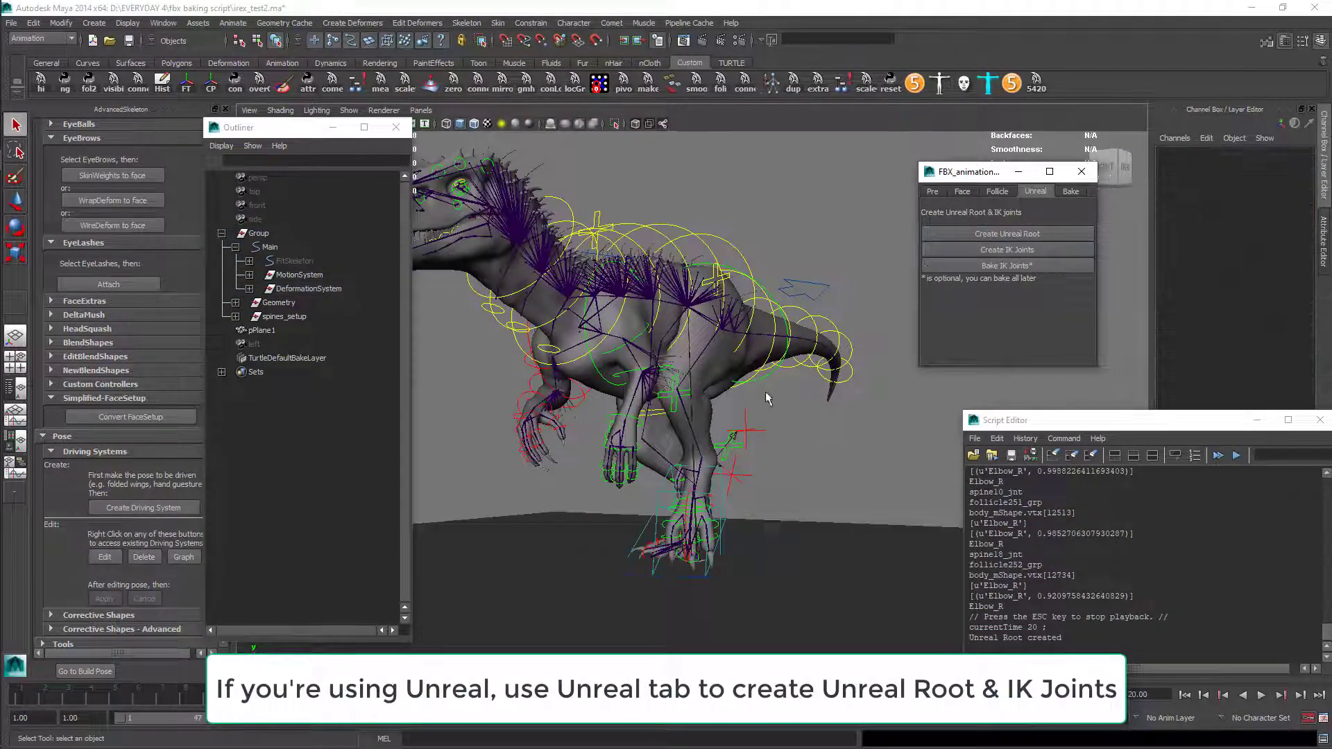
{"action": "left_click_drag", "start_coordinate": [769, 399], "coordinate": [757, 409], "text": "alt"}
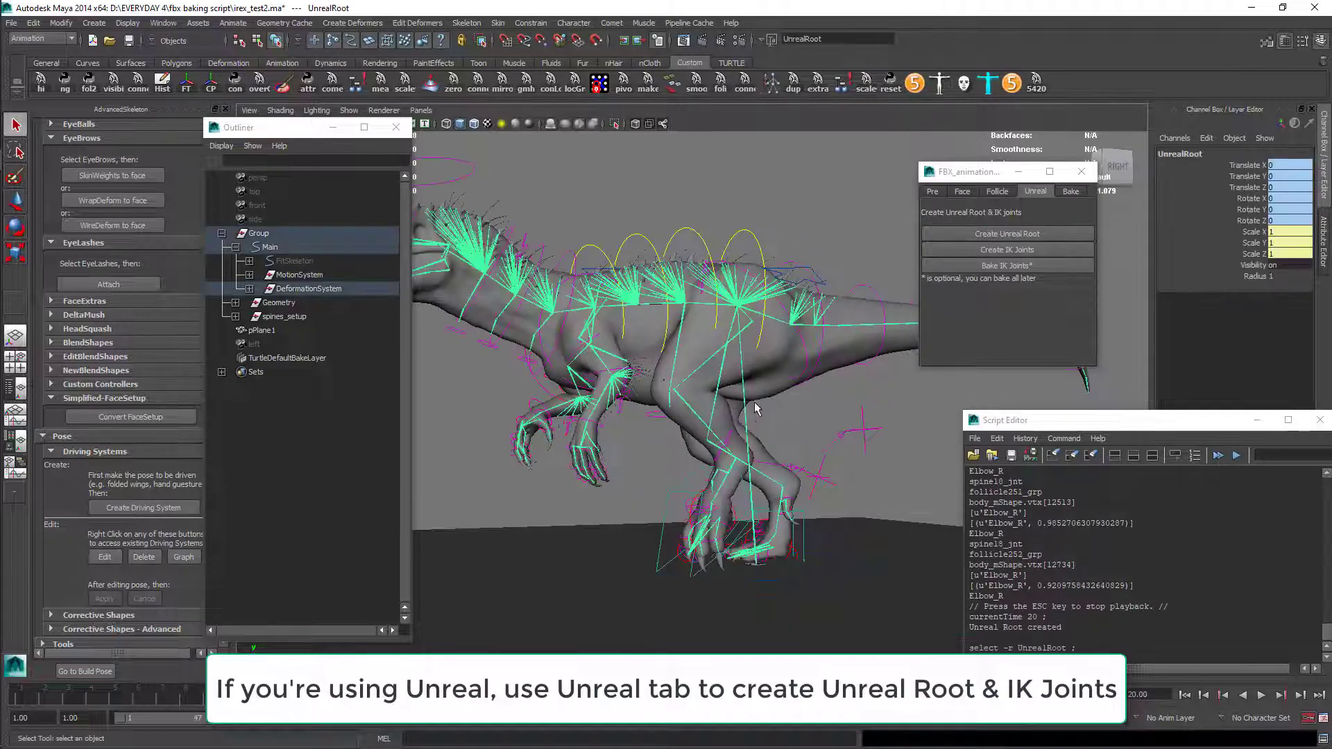
{"action": "left_click", "coordinate": [877, 402]}
{"action": "left_click_drag", "start_coordinate": [877, 403], "coordinate": [924, 317], "text": "alt"}
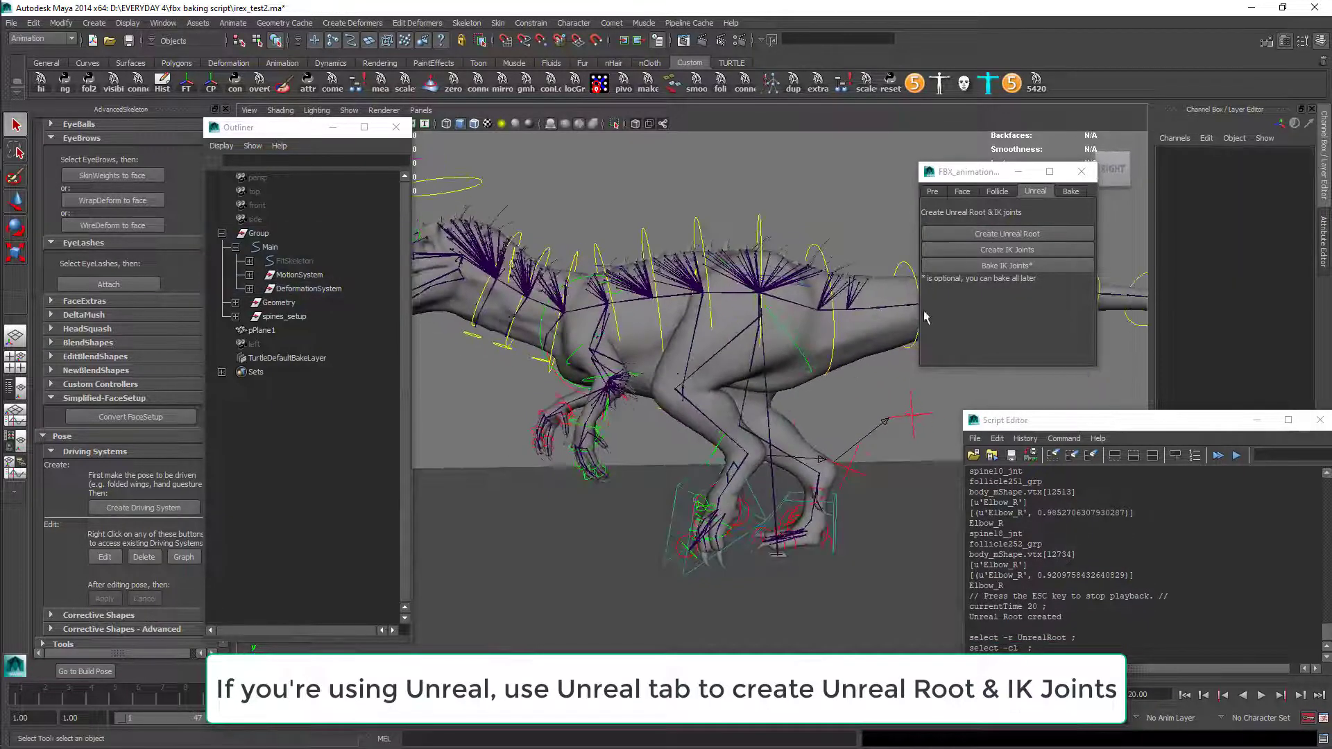
- Create the Unreal IK joints and inspect ik_hand_root and ik_foot_root
{"action": "left_click", "coordinate": [1007, 252]}
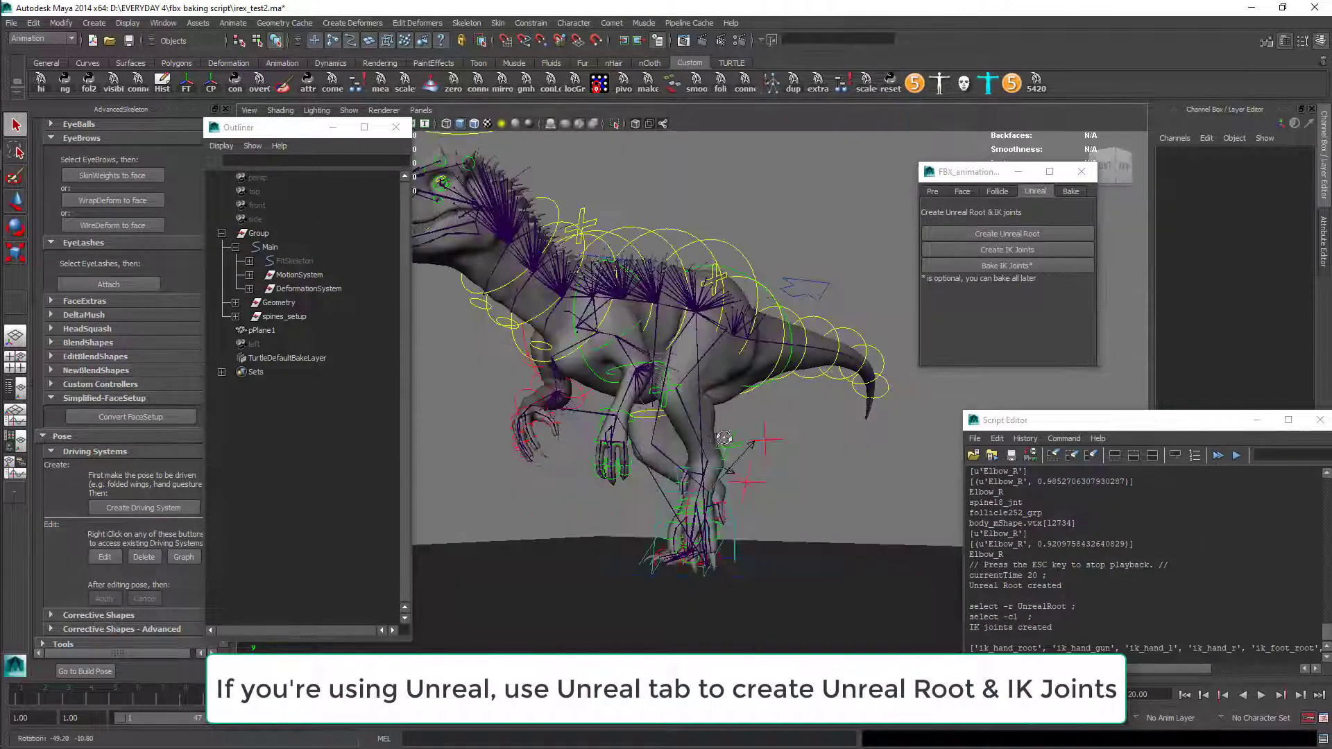
{"action": "left_click_drag", "start_coordinate": [679, 425], "coordinate": [720, 454], "text": "alt"}
{"action": "left_click", "coordinate": [592, 434]}
{"action": "mouse_move", "coordinate": [592, 434]}
{"action": "left_mouse_down", "text": "alt"}
{"action": "mouse_move", "coordinate": [704, 493]}
{"action": "mouse_move", "coordinate": [745, 417]}
{"action": "left_mouse_up", "text": "alt"}
{"action": "left_click", "coordinate": [704, 492]}
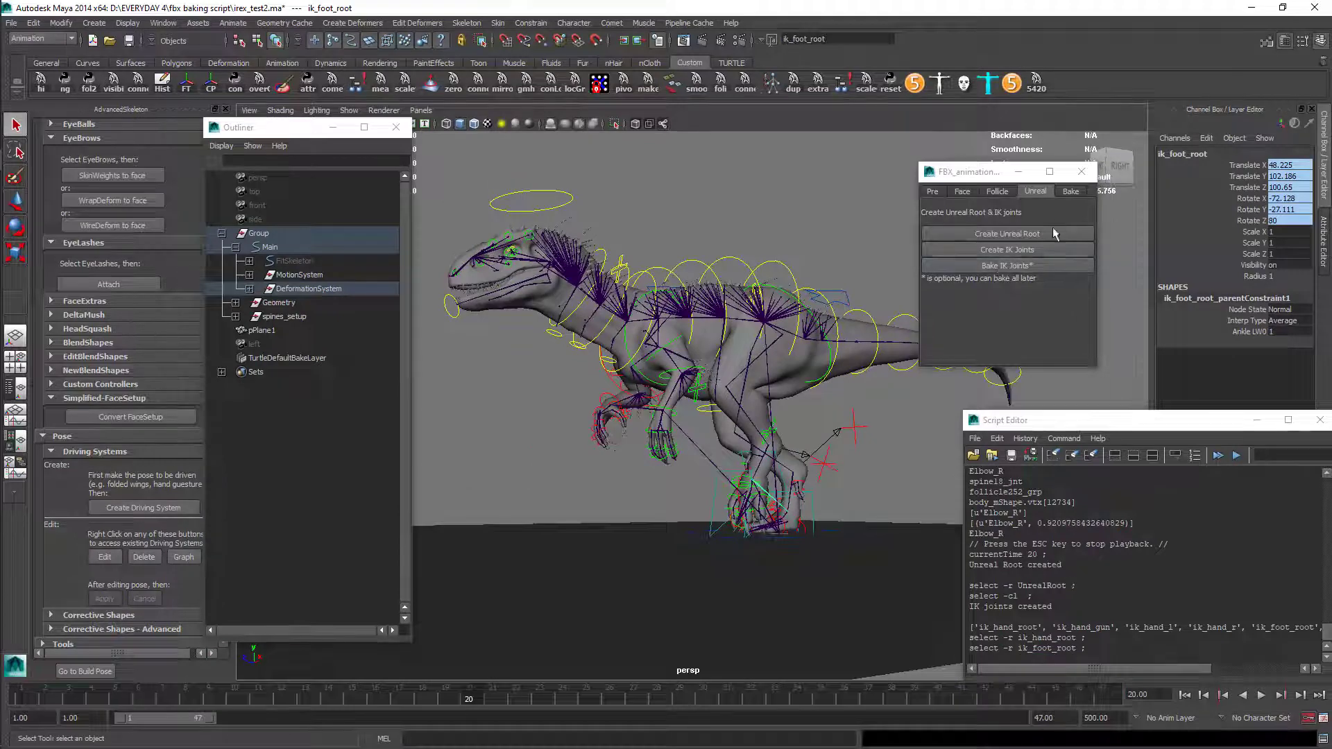
{"action": "left_click", "coordinate": [1070, 191]}
{"action": "left_click_drag", "start_coordinate": [818, 425], "coordinate": [860, 416], "text": "alt"}
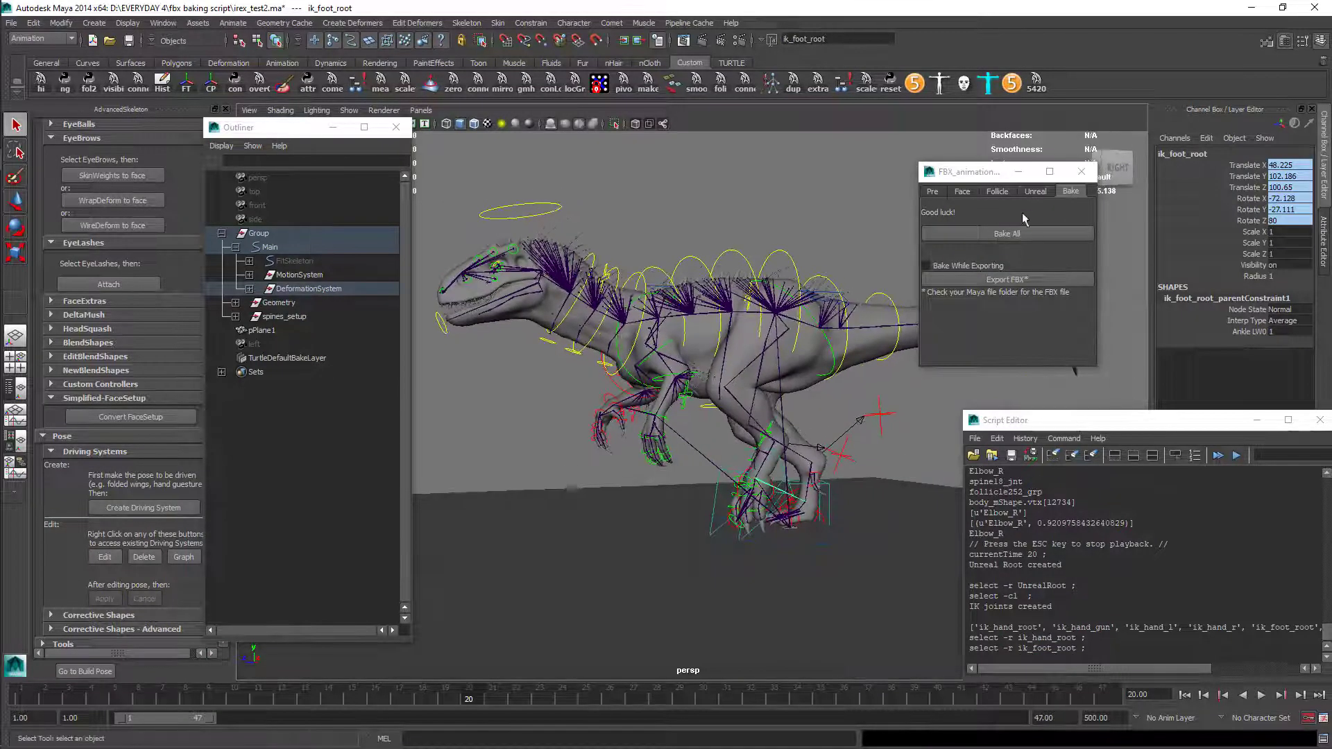
- Bake the animation onto all joints and inspect the UnrealRoot hierarchy in the Outliner
{"action": "left_click", "coordinate": [1007, 233]}
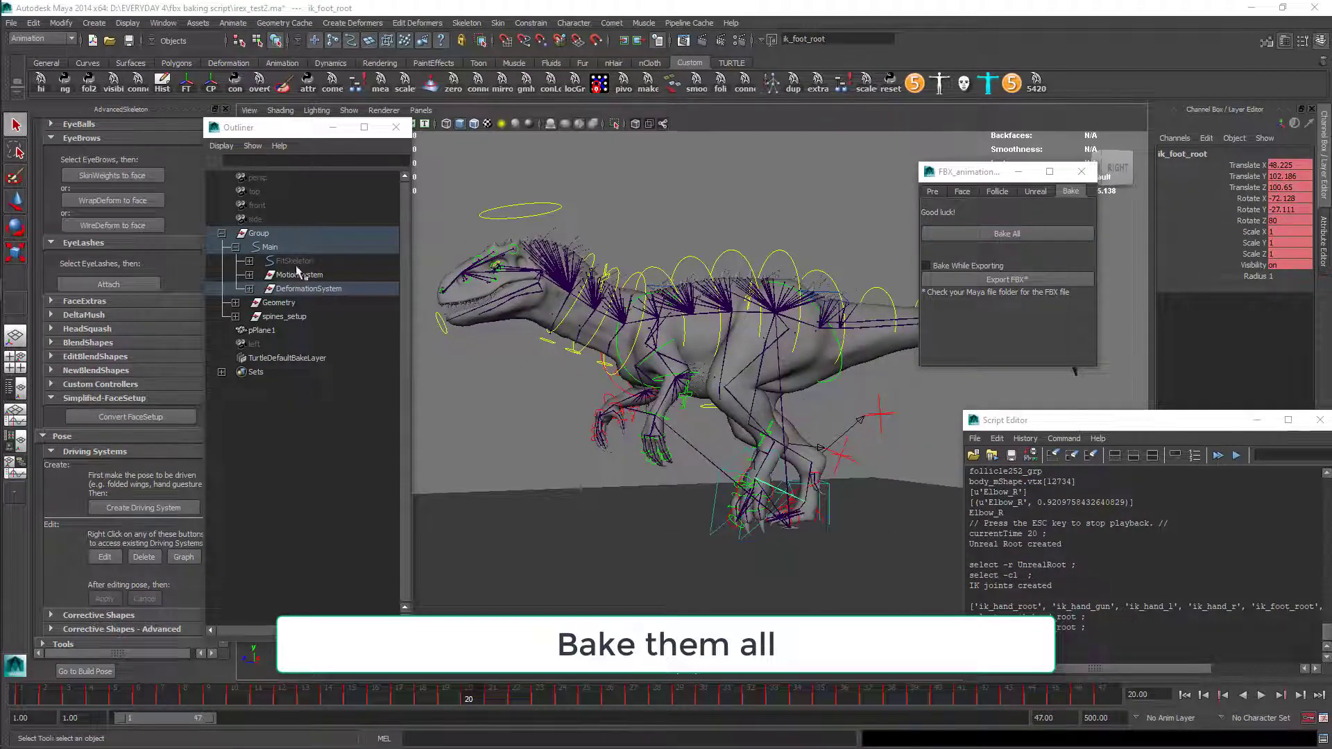
{"action": "left_click", "coordinate": [249, 289]}
{"action": "left_click", "coordinate": [263, 303], "text": "shift"}
{"action": "left_click", "coordinate": [308, 303]}
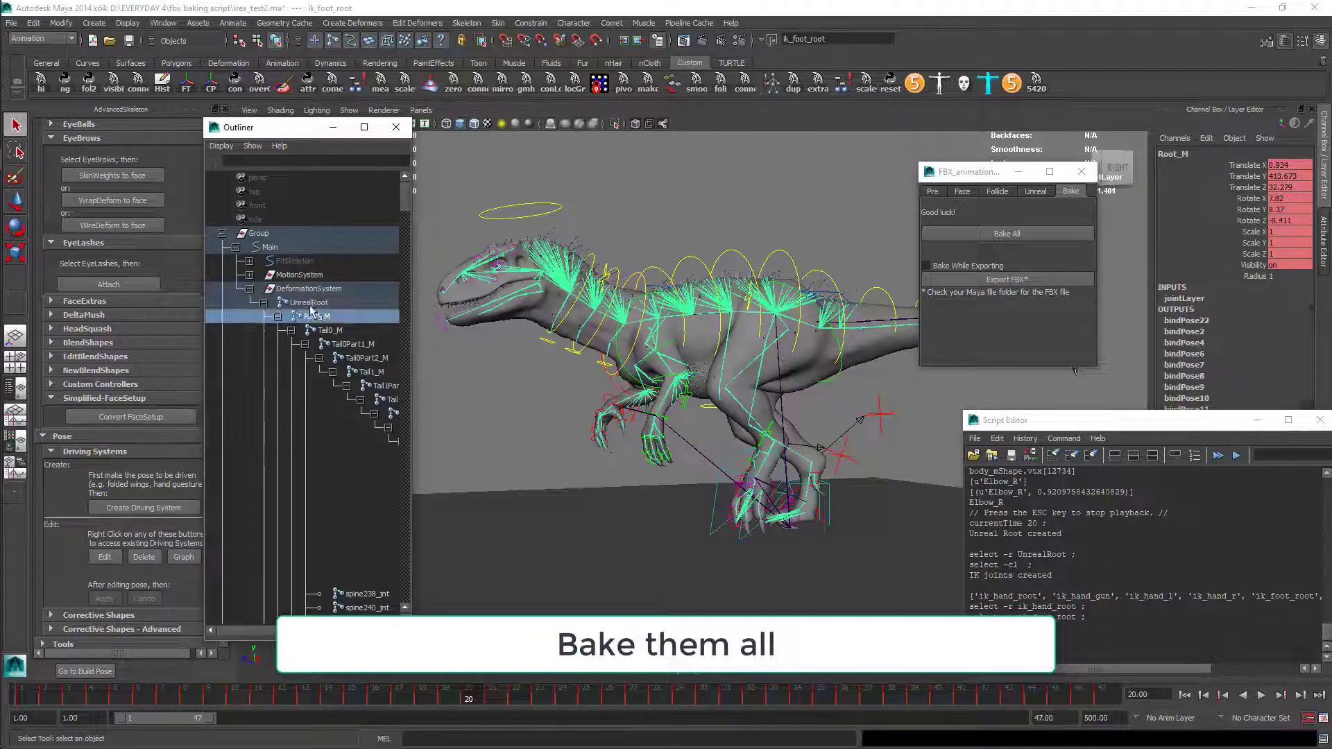
{"action": "left_click", "coordinate": [350, 607], "text": "shift"}
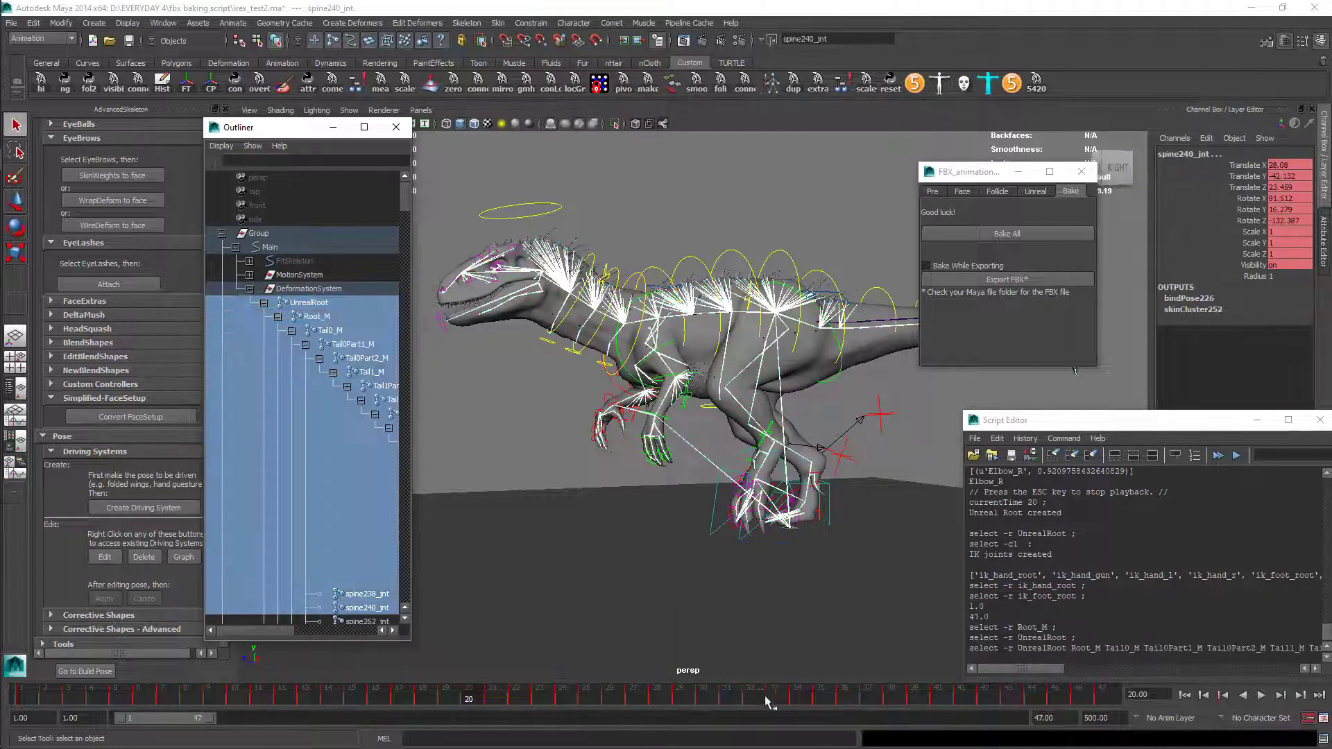
- Play back the baked animation, export irex_test2.fbx, and start a new empty Unity project
{"action": "left_click", "coordinate": [1260, 696]}
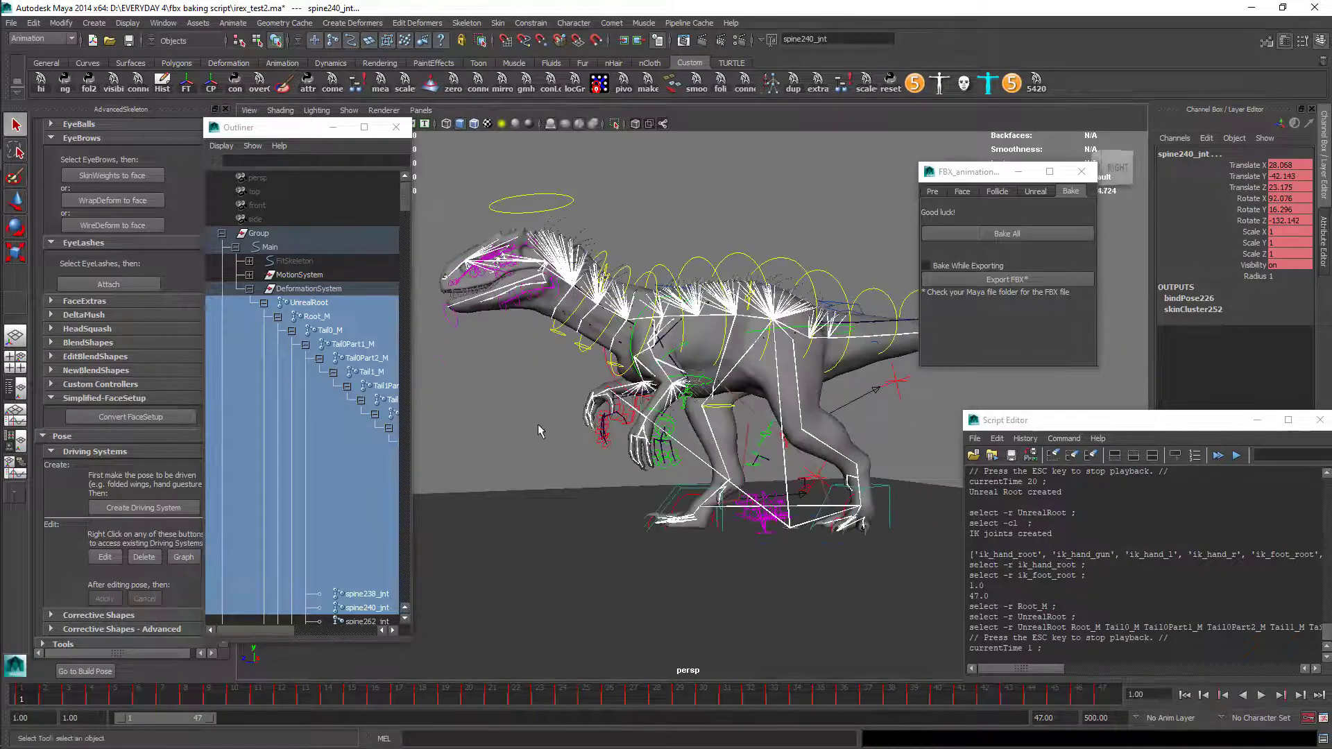
{"action": "key", "text": "Escape"}
{"action": "left_click", "coordinate": [902, 291]}
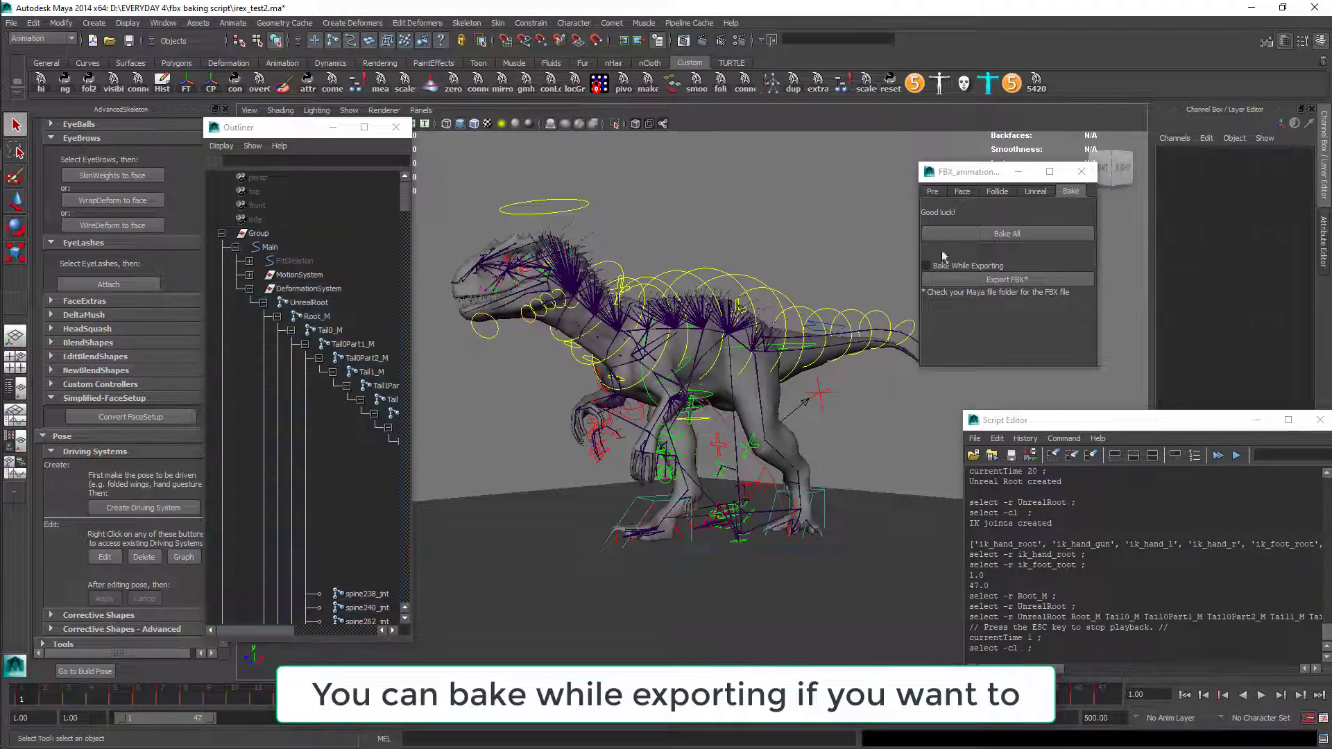
{"action": "left_click", "coordinate": [980, 279]}
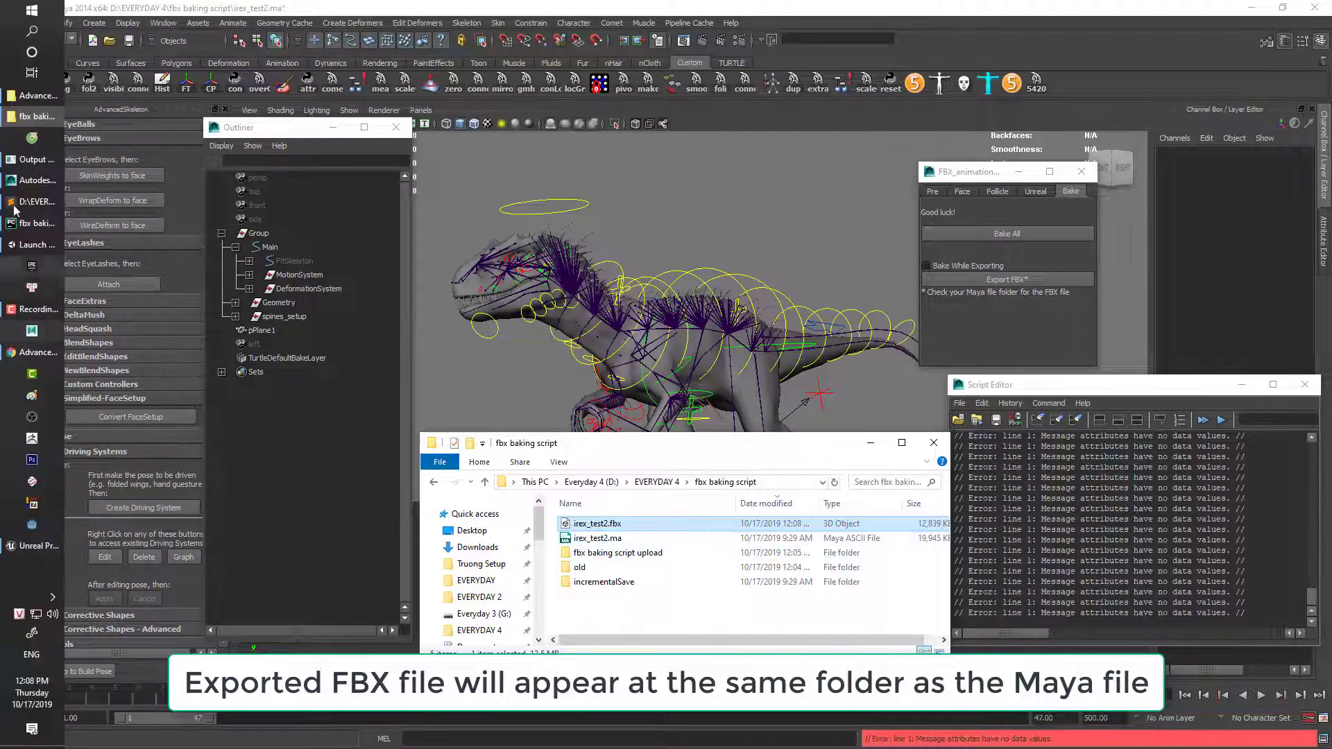
{"action": "left_click", "coordinate": [14, 264]}
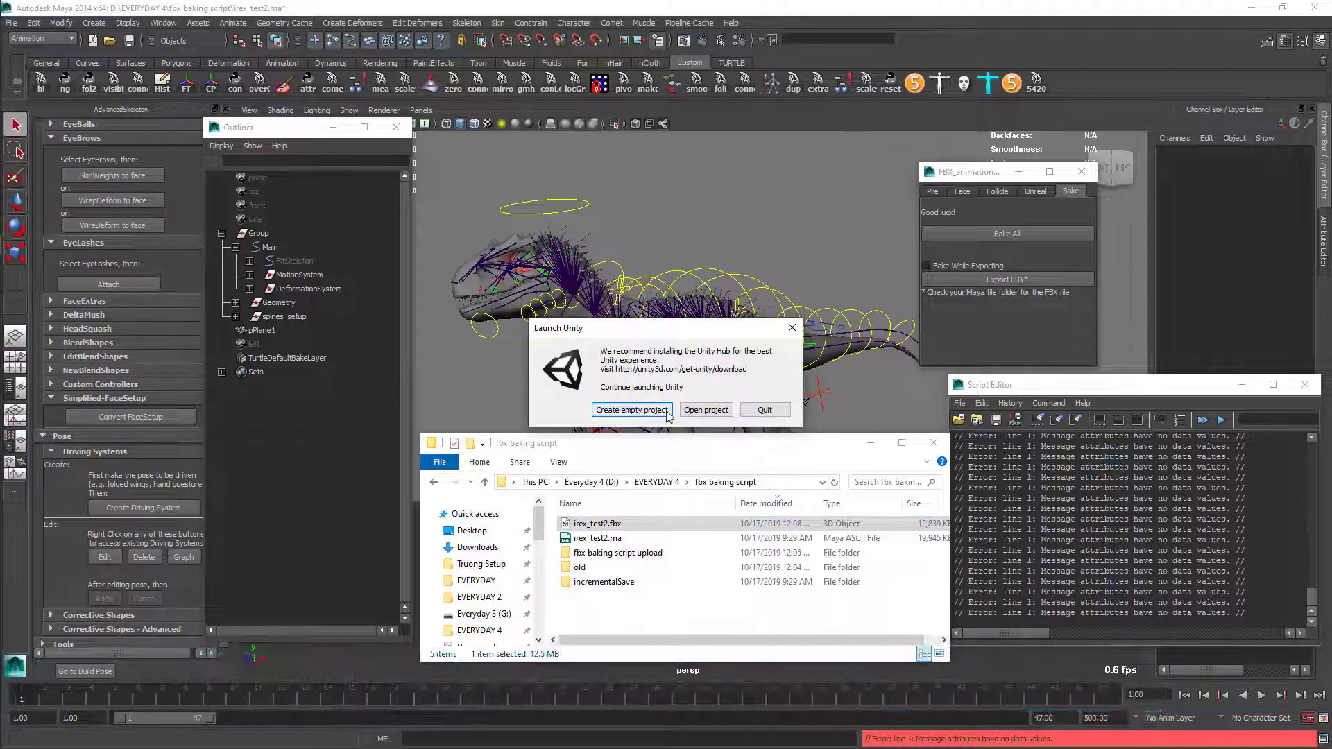
{"action": "left_click", "coordinate": [640, 413]}
- Import irex_test2.fbx as a new asset and place it in the scene
{"action": "right_click", "coordinate": [326, 582]}
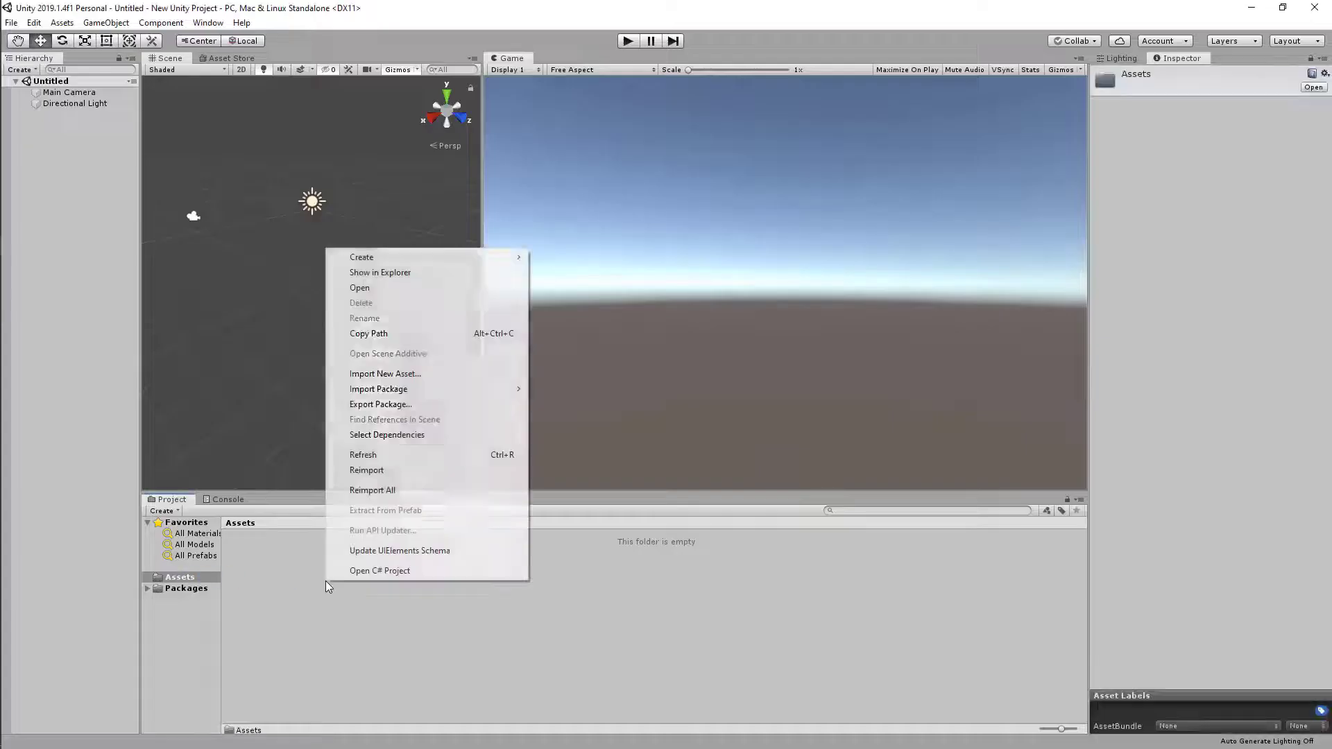
{"action": "left_click", "coordinate": [400, 376]}
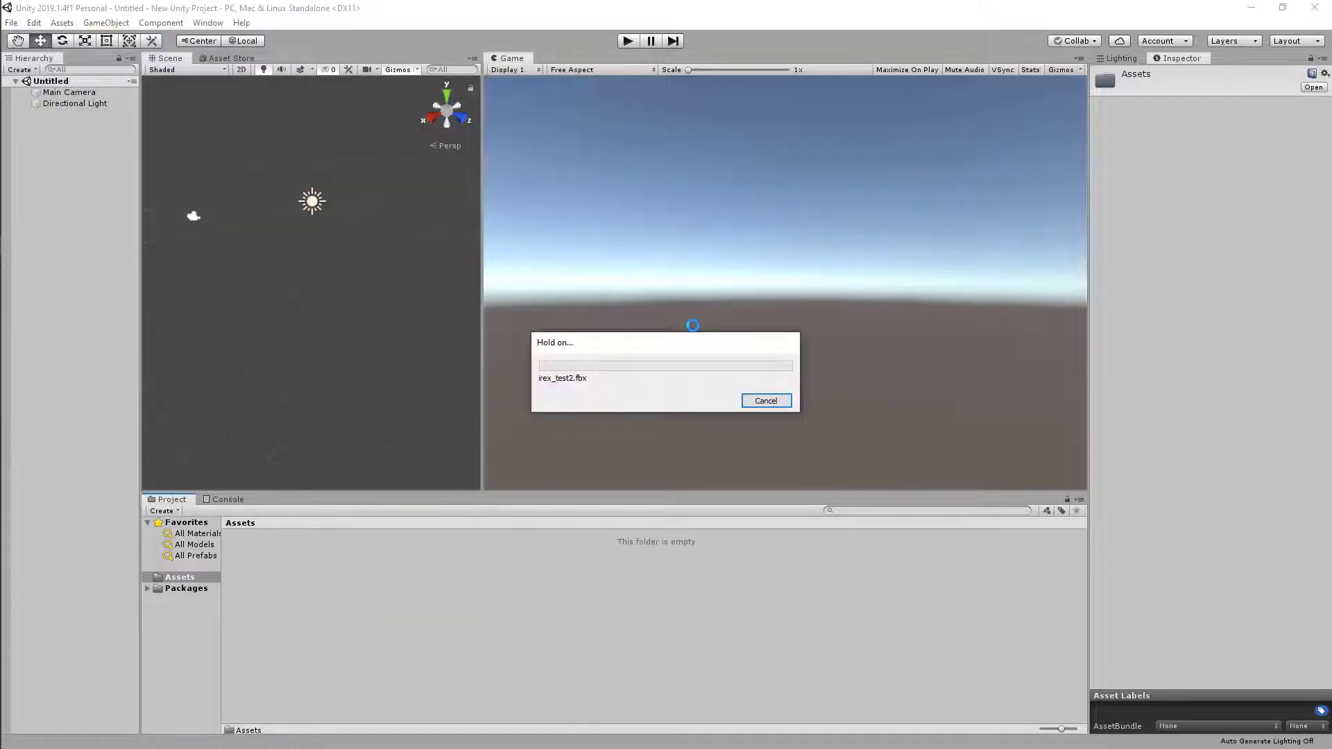
{"action": "left_click_drag", "start_coordinate": [254, 558], "coordinate": [305, 286]}
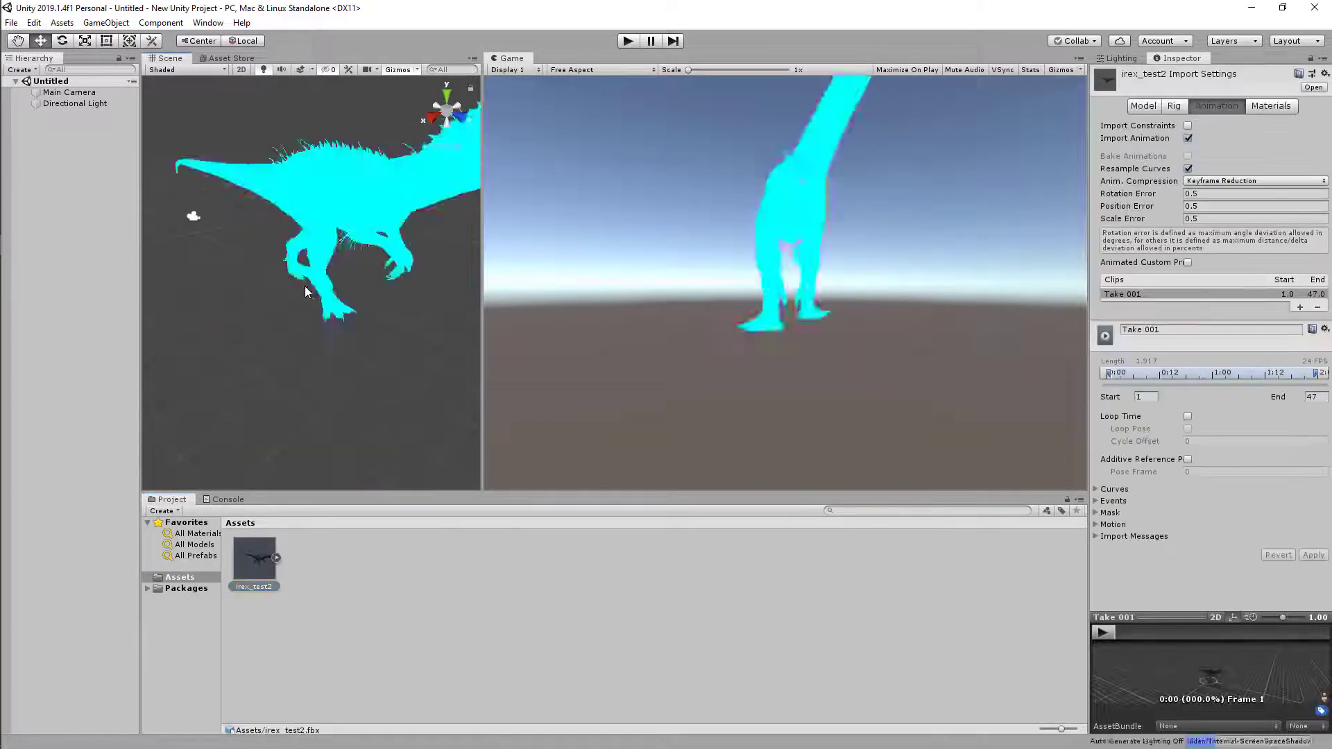
- Rotate and move the Main Camera so the dinosaur is in shot
{"action": "left_click", "coordinate": [194, 218]}
{"action": "scroll", "coordinate": [264, 327], "scroll_direction": "down", "scroll_amount": 3}
{"action": "key", "text": "e"}
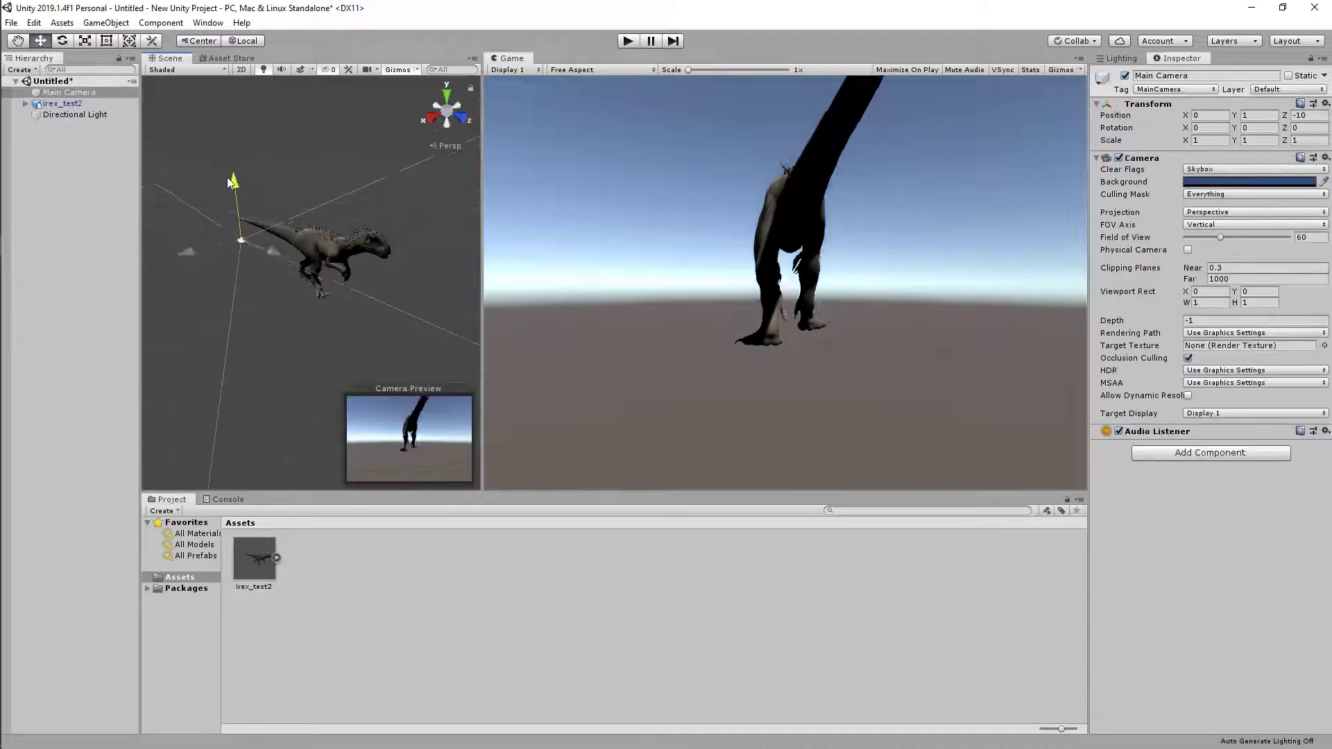
{"action": "left_click_drag", "start_coordinate": [238, 236], "coordinate": [506, 235]}
{"action": "key", "text": "w"}
{"action": "left_click_drag", "start_coordinate": [242, 277], "coordinate": [293, 325], "text": "alt"}
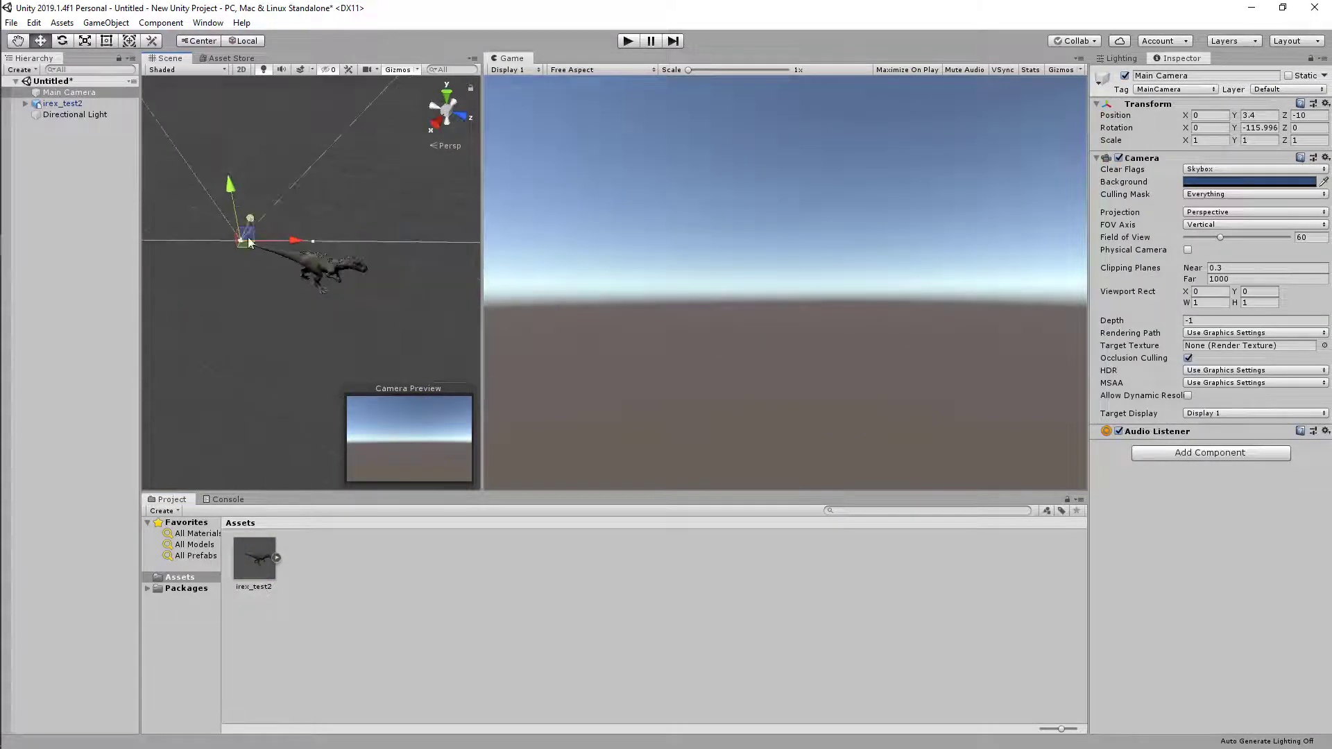
{"action": "left_click_drag", "start_coordinate": [208, 371], "coordinate": [368, 379]}
{"action": "left_click", "coordinate": [254, 558]}
{"action": "left_click", "coordinate": [277, 558]}
- Set irex_test2 to Legacy animation type with Take 001 wrap mode Loop, and apply
{"action": "left_click", "coordinate": [1174, 105]}
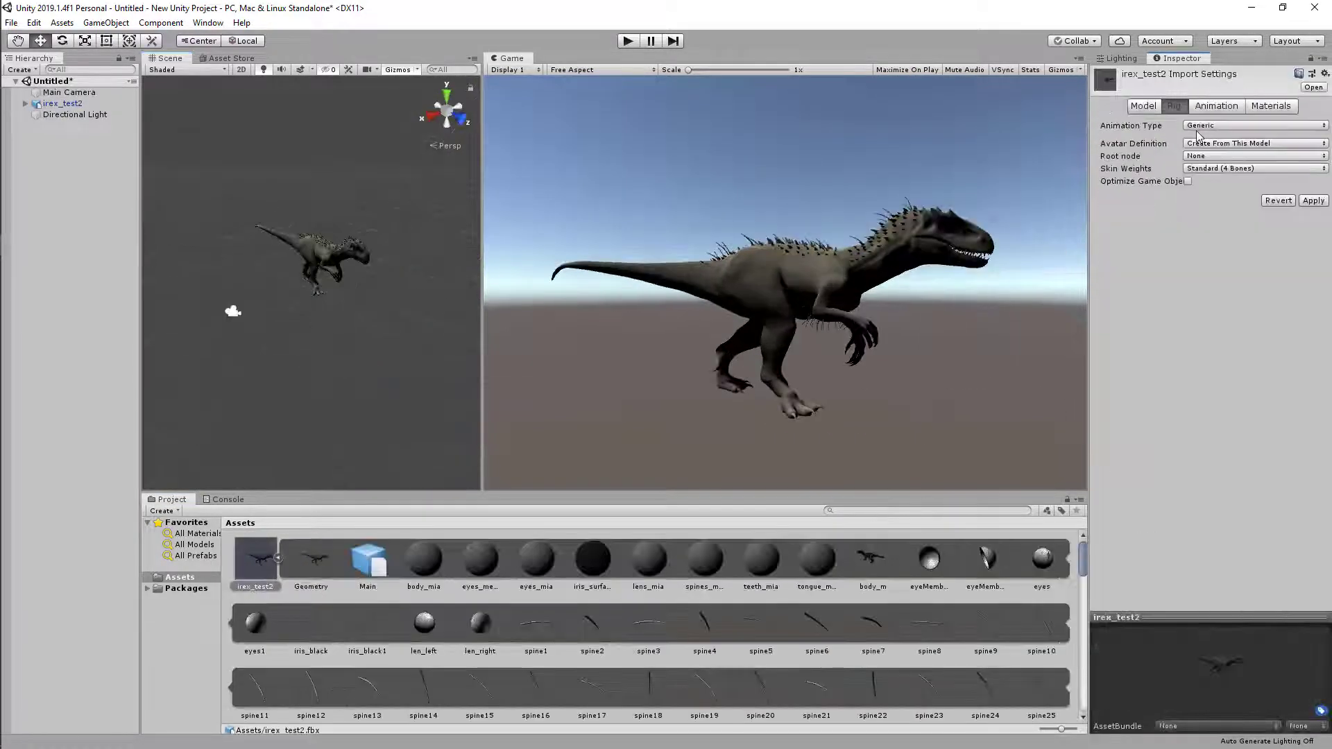
{"action": "left_click", "coordinate": [1280, 125]}
{"action": "left_click", "coordinate": [1215, 154]}
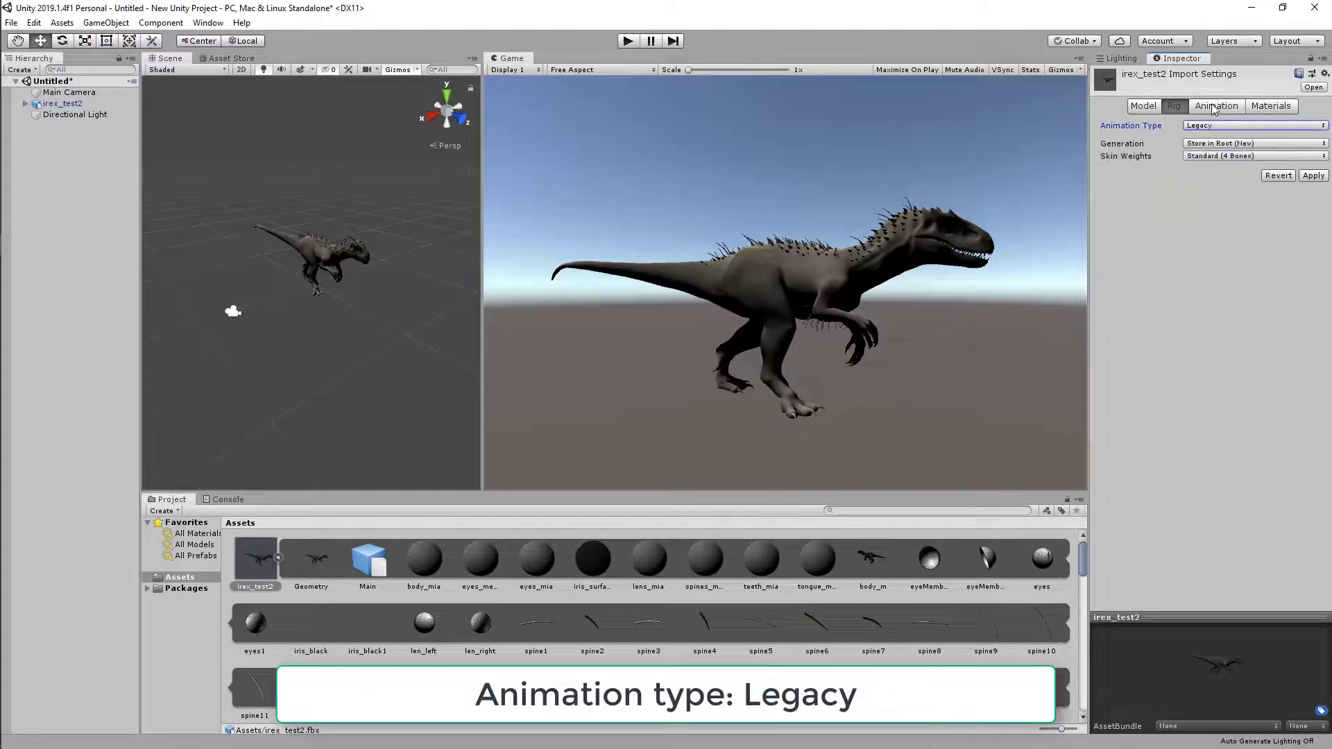
{"action": "left_click", "coordinate": [1214, 105]}
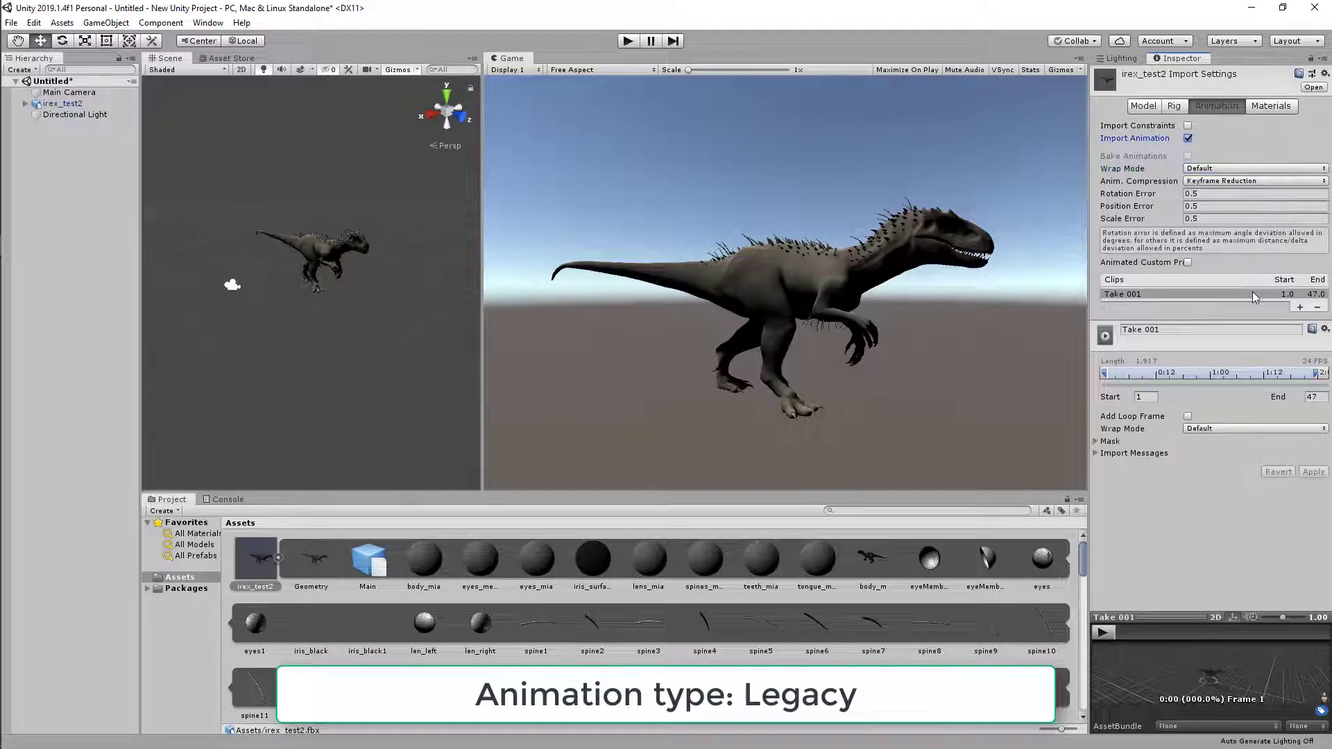
{"action": "left_click", "coordinate": [1165, 294]}
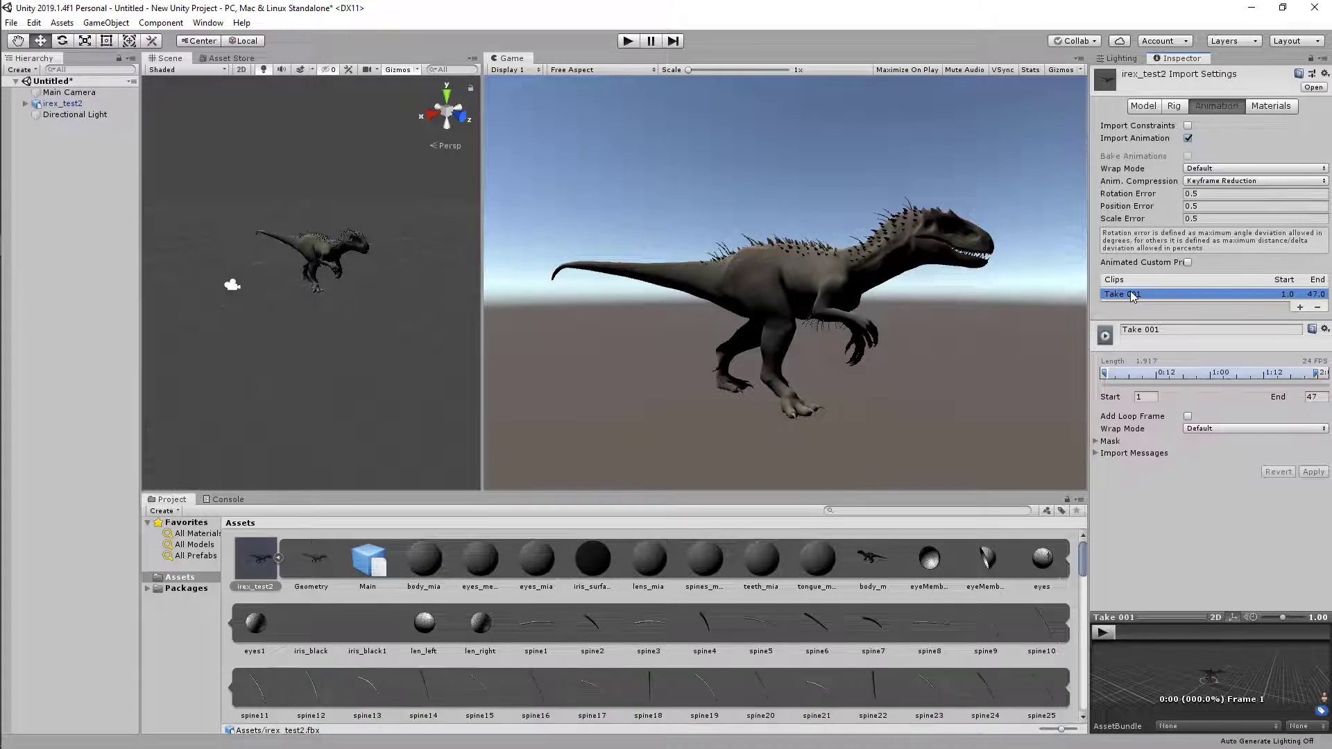
{"action": "left_click", "coordinate": [1215, 429]}
{"action": "left_click", "coordinate": [1209, 472]}
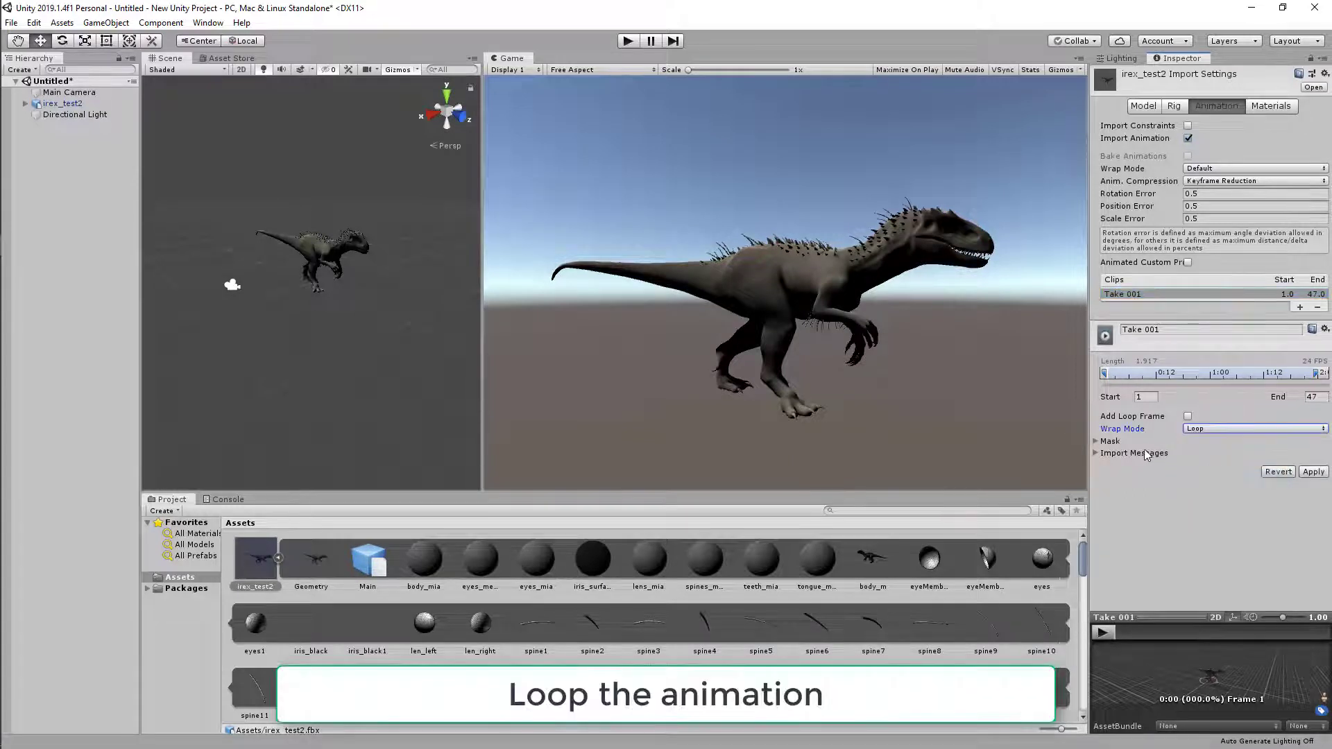
{"action": "left_click", "coordinate": [1313, 472]}
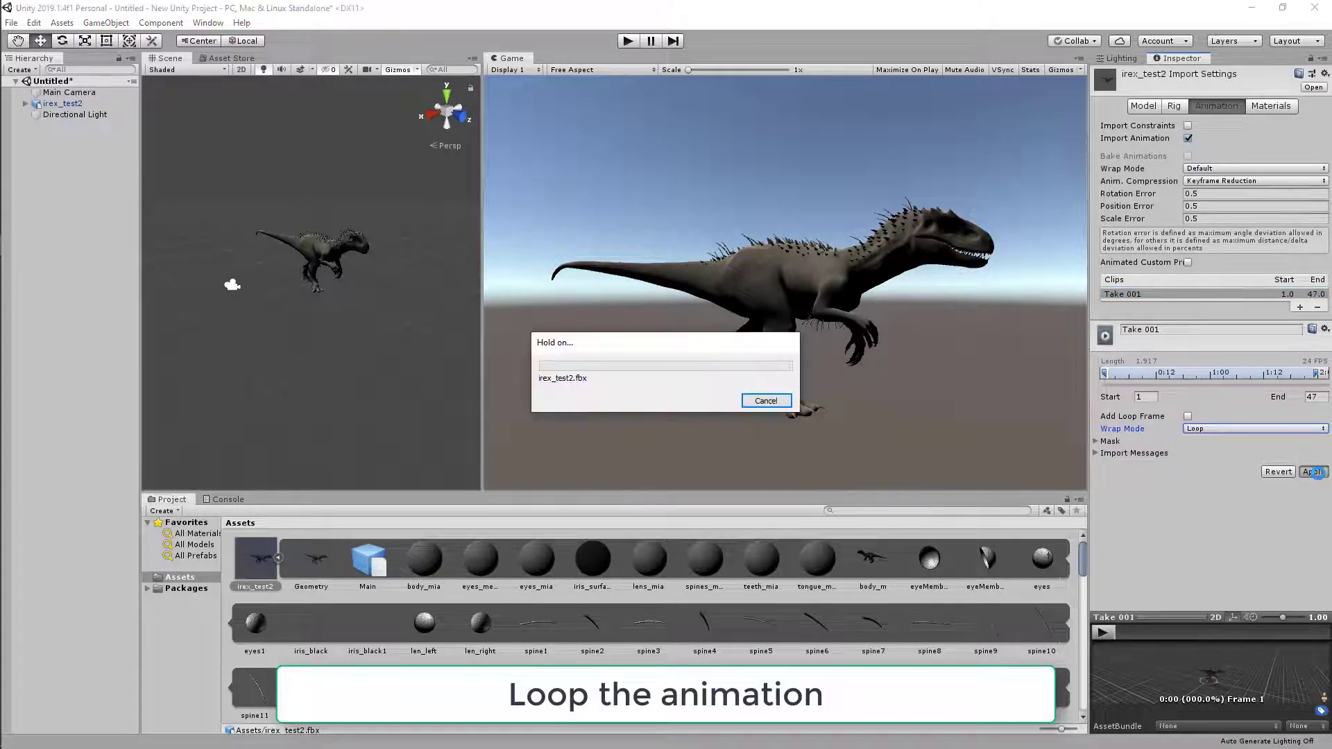
- Play the scene and orbit around the dinosaur to check the looping walk
{"action": "left_click", "coordinate": [628, 41]}
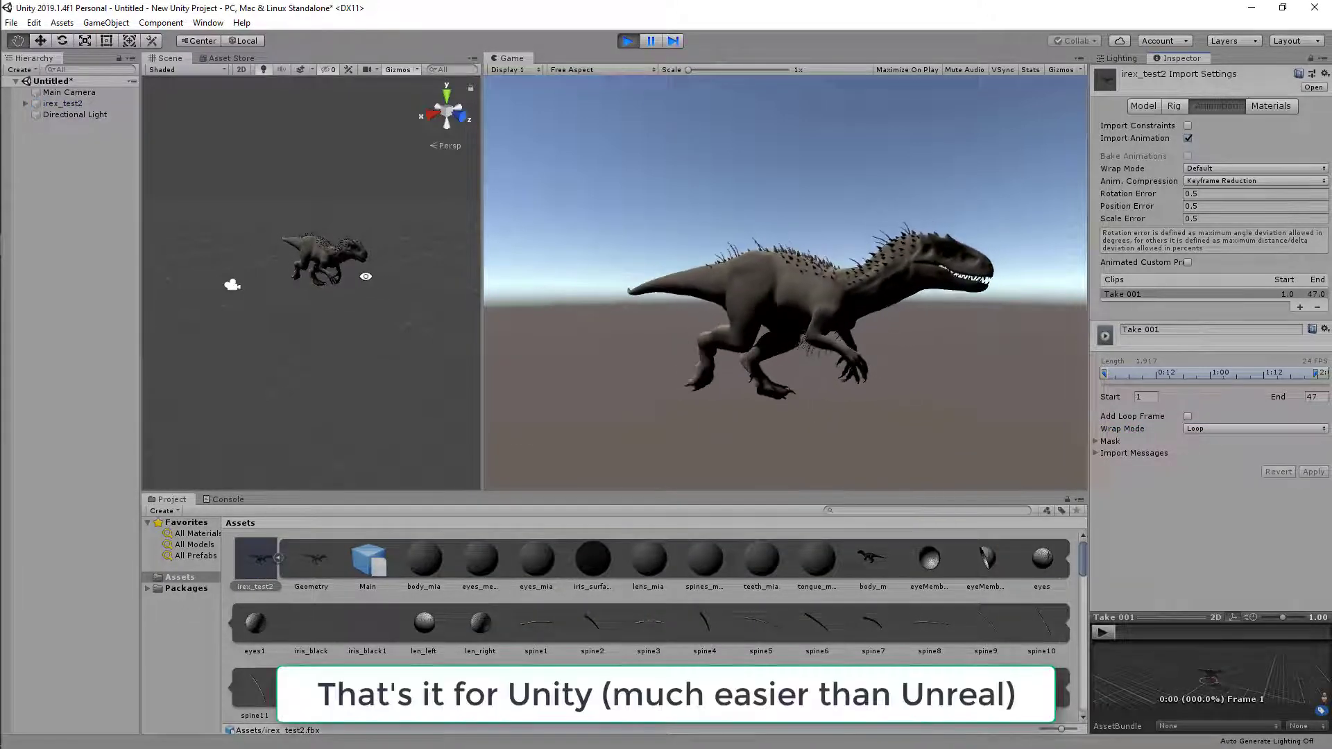
{"action": "left_click_drag", "start_coordinate": [388, 291], "coordinate": [460, 292], "text": "alt"}
{"action": "right_click_drag", "start_coordinate": [460, 292], "coordinate": [389, 331], "text": "alt"}
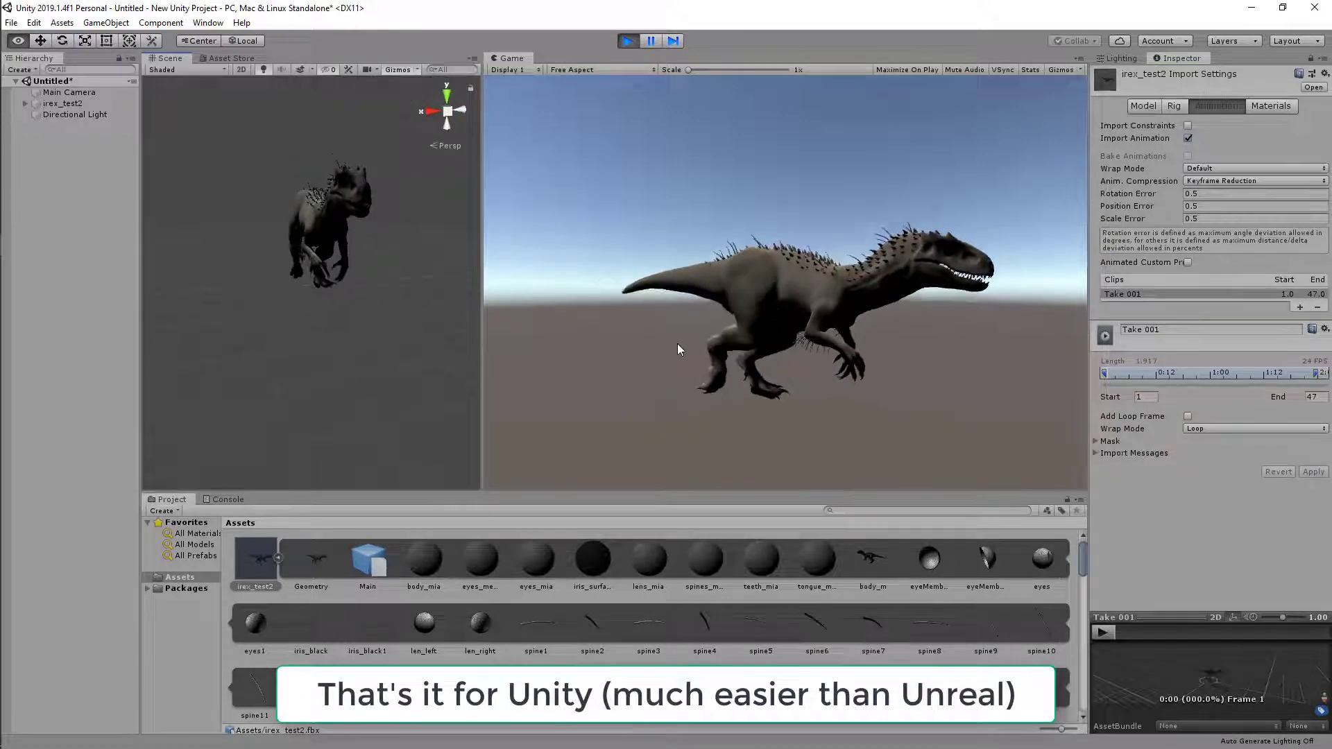
{"action": "left_click_drag", "start_coordinate": [389, 331], "coordinate": [541, 346], "text": "alt"}
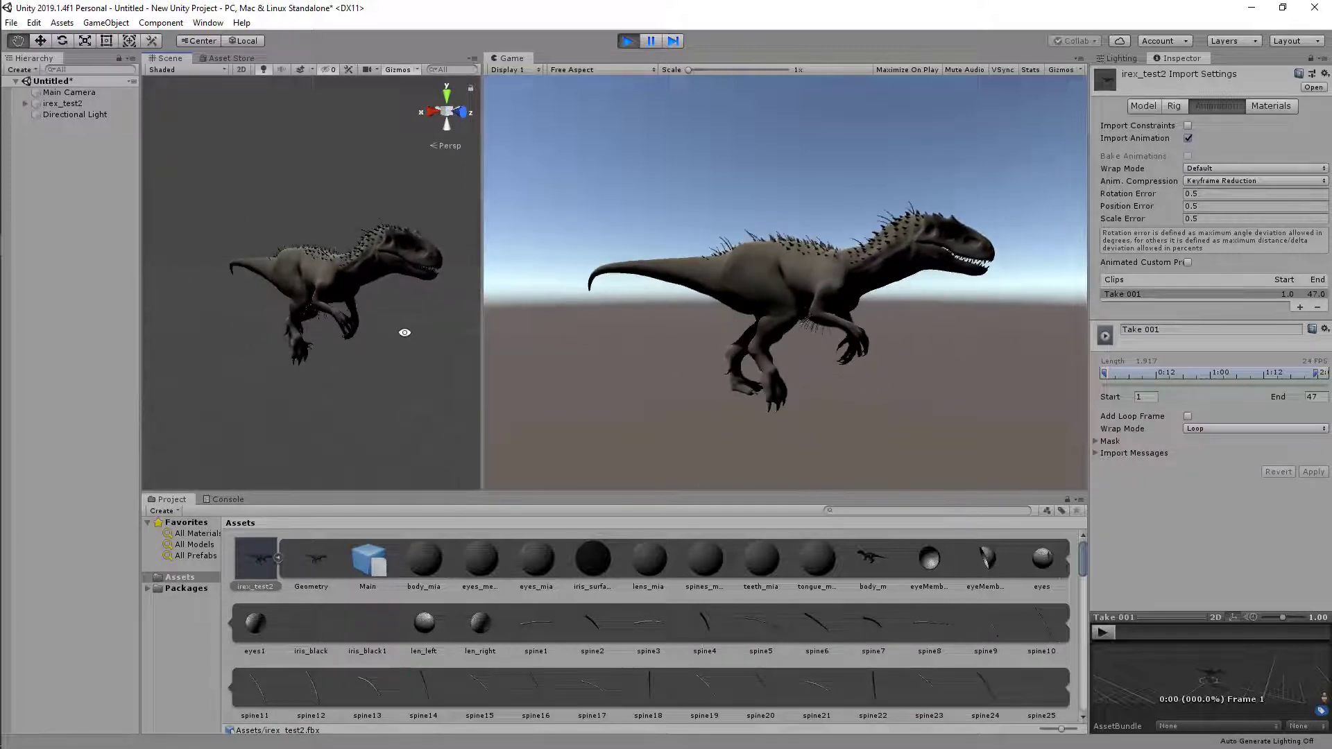
{"action": "key", "text": "ctrl+p"}
- Create the irexWalk Third Person project and import irex_test2.fbx into /Game/ThirdPersonBP
{"action": "left_click", "coordinate": [35, 545]}
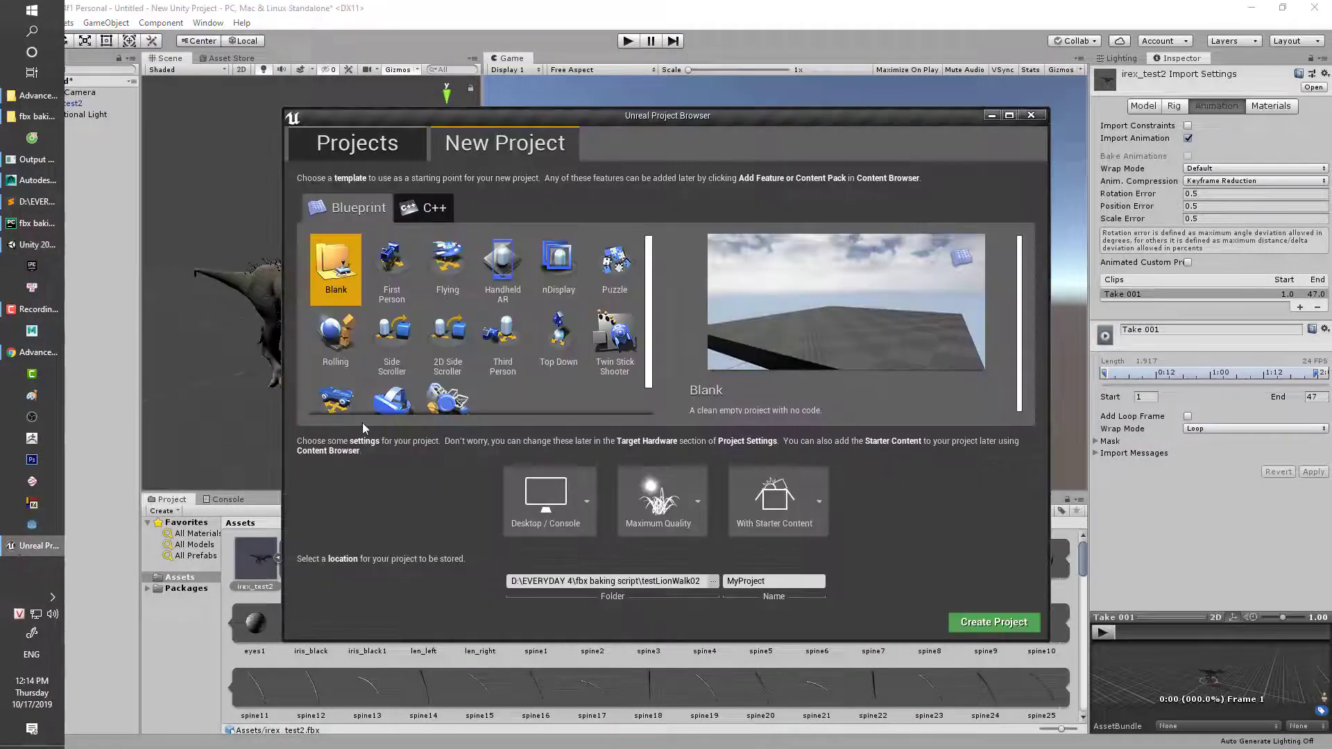
{"action": "left_click", "coordinate": [515, 341]}
{"action": "type", "text": "irexWalk"}
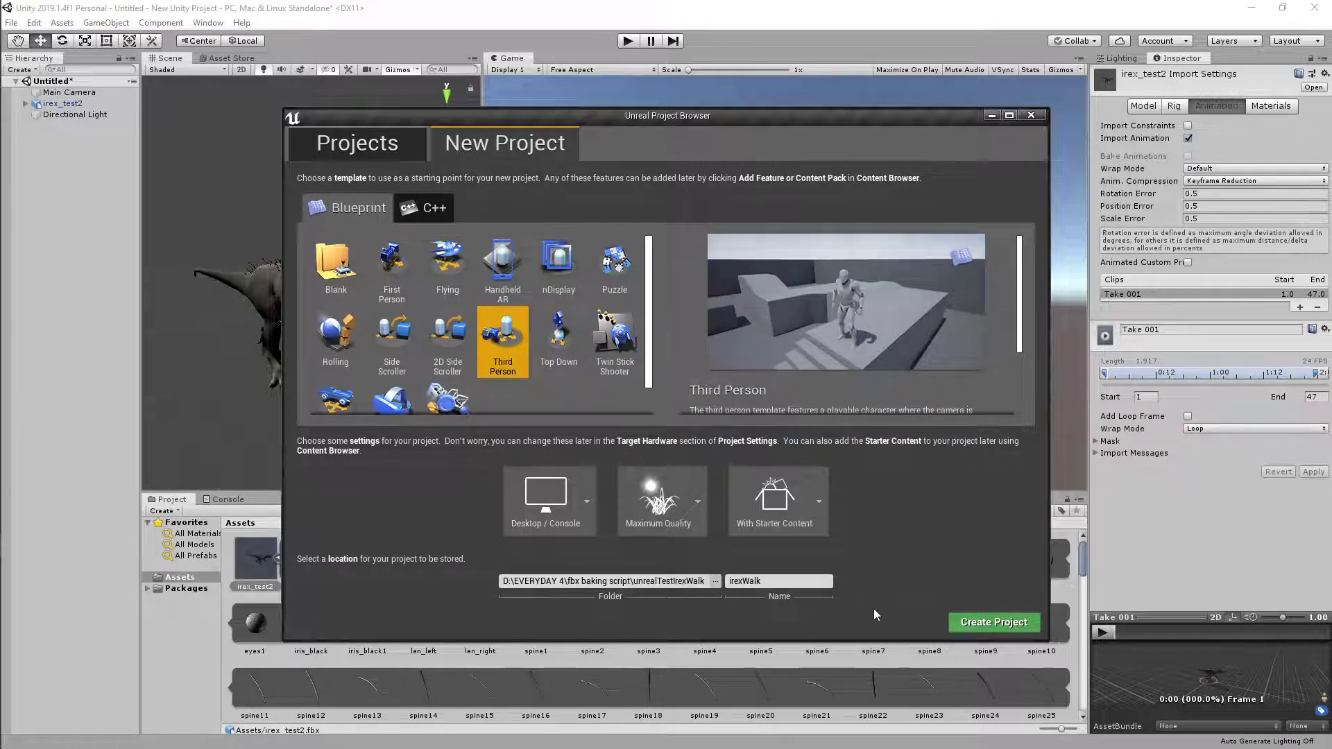
{"action": "left_click", "coordinate": [993, 623]}
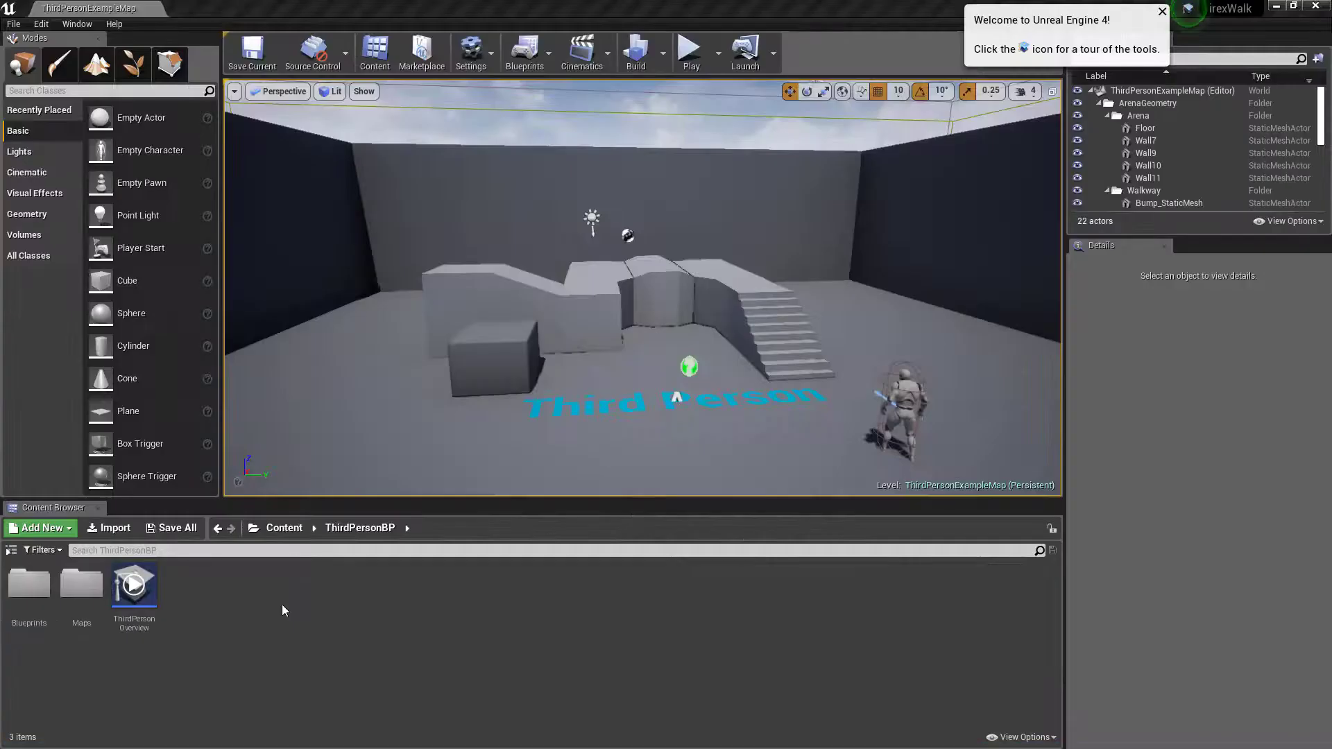
{"action": "right_click", "coordinate": [282, 605]}
{"action": "left_click", "coordinate": [356, 246]}
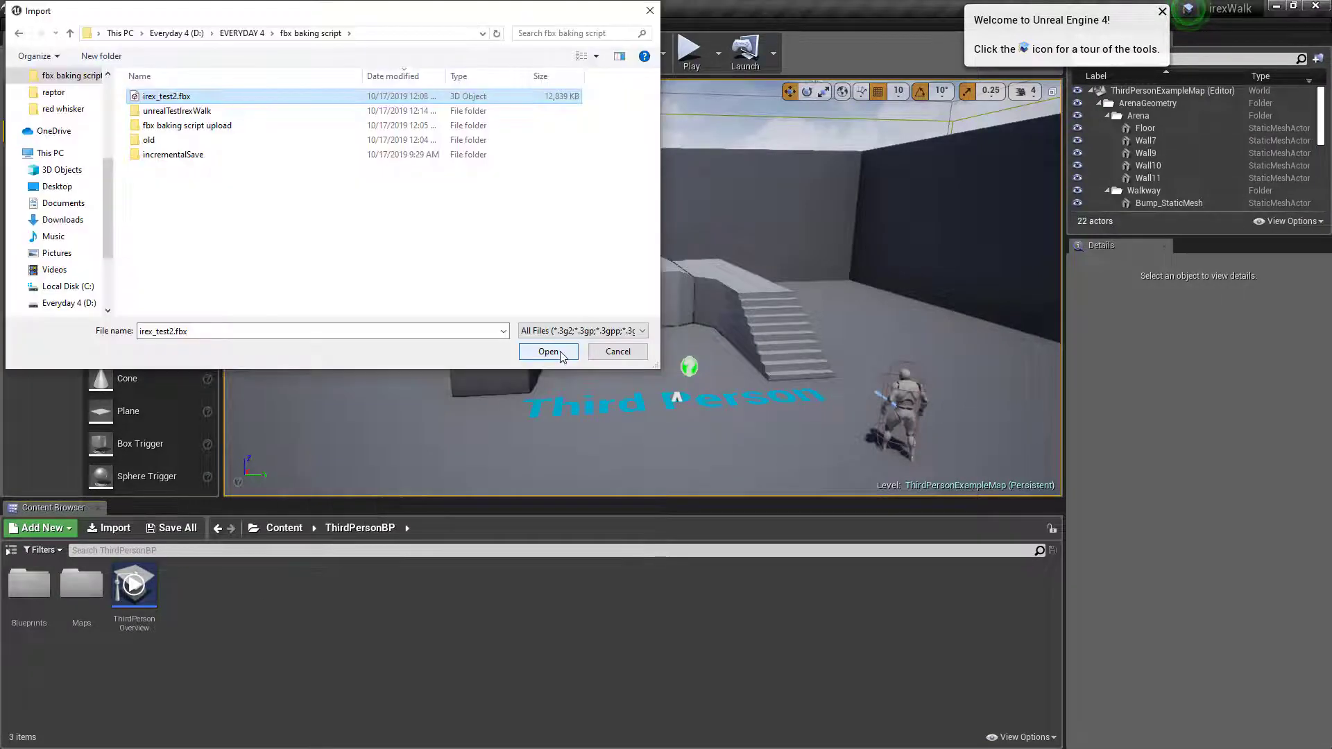
{"action": "key", "text": "Return"}
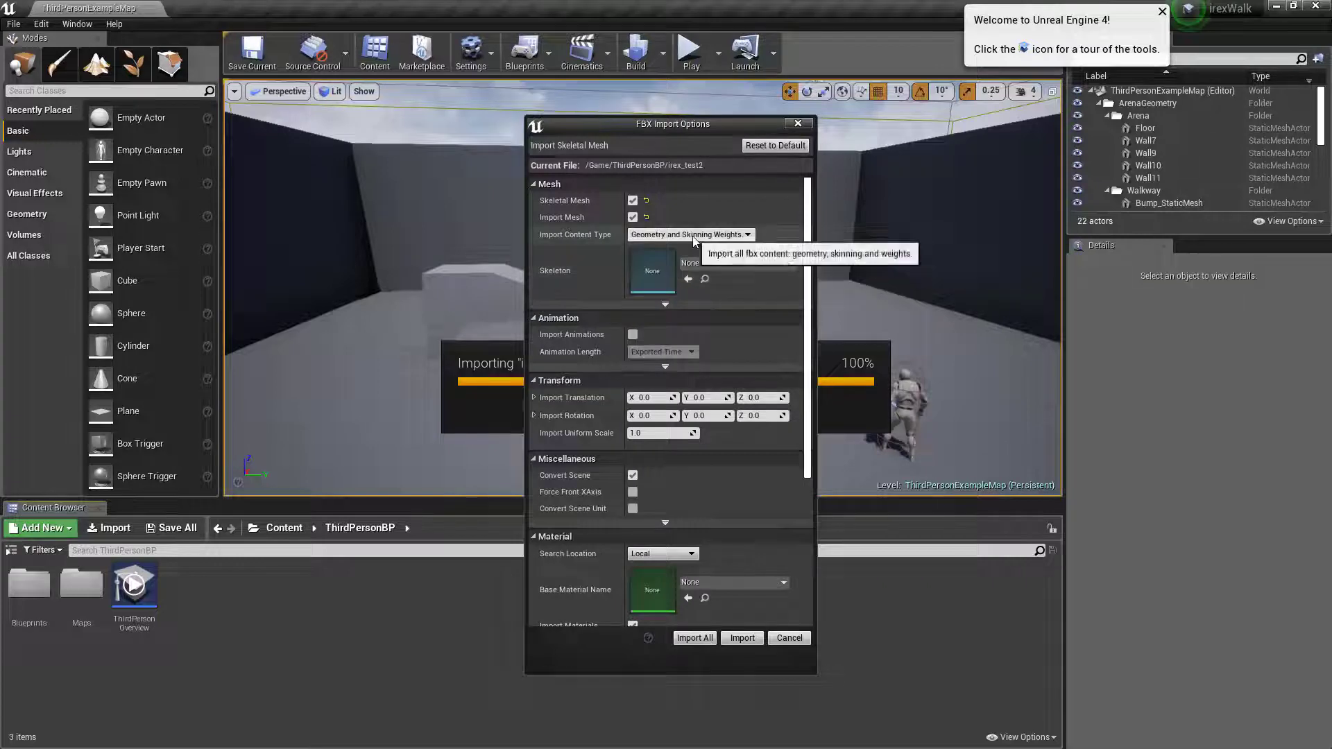
- Import the dinosaur FBX with animations enabled, then open irex_test2 in the skeletal mesh editor
{"action": "left_click", "coordinate": [693, 234]}
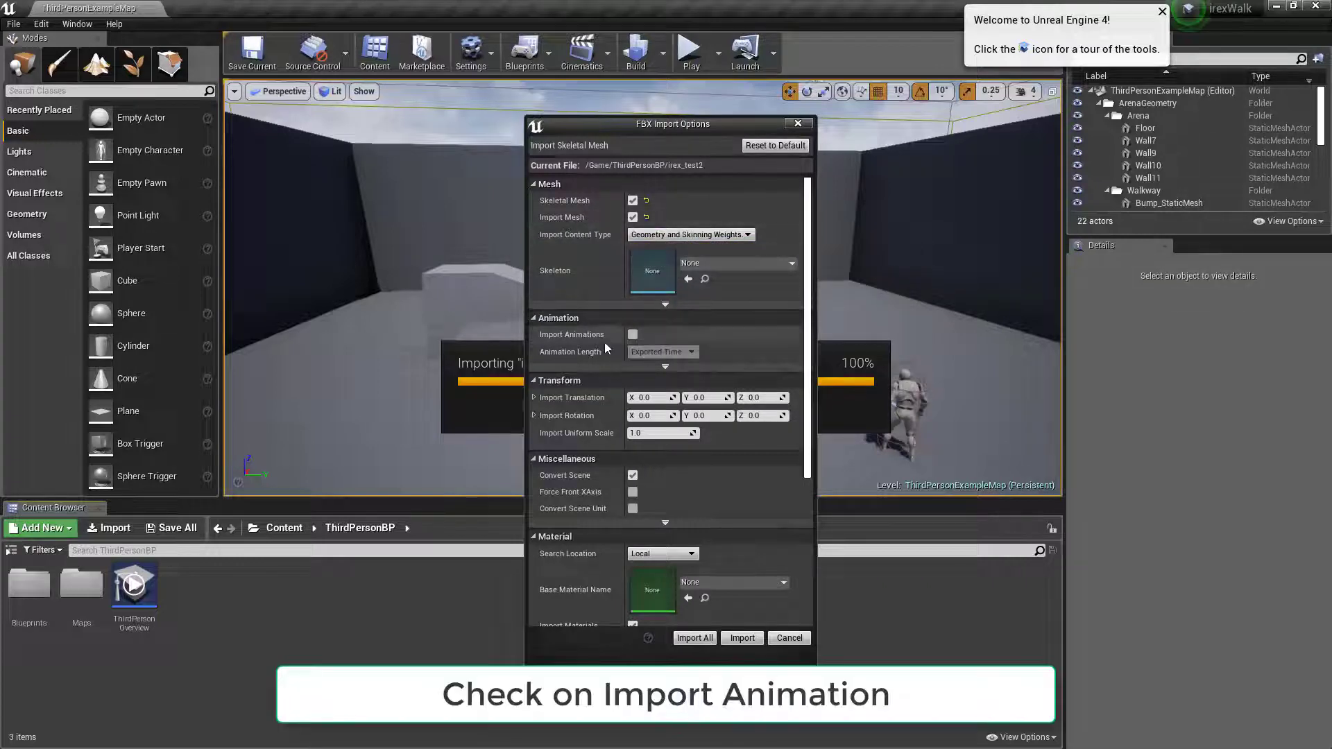
{"action": "left_click", "coordinate": [632, 334]}
{"action": "scroll", "coordinate": [773, 274], "scroll_direction": "down", "scroll_amount": 5}
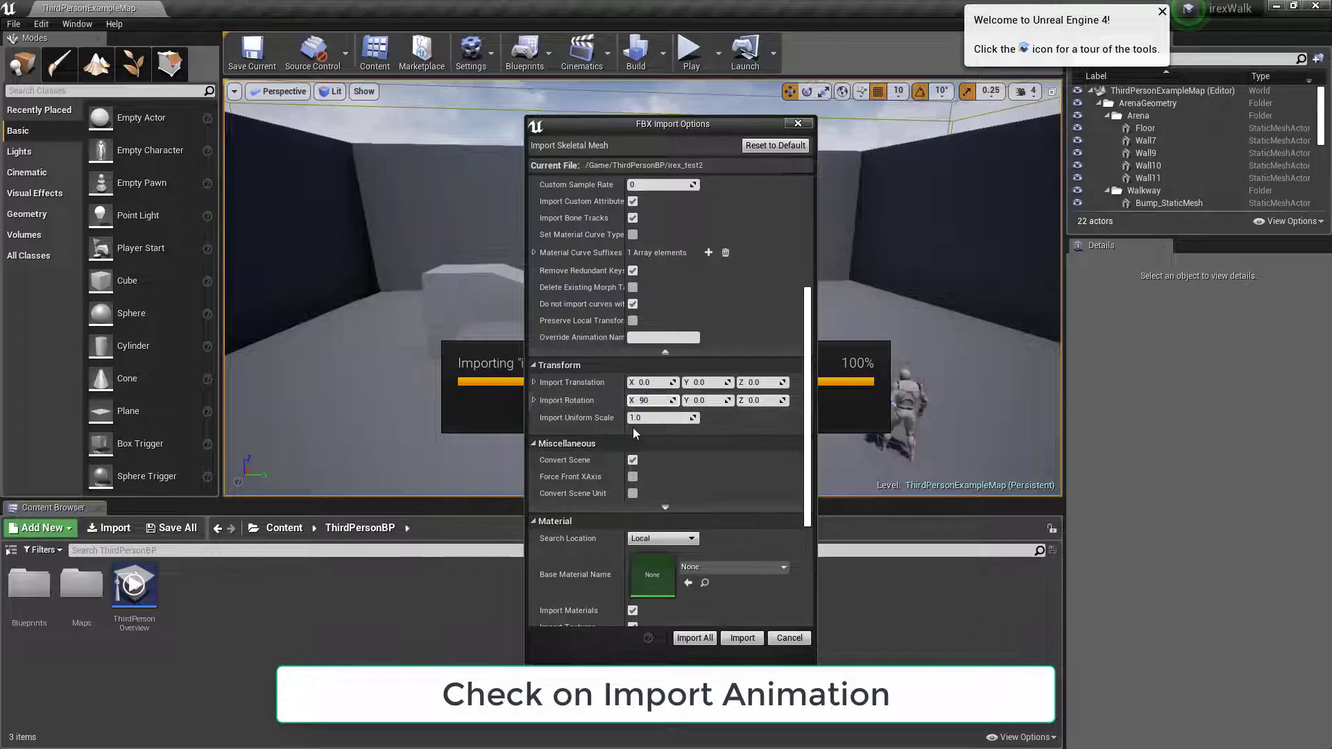
{"action": "left_click", "coordinate": [730, 639]}
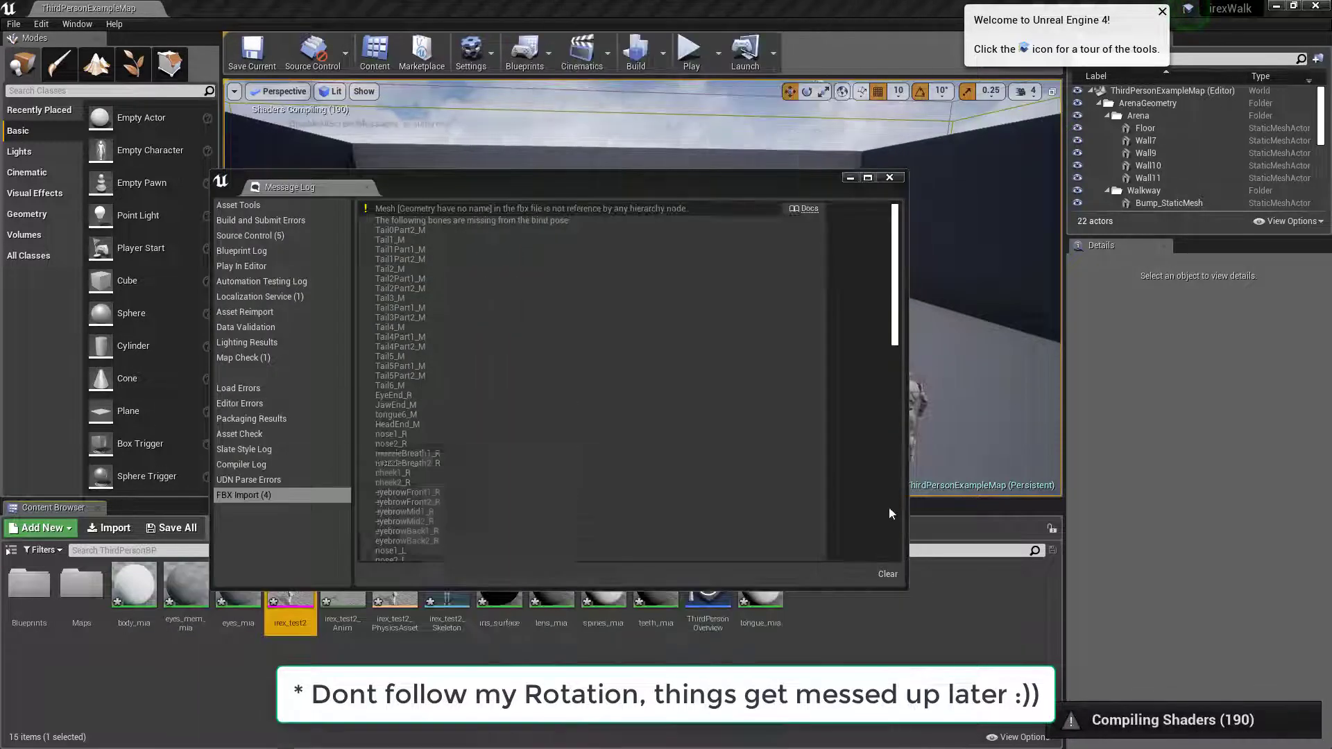
{"action": "left_click", "coordinate": [890, 178]}
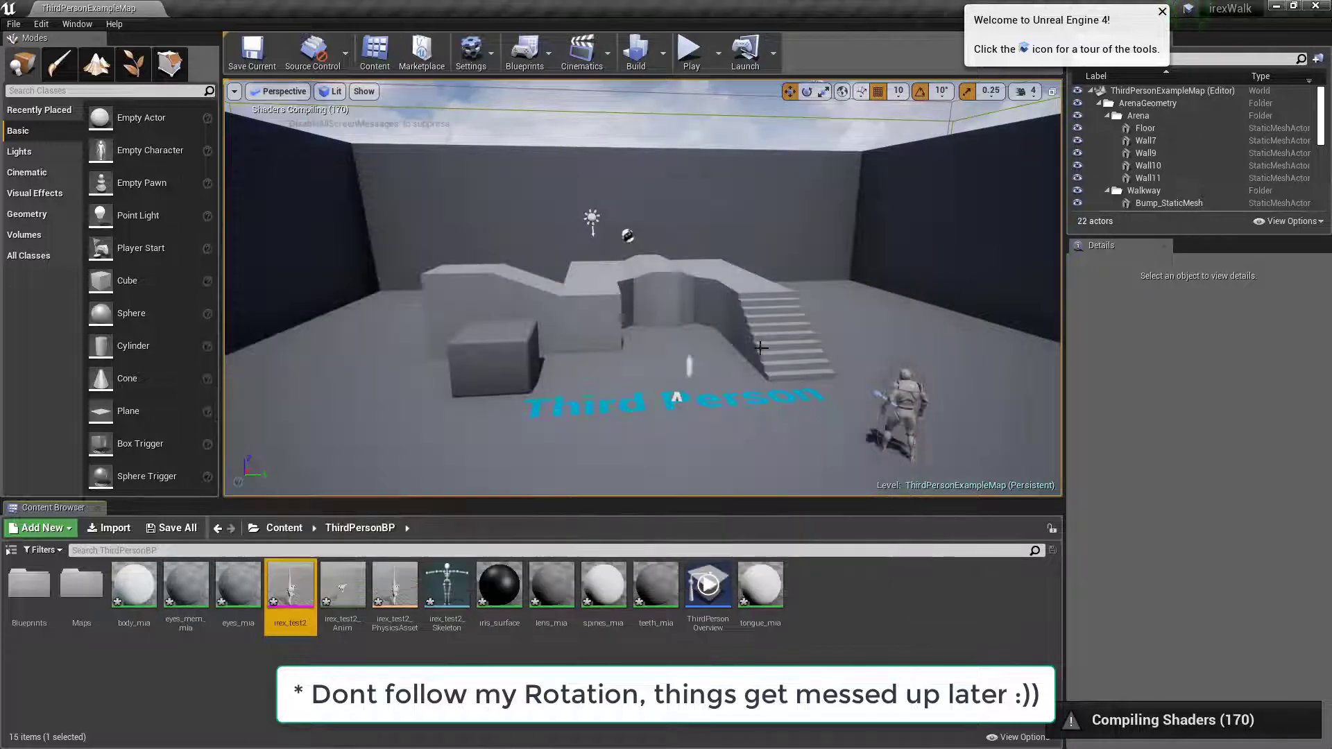
{"action": "double_click", "coordinate": [290, 587]}
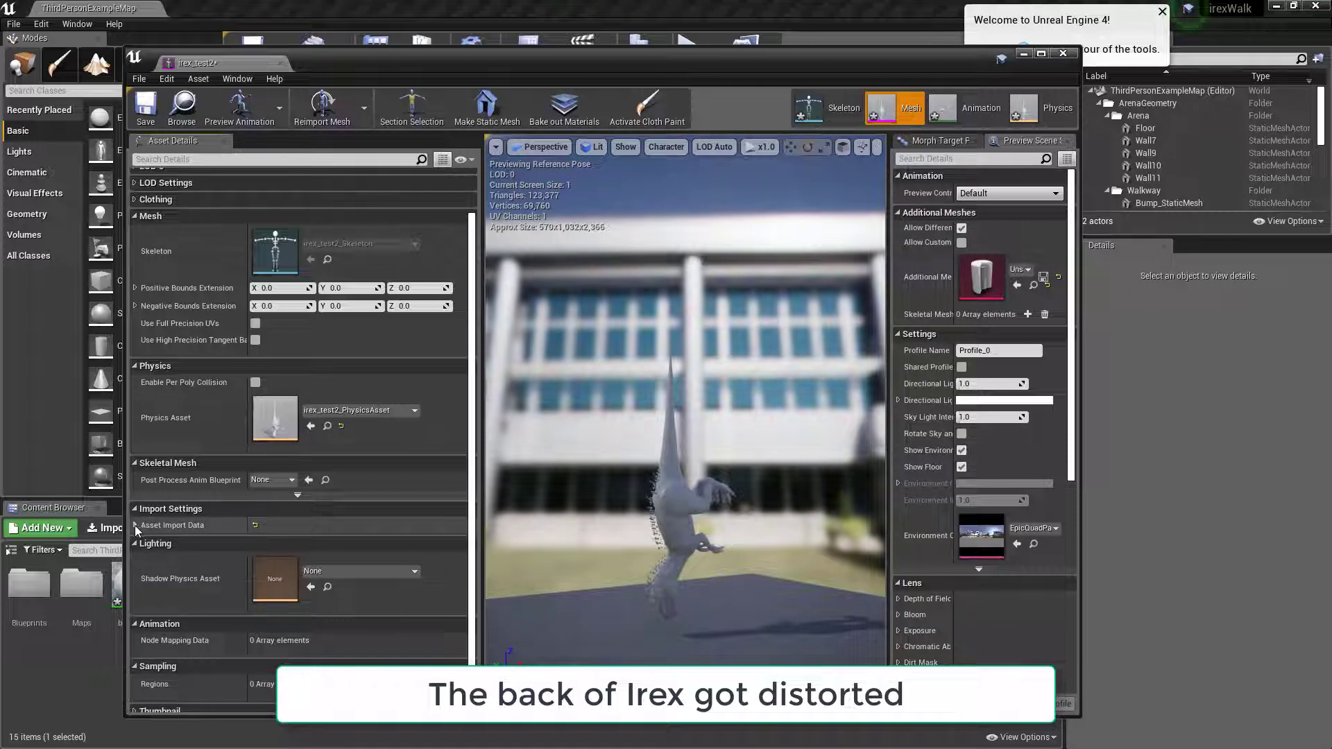
- Enable Use T0 As Ref Pose and Import Morph Targets in irex_test2's mesh import data
{"action": "left_click", "coordinate": [135, 525]}
{"action": "scroll", "coordinate": [184, 522], "scroll_direction": "down", "scroll_amount": 2}
{"action": "left_click", "coordinate": [147, 475]}
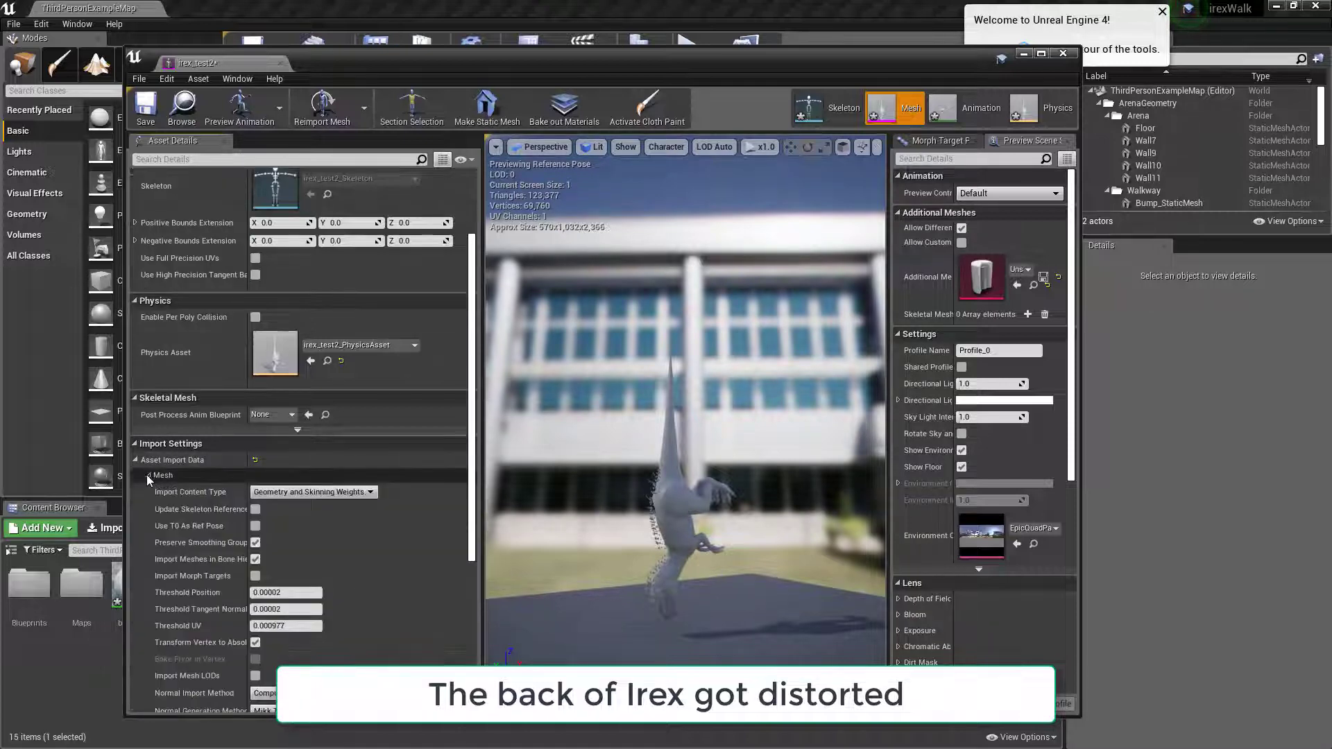
{"action": "left_click", "coordinate": [256, 527]}
{"action": "scroll", "coordinate": [258, 342], "scroll_direction": "down", "scroll_amount": 6}
{"action": "left_click", "coordinate": [256, 340]}
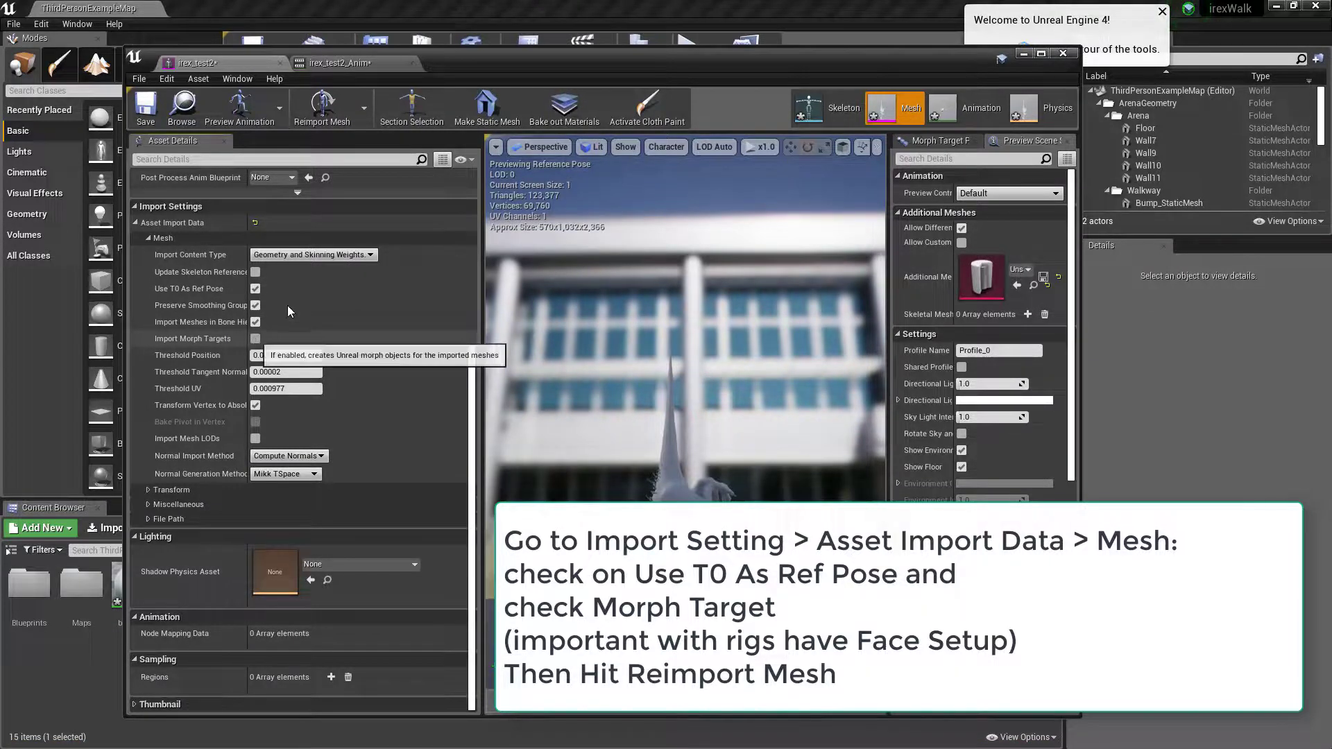
{"action": "left_click", "coordinate": [256, 339]}
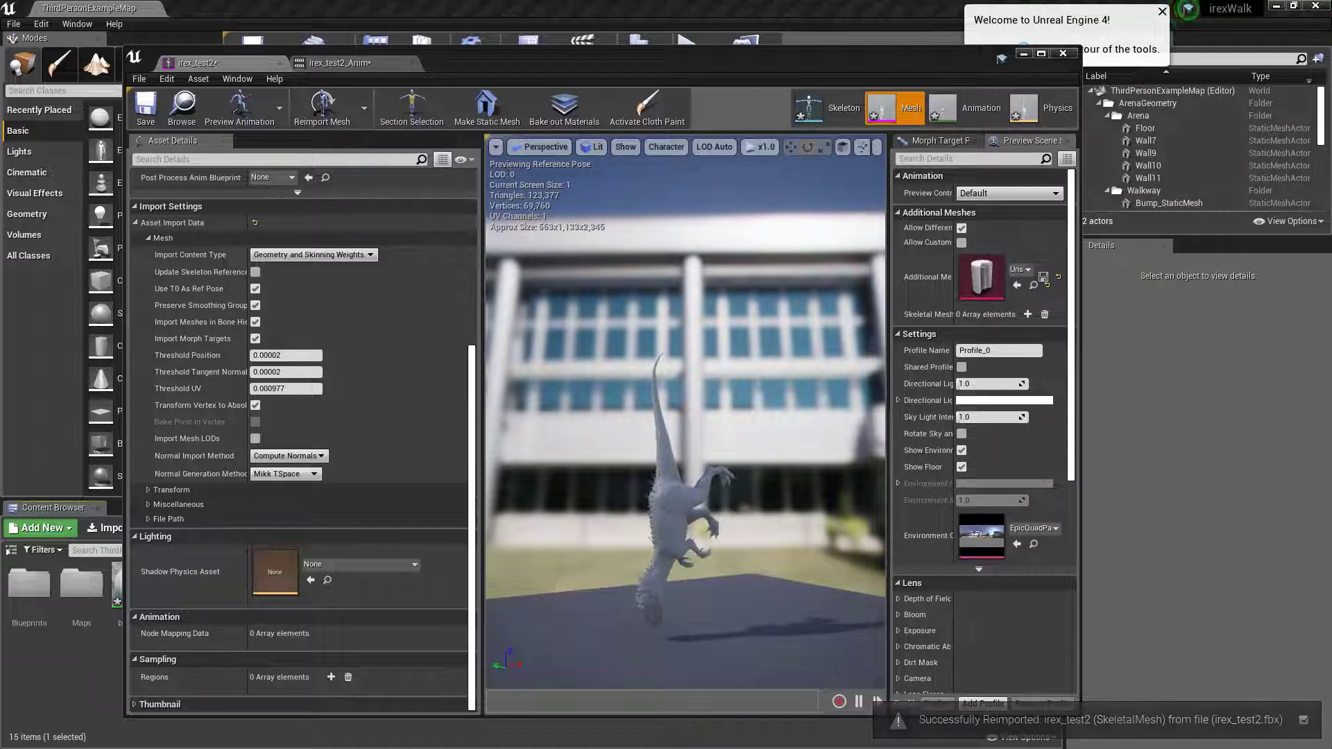
- Inspect the reimported dinosaur and preview its irex_test2_Anim walk animation
{"action": "left_click_drag", "start_coordinate": [758, 512], "coordinate": [729, 542]}
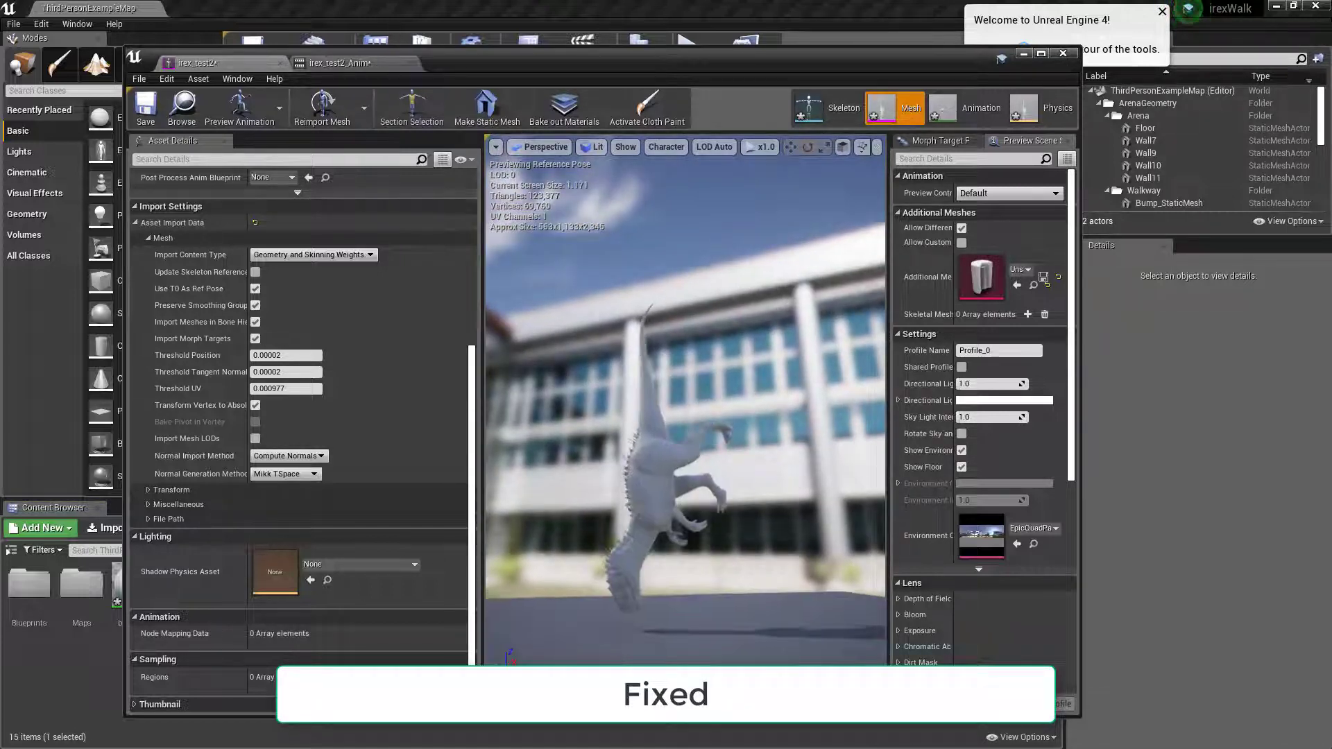
{"action": "left_click_drag", "start_coordinate": [728, 542], "coordinate": [693, 534]}
{"action": "scroll", "coordinate": [168, 435], "scroll_direction": "up", "scroll_amount": 10}
{"action": "scroll", "coordinate": [169, 435], "scroll_direction": "down", "scroll_amount": 3}
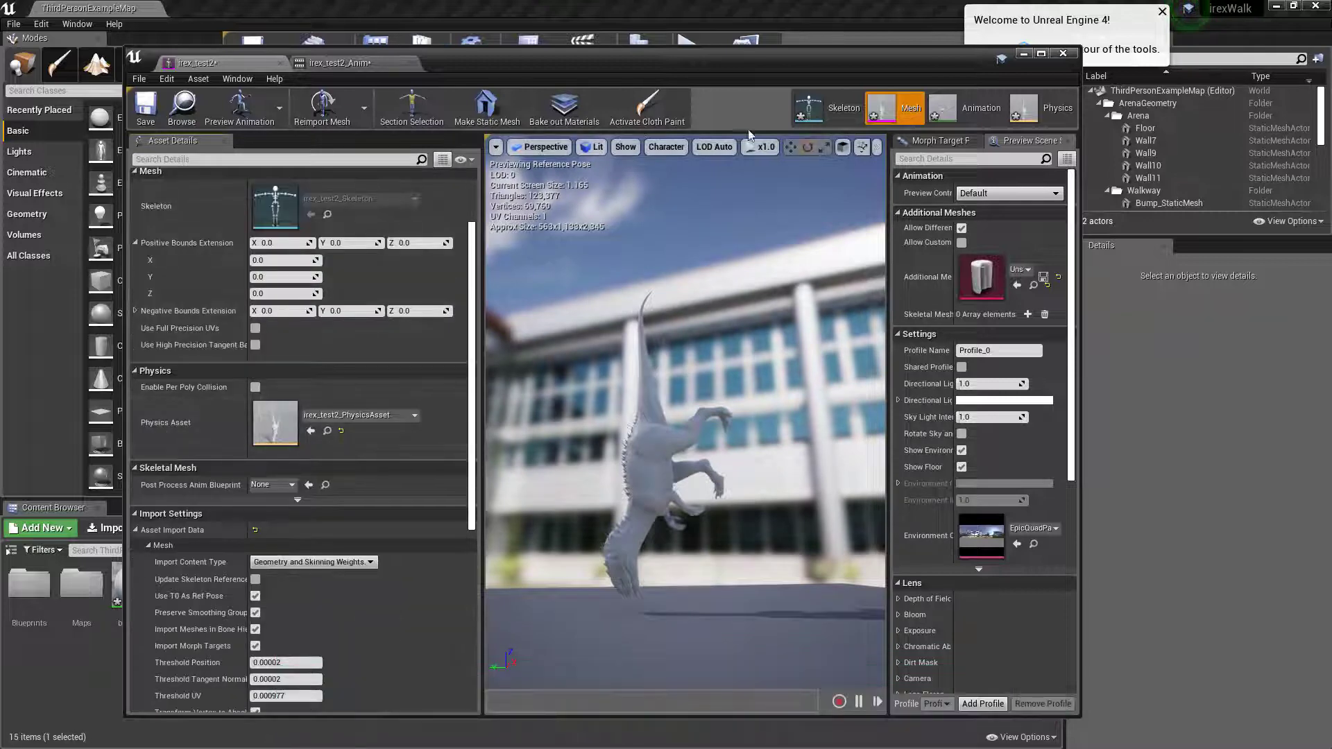
{"action": "left_click", "coordinate": [949, 113]}
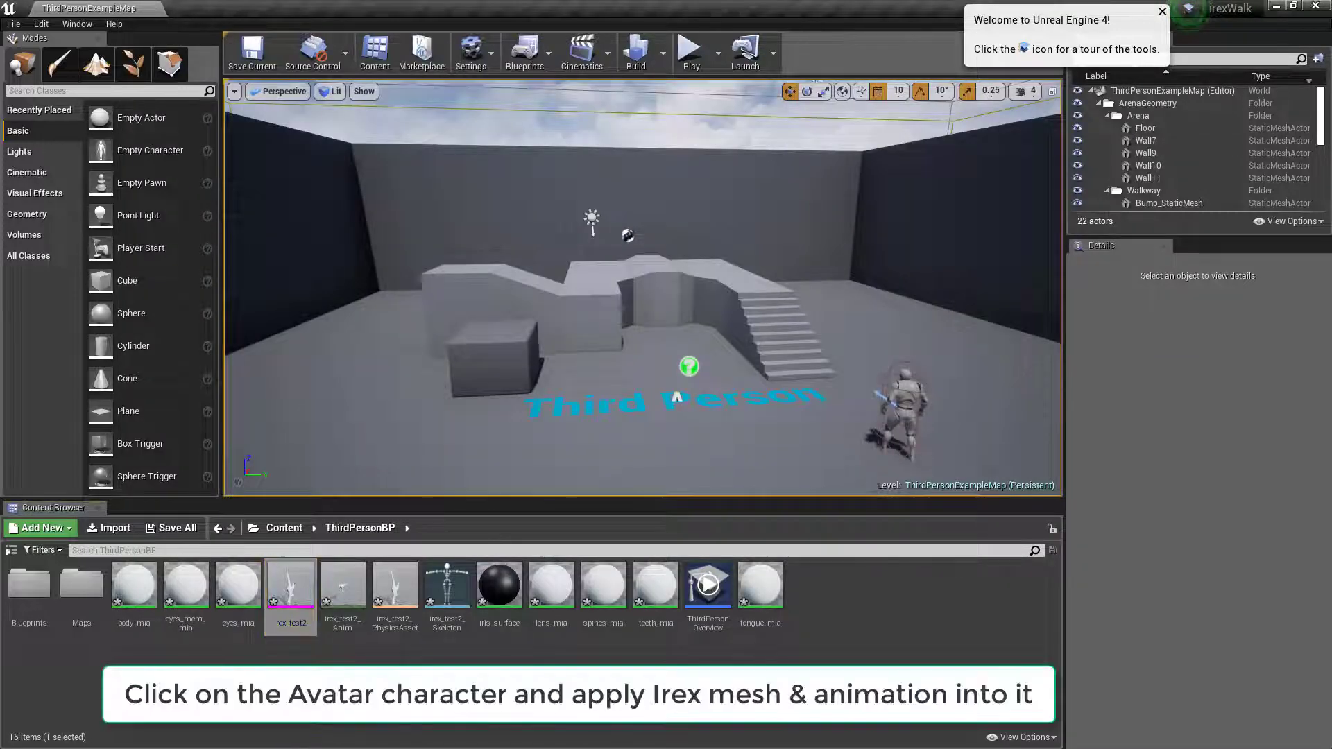
- Give the ThirdPersonCharacter the irex_test2 skeletal mesh and frame it in the viewport
{"action": "left_click", "coordinate": [913, 403]}
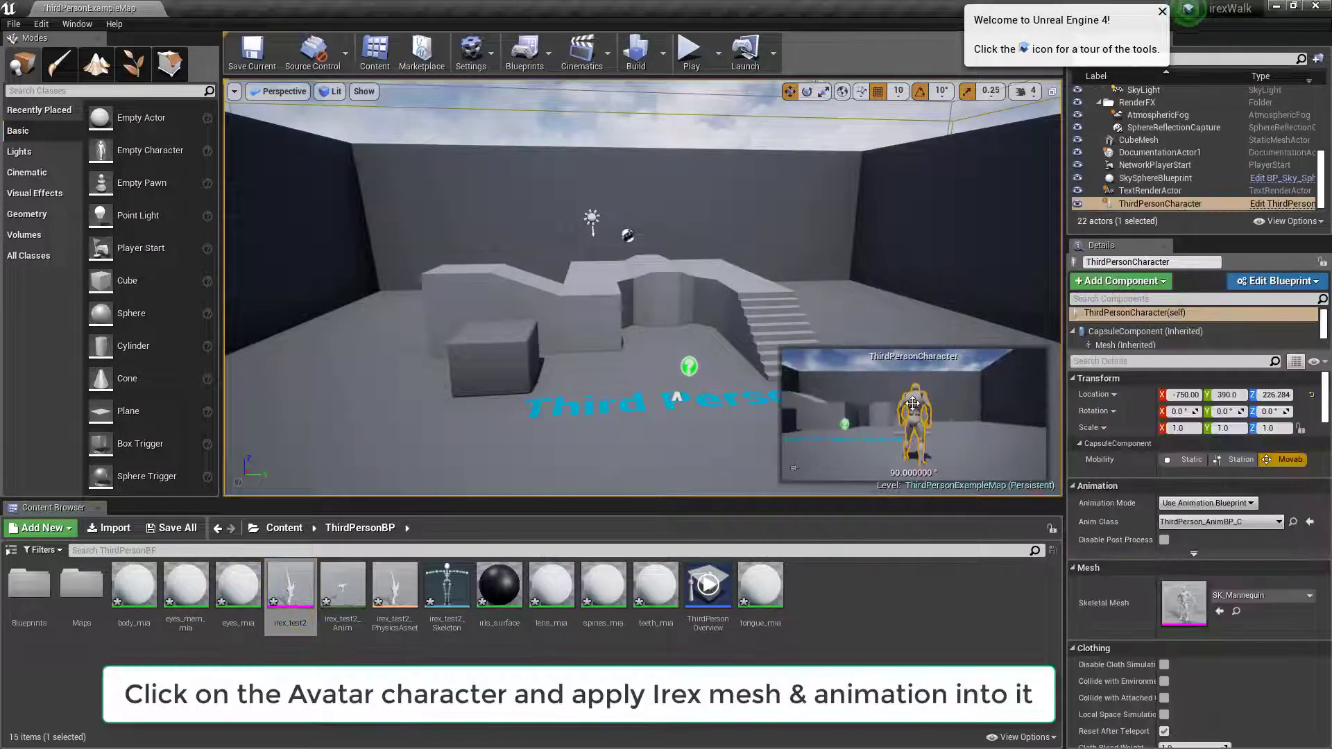
{"action": "scroll", "coordinate": [1258, 603], "scroll_direction": "down", "scroll_amount": 3}
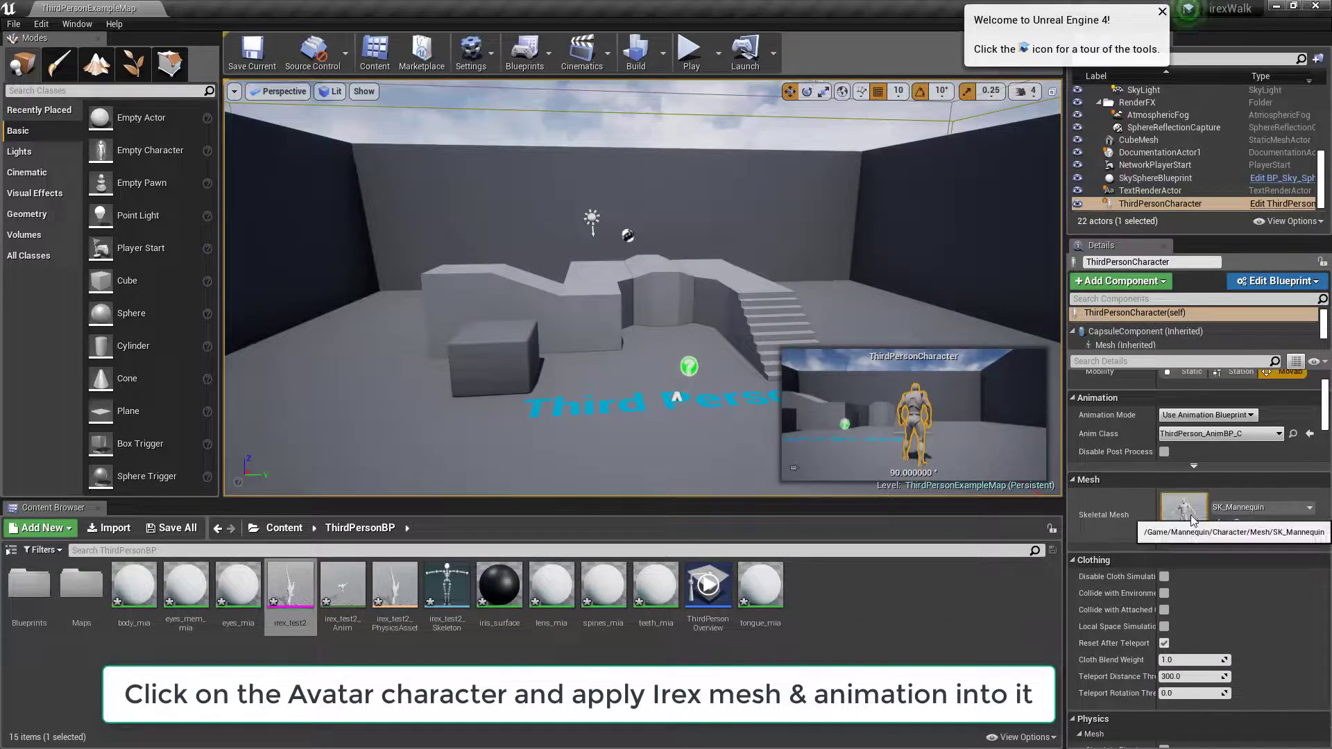
{"action": "left_click", "coordinate": [1254, 509]}
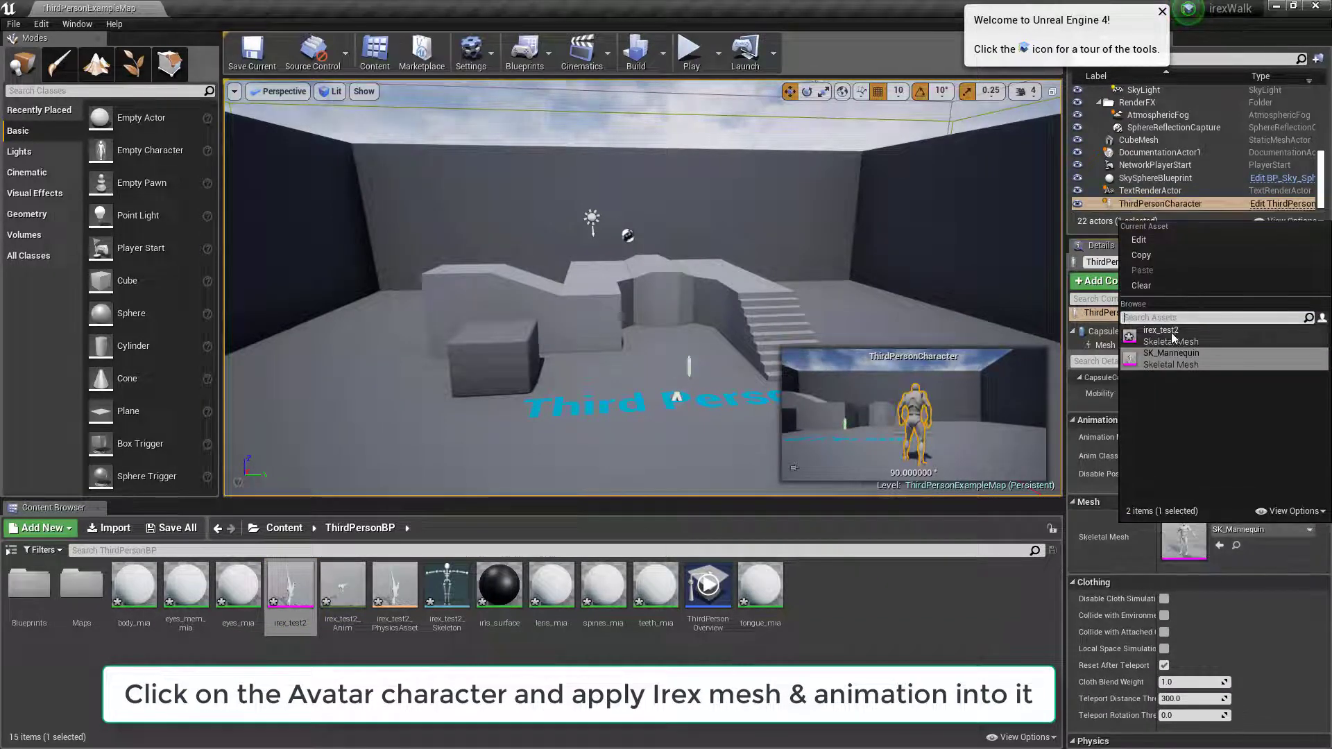
{"action": "left_click", "coordinate": [1167, 314]}
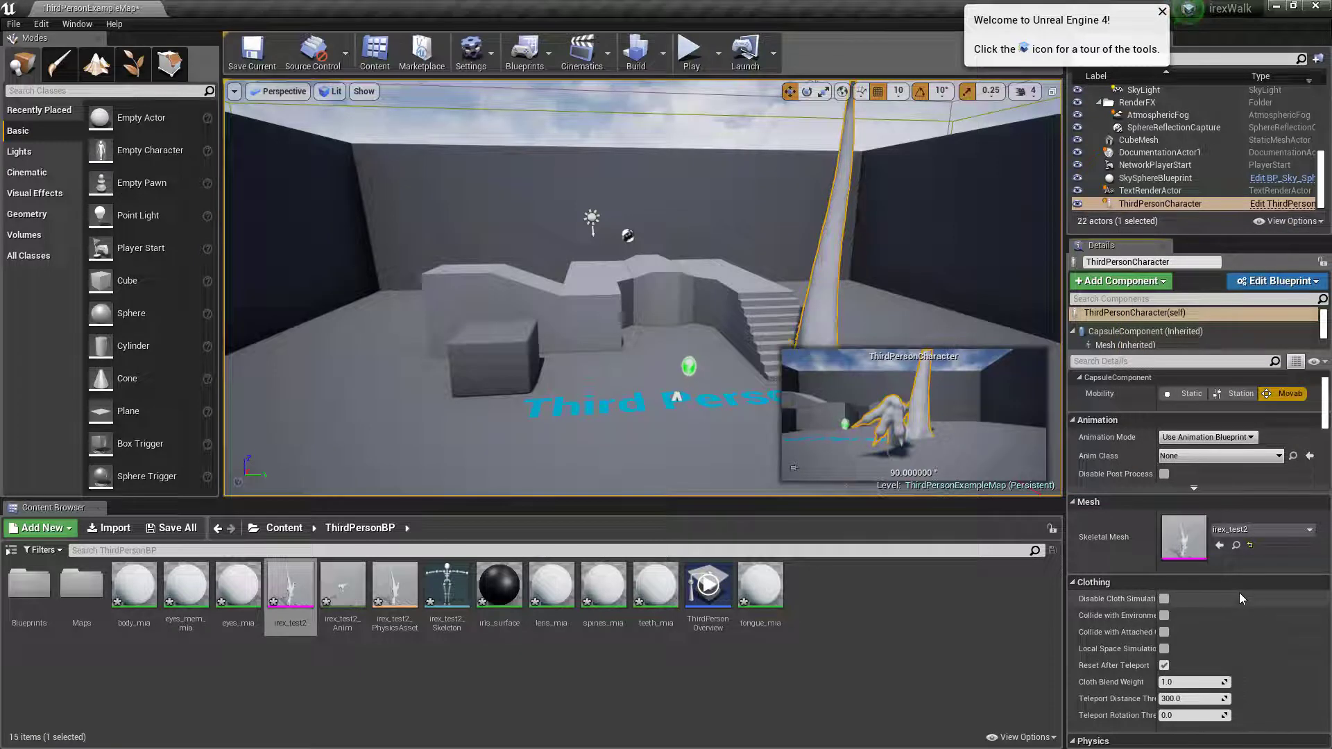
{"action": "scroll", "coordinate": [1244, 601], "scroll_direction": "up", "scroll_amount": 2}
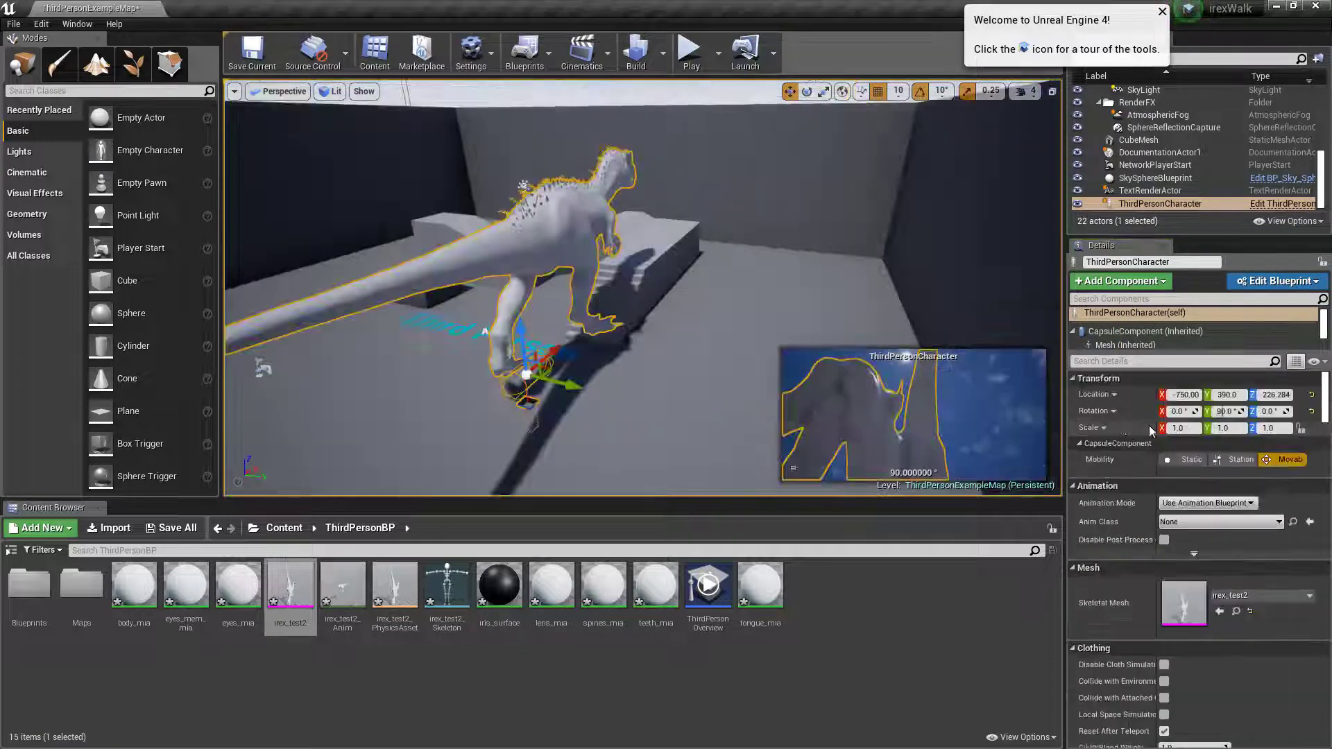
{"action": "key", "text": "f"}
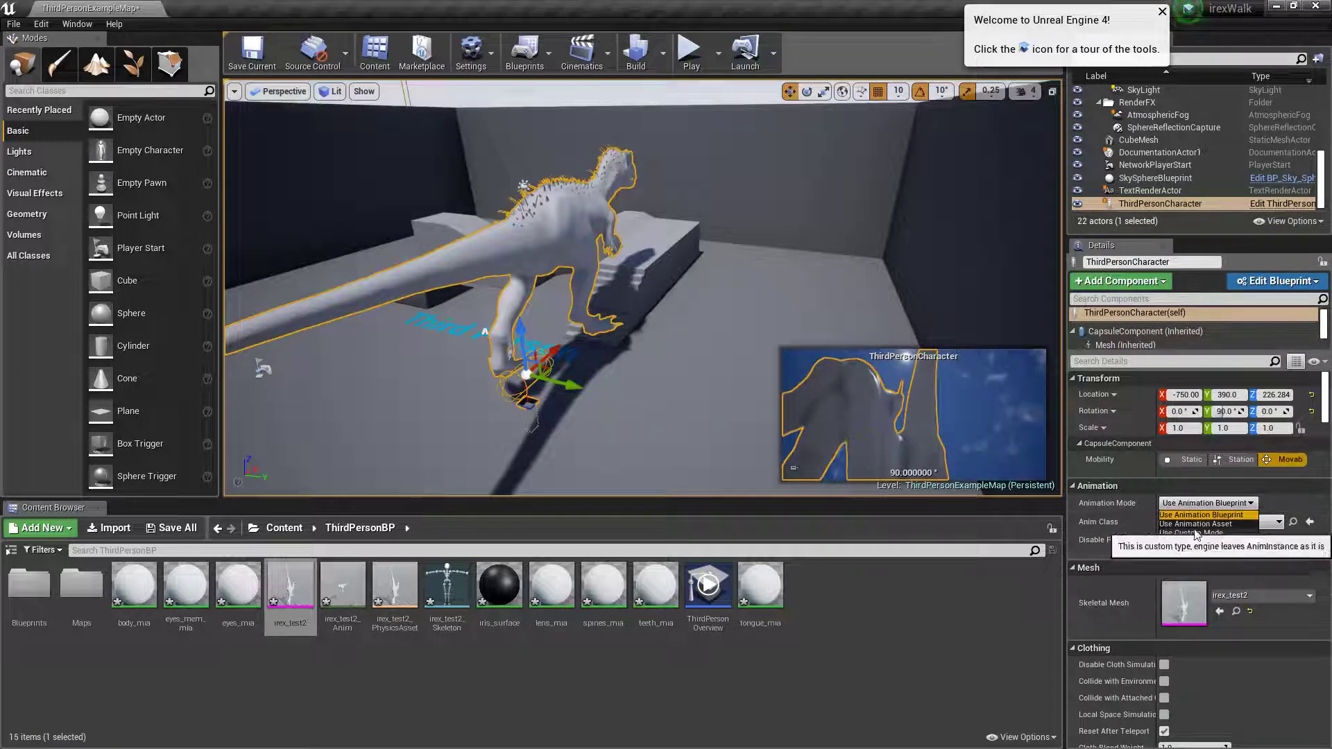
- Set it to Use Animation Asset irex_test2_Anim, with X and Y rotation 0
{"action": "left_click", "coordinate": [1206, 525]}
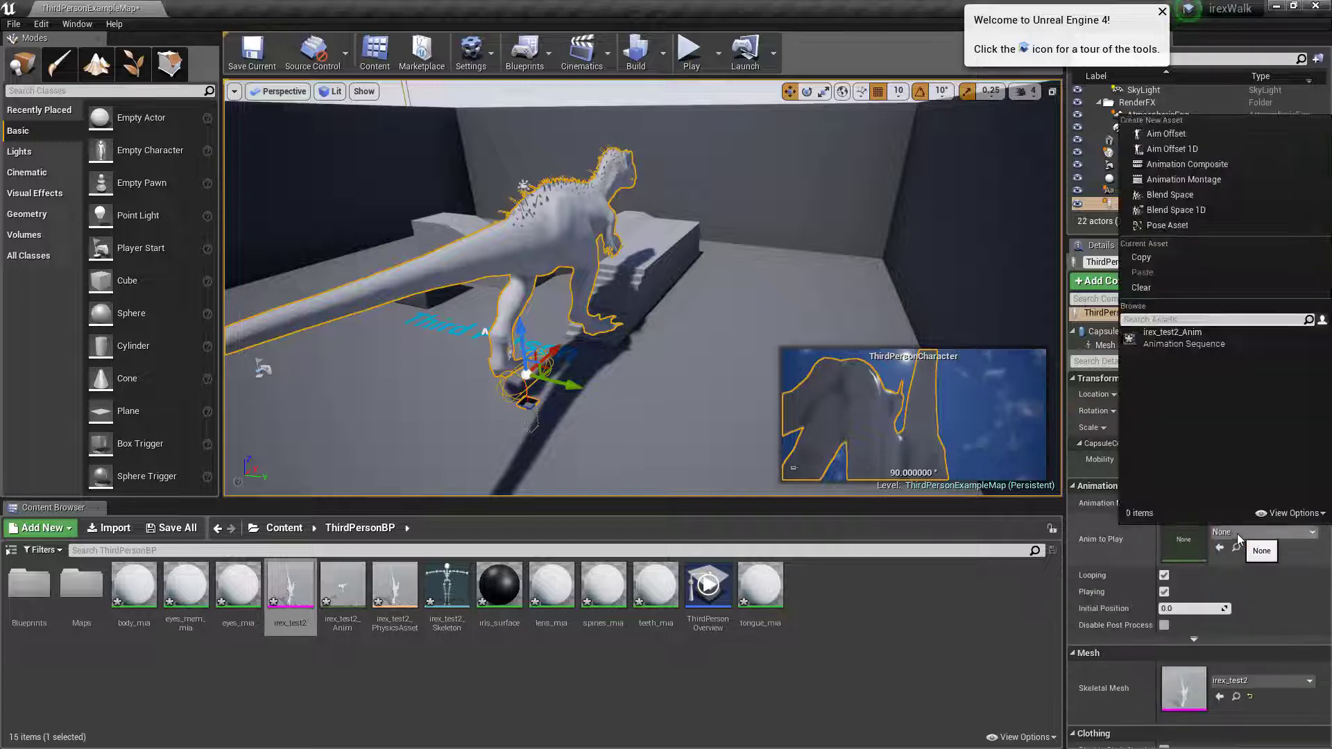
{"action": "left_click", "coordinate": [1180, 334]}
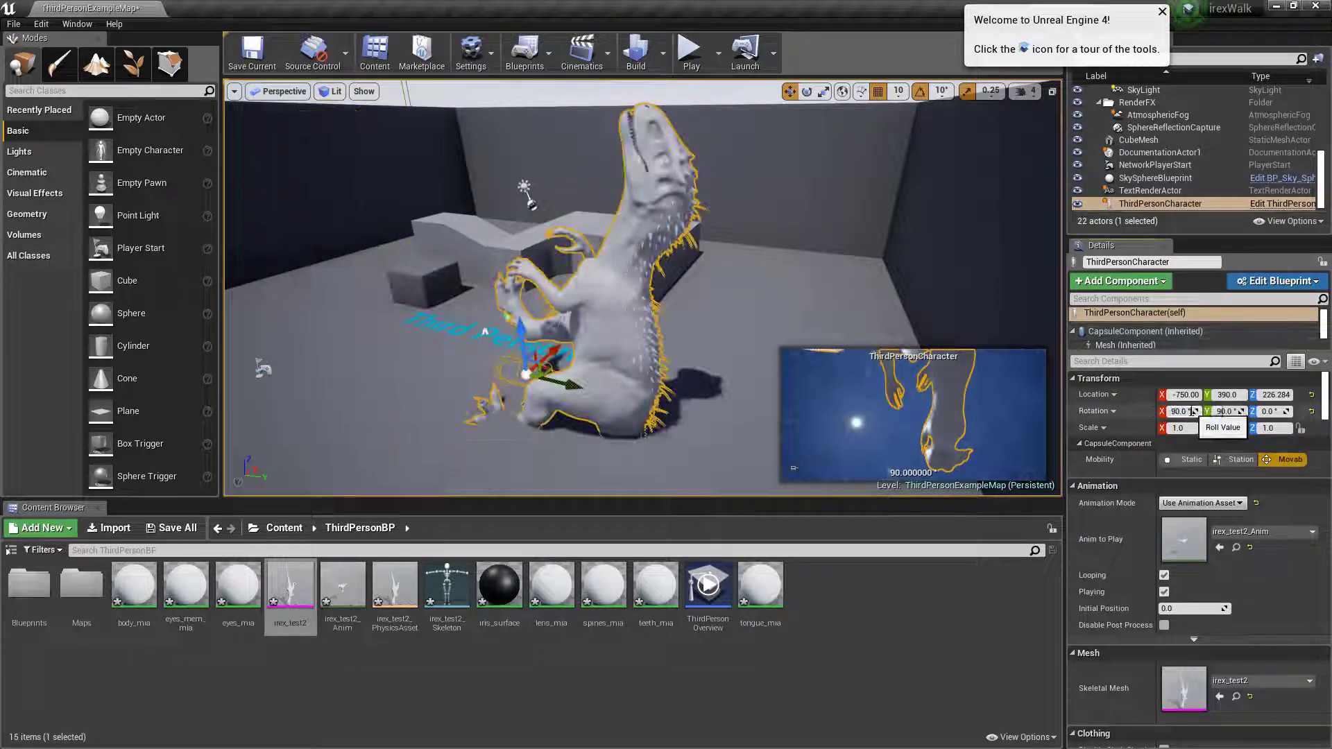
{"action": "type", "text": "0"}
{"action": "key", "text": "Return"}
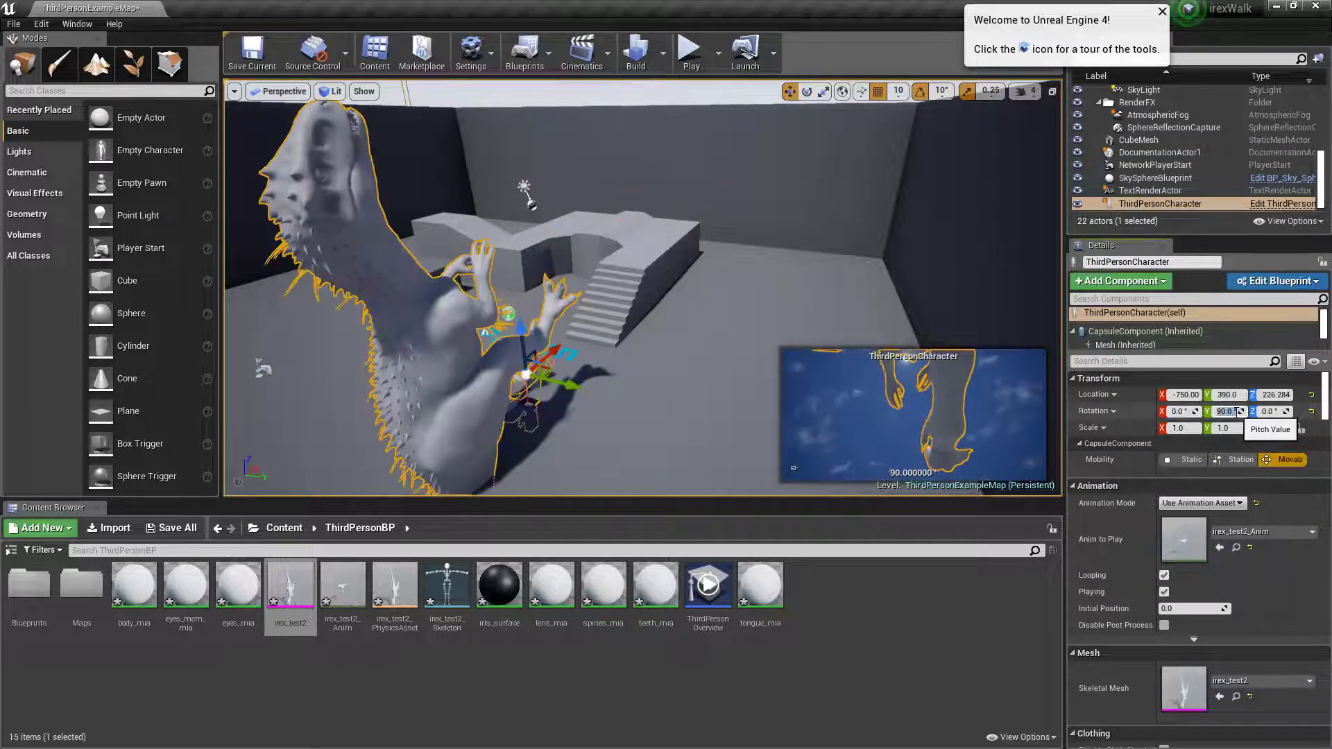
{"action": "type", "text": "0"}
{"action": "key", "text": "Return"}
- Scale the dinosaur to 0.5 and lower it to Z 176.284
{"action": "right_click_drag", "start_coordinate": [612, 341], "coordinate": [613, 341]}
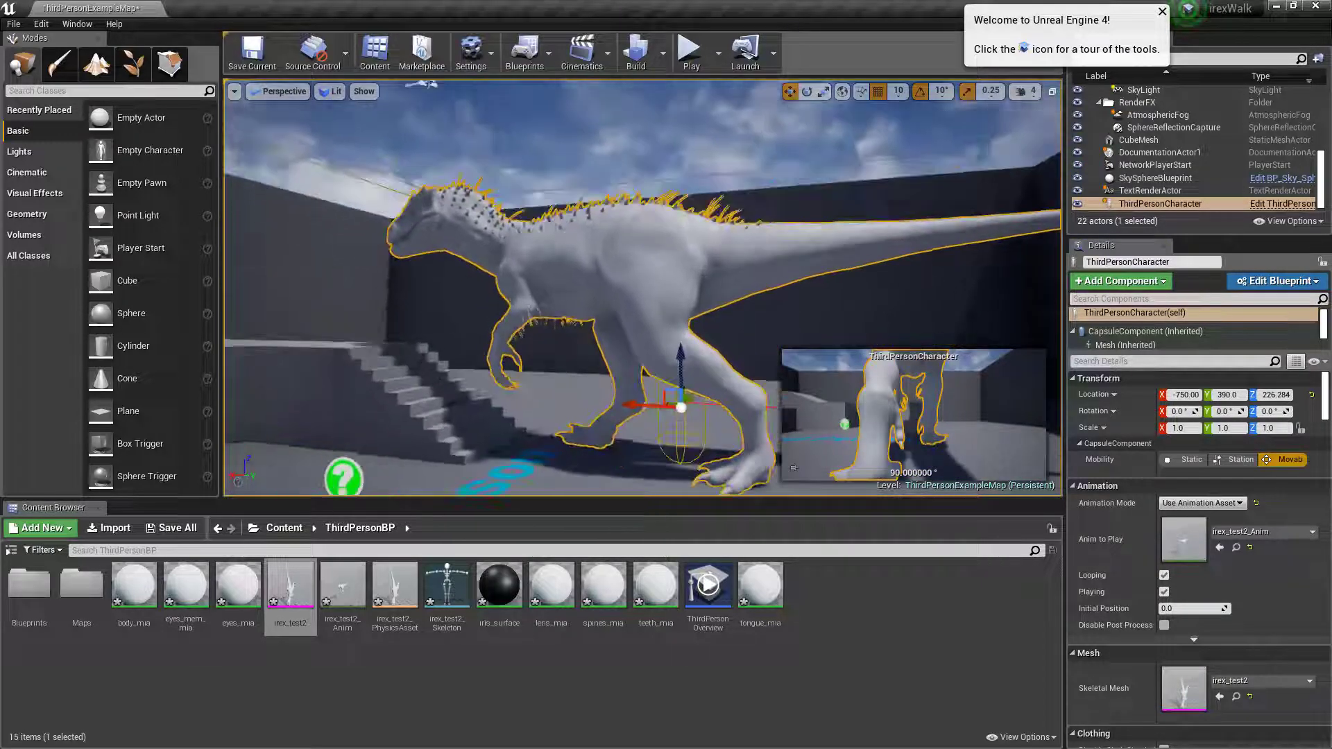
{"action": "right_click_drag", "start_coordinate": [632, 438], "coordinate": [632, 438]}
{"action": "left_click_drag", "start_coordinate": [668, 425], "coordinate": [652, 444]}
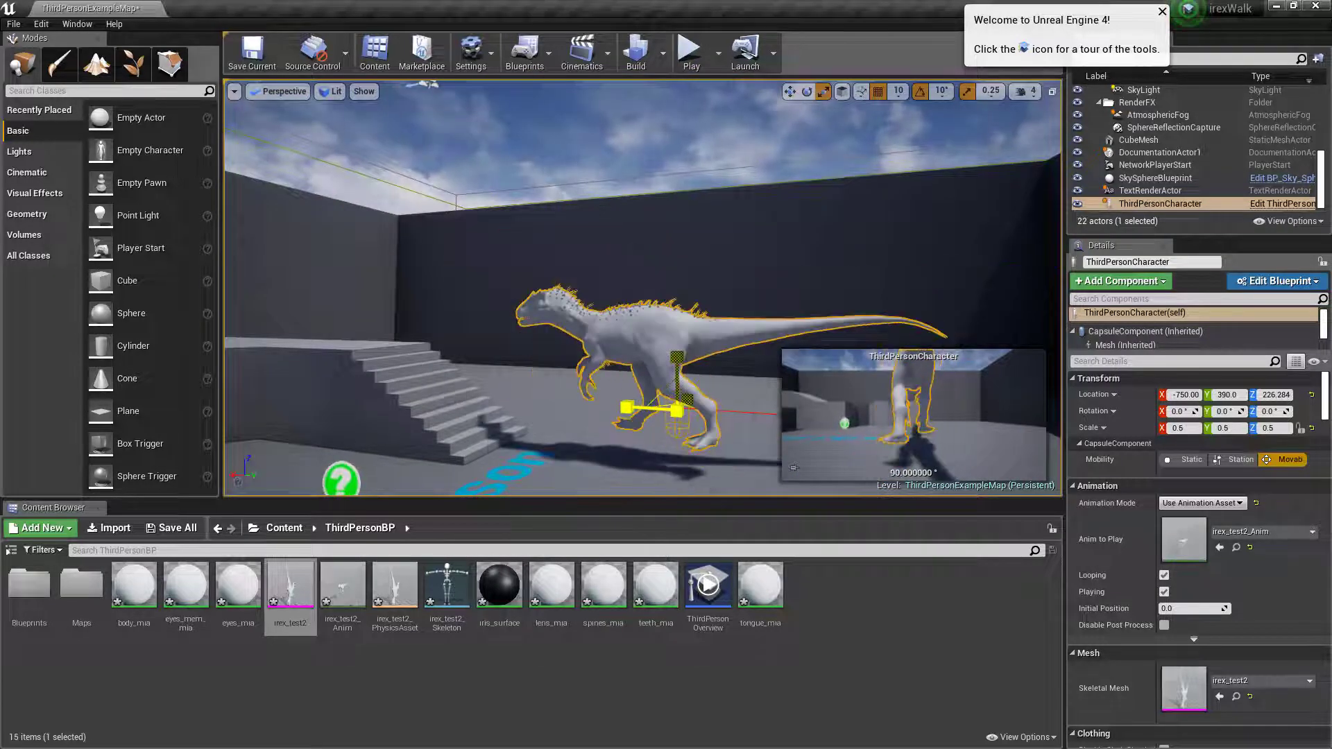
{"action": "left_click_drag", "start_coordinate": [676, 361], "coordinate": [677, 385]}
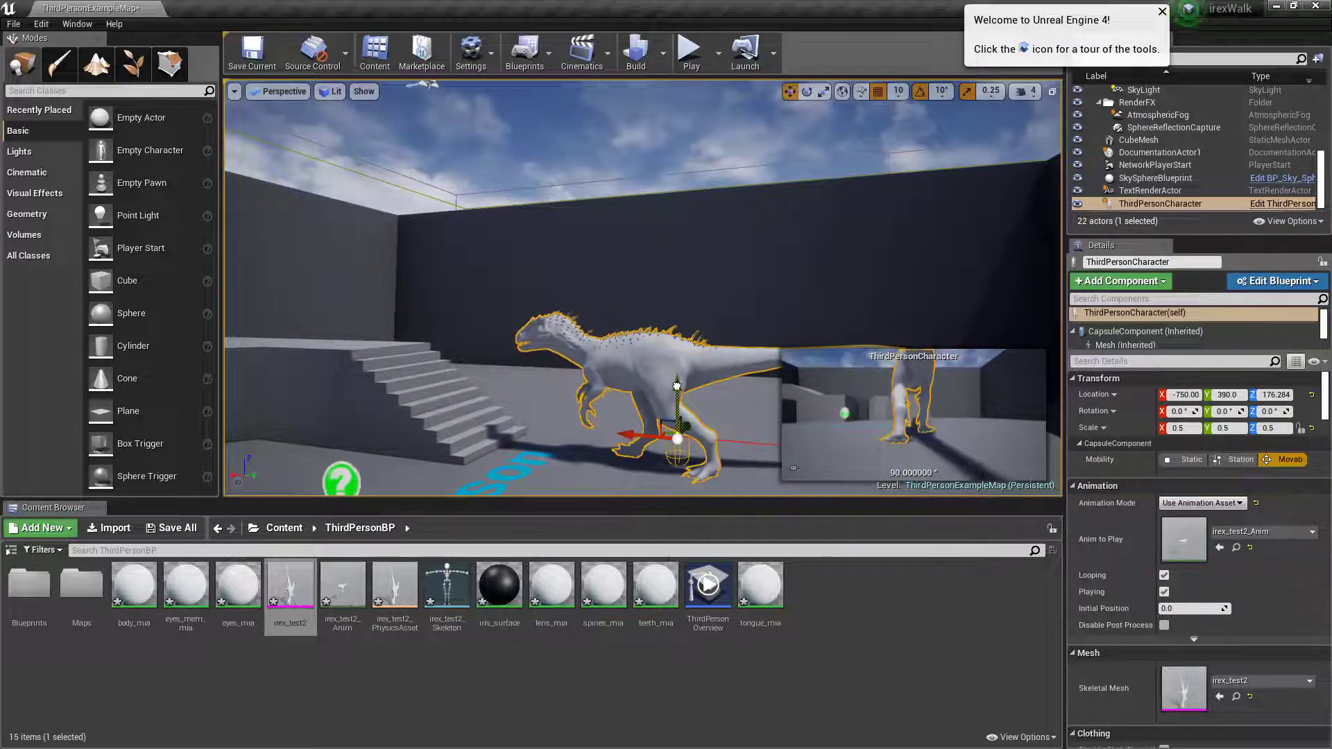
{"action": "right_click_drag", "start_coordinate": [675, 401], "coordinate": [513, 284]}
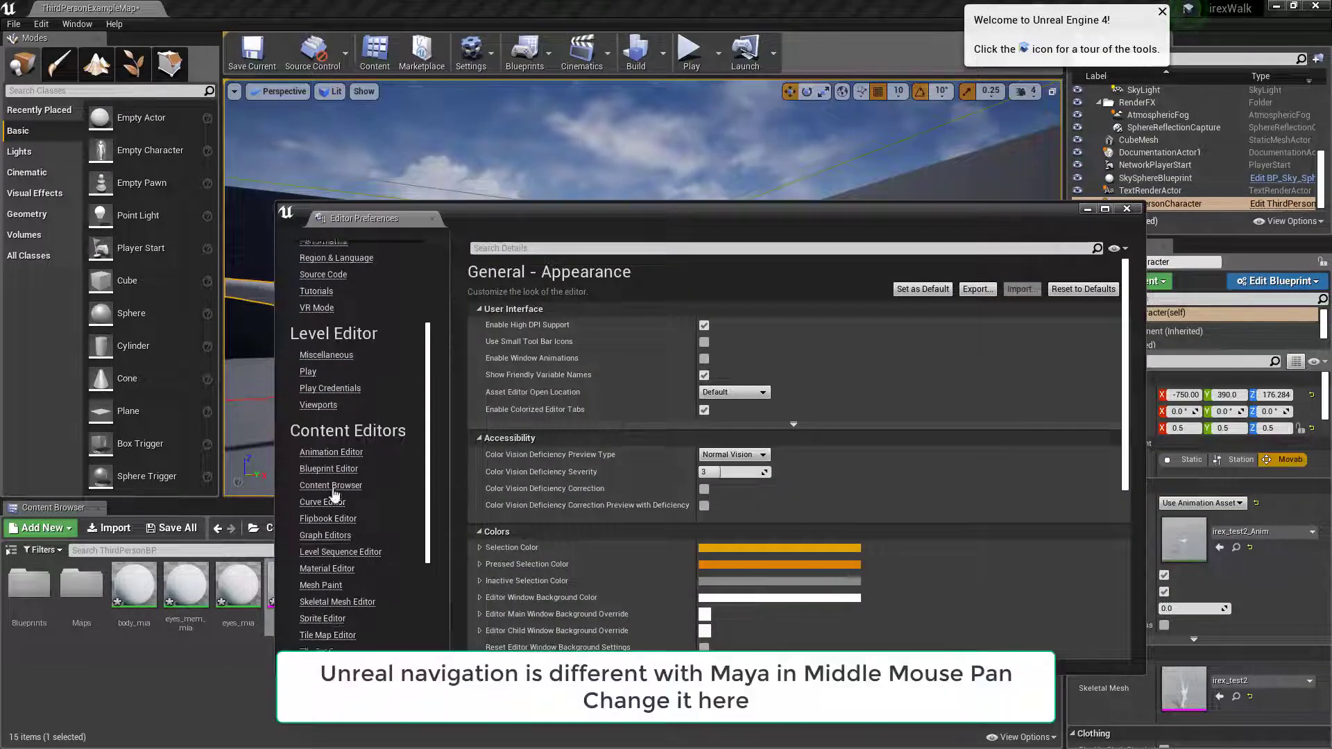
- Enable Invert Middle Mouse Pan in Level Editor Viewports preferences and save it as default
{"action": "left_click", "coordinate": [326, 428]}
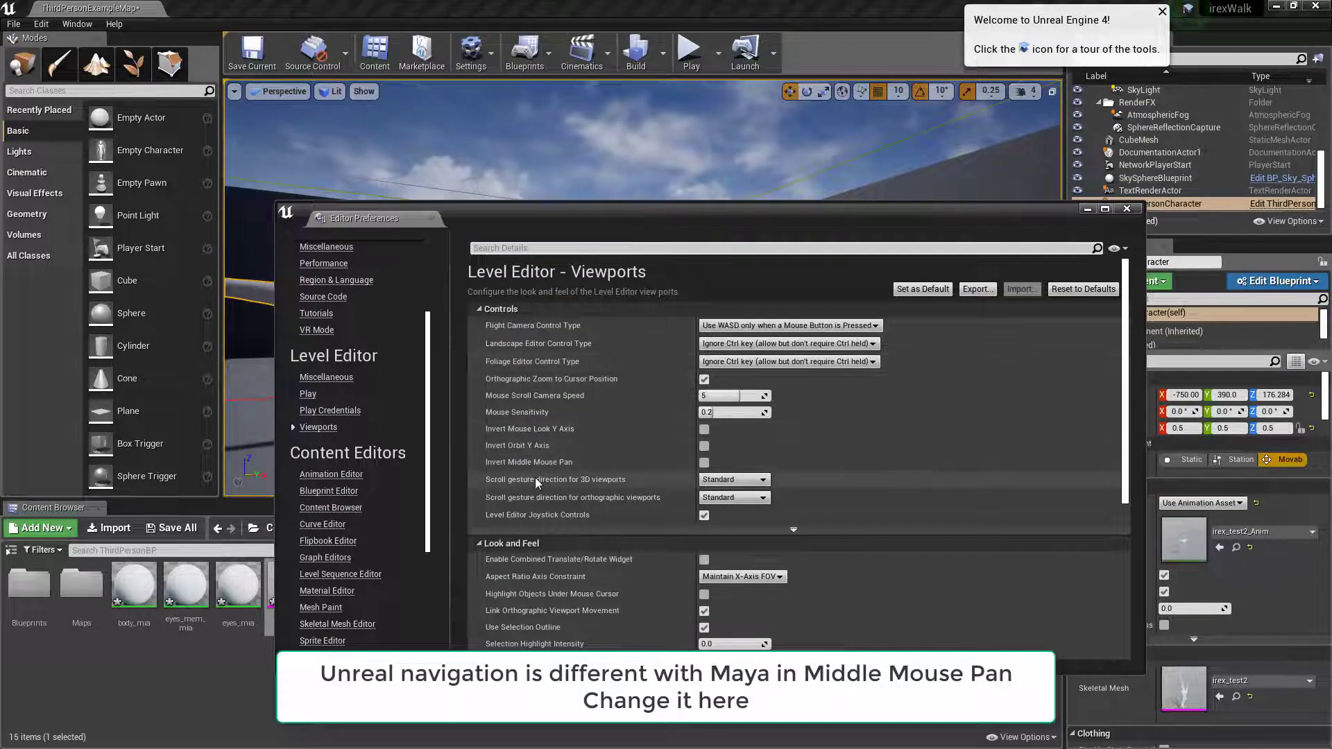
{"action": "left_click", "coordinate": [704, 462]}
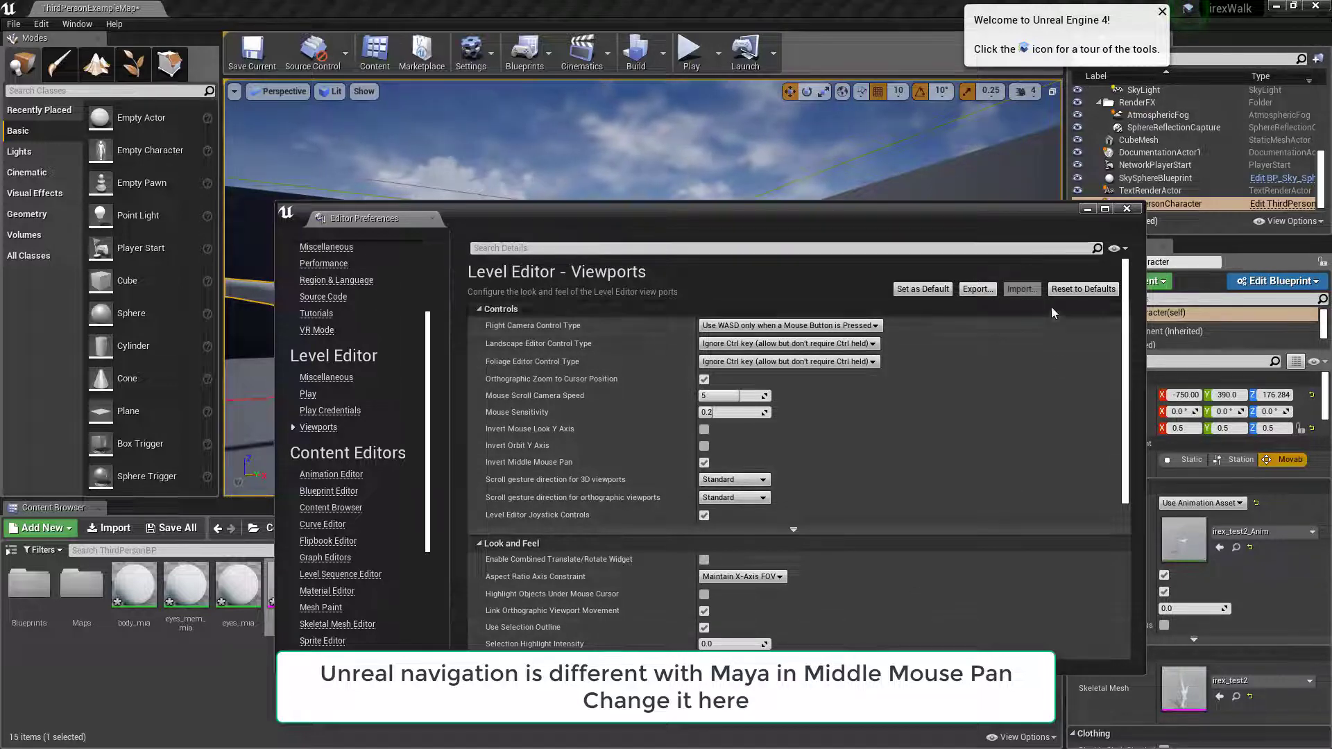
{"action": "left_click", "coordinate": [934, 291]}
{"action": "left_click", "coordinate": [721, 417]}
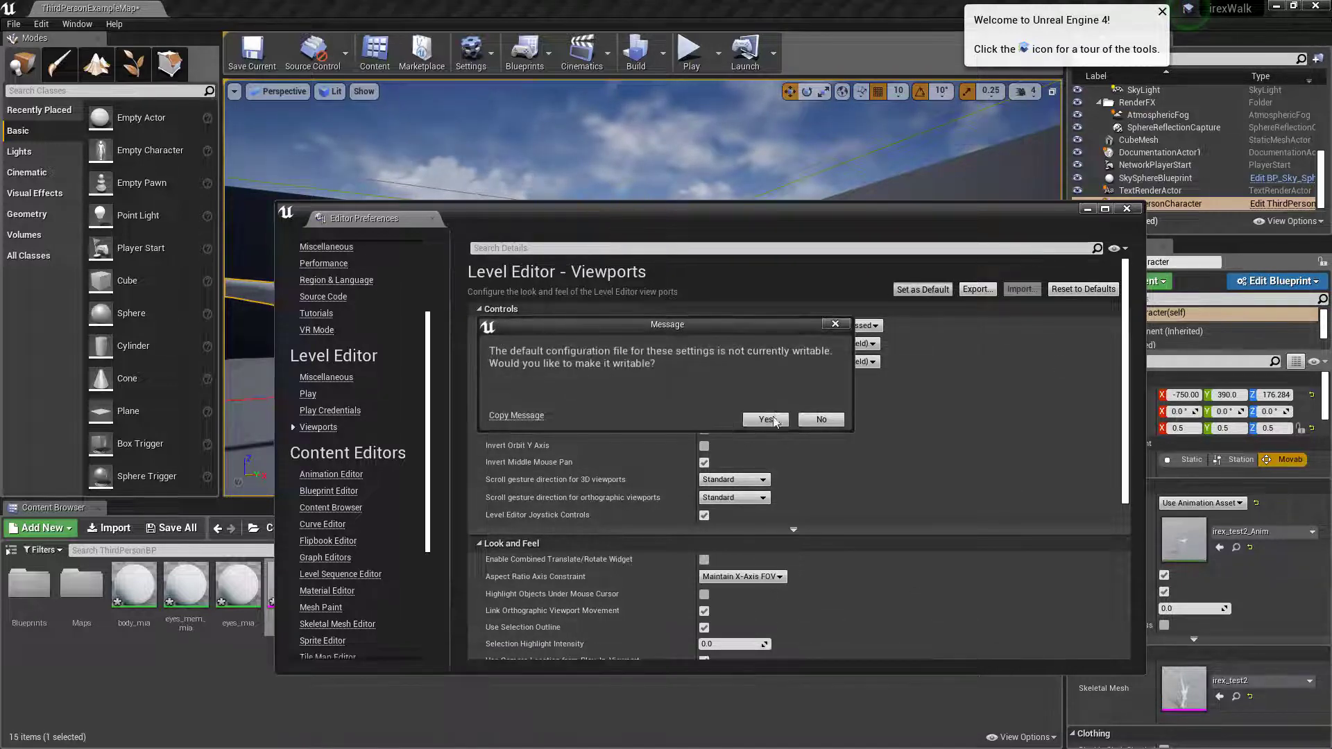
{"action": "left_click", "coordinate": [763, 420]}
{"action": "left_click", "coordinate": [825, 425]}
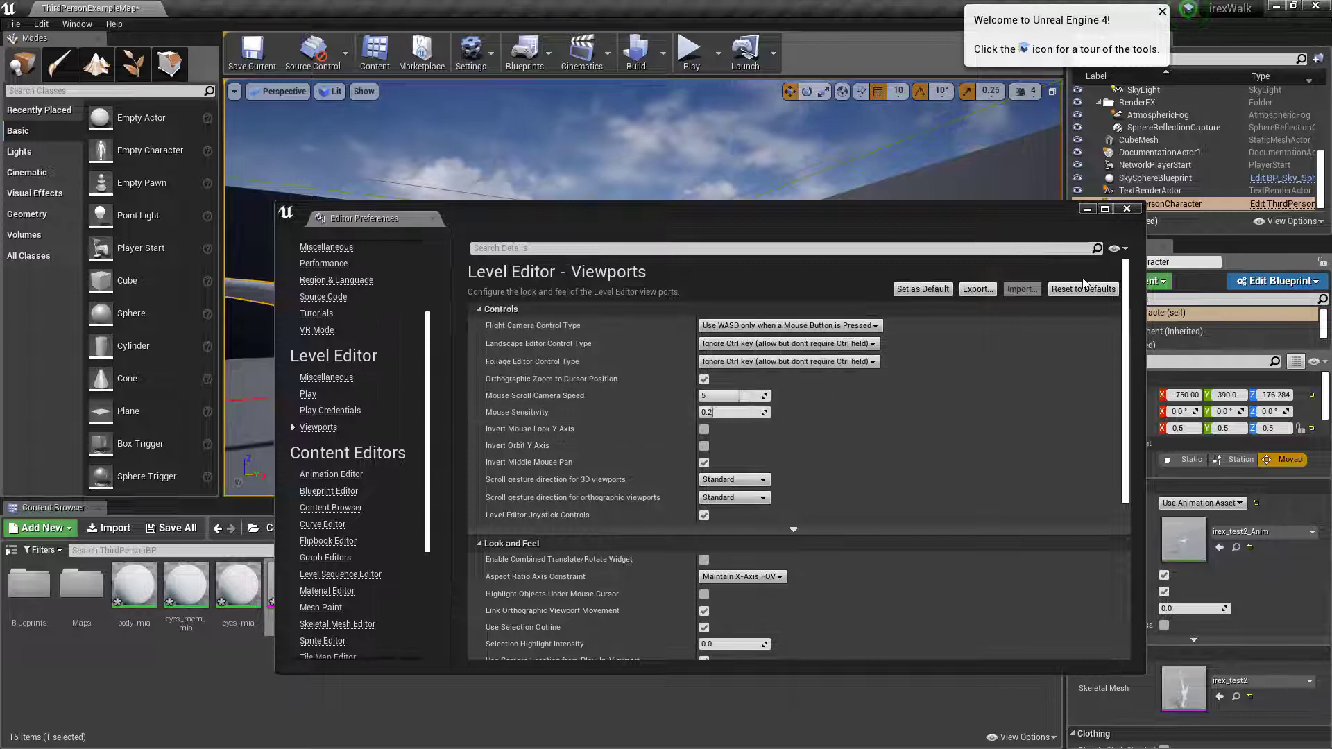
{"action": "left_click", "coordinate": [1127, 208]}
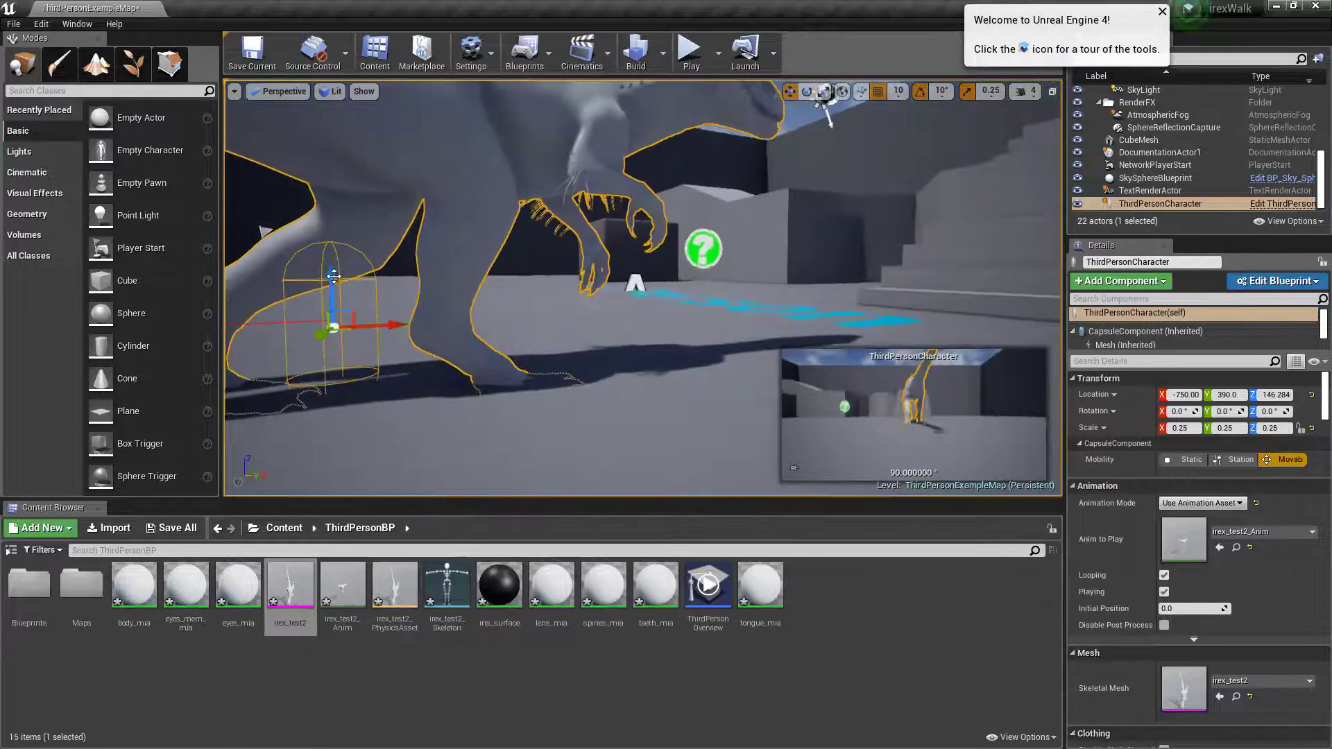
- Raise the dinosaur to Z 156.284, then play the level and walk it forward
{"action": "left_click_drag", "start_coordinate": [332, 269], "coordinate": [333, 247]}
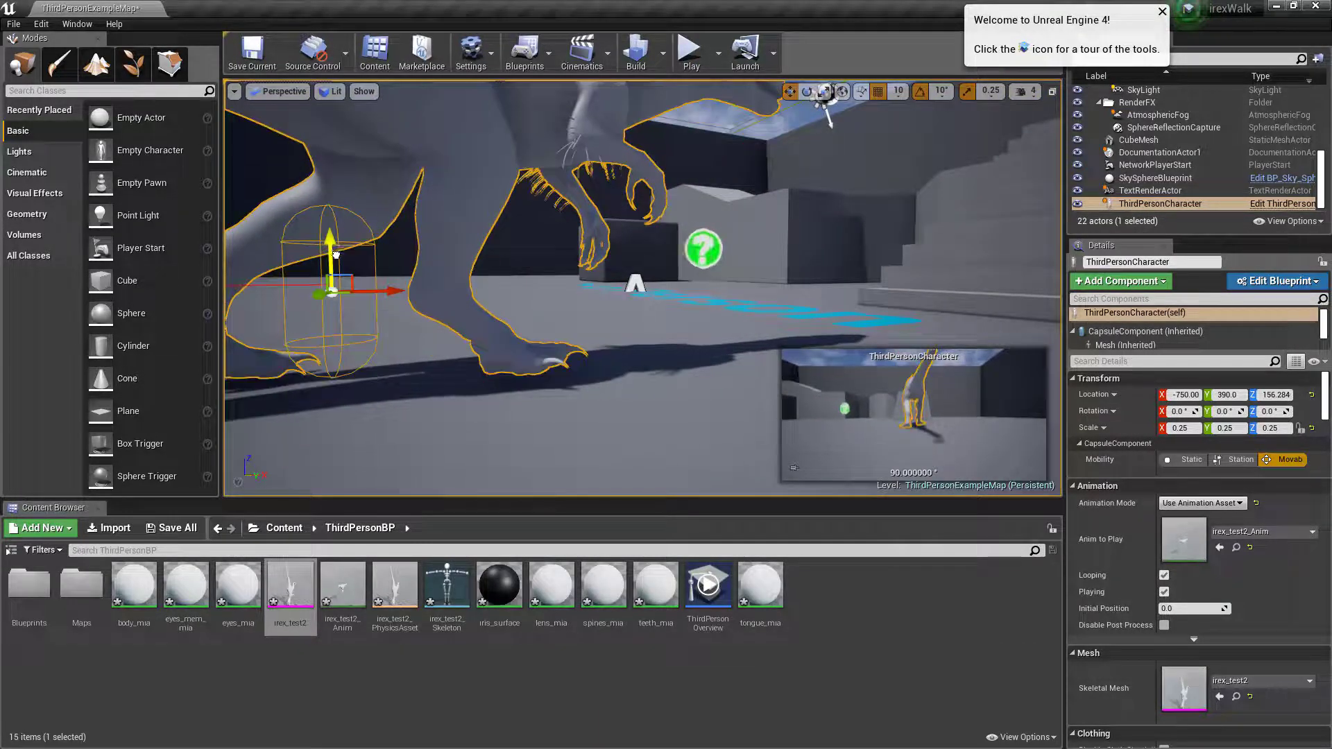
{"action": "right_click_drag", "start_coordinate": [822, 102], "coordinate": [821, 103]}
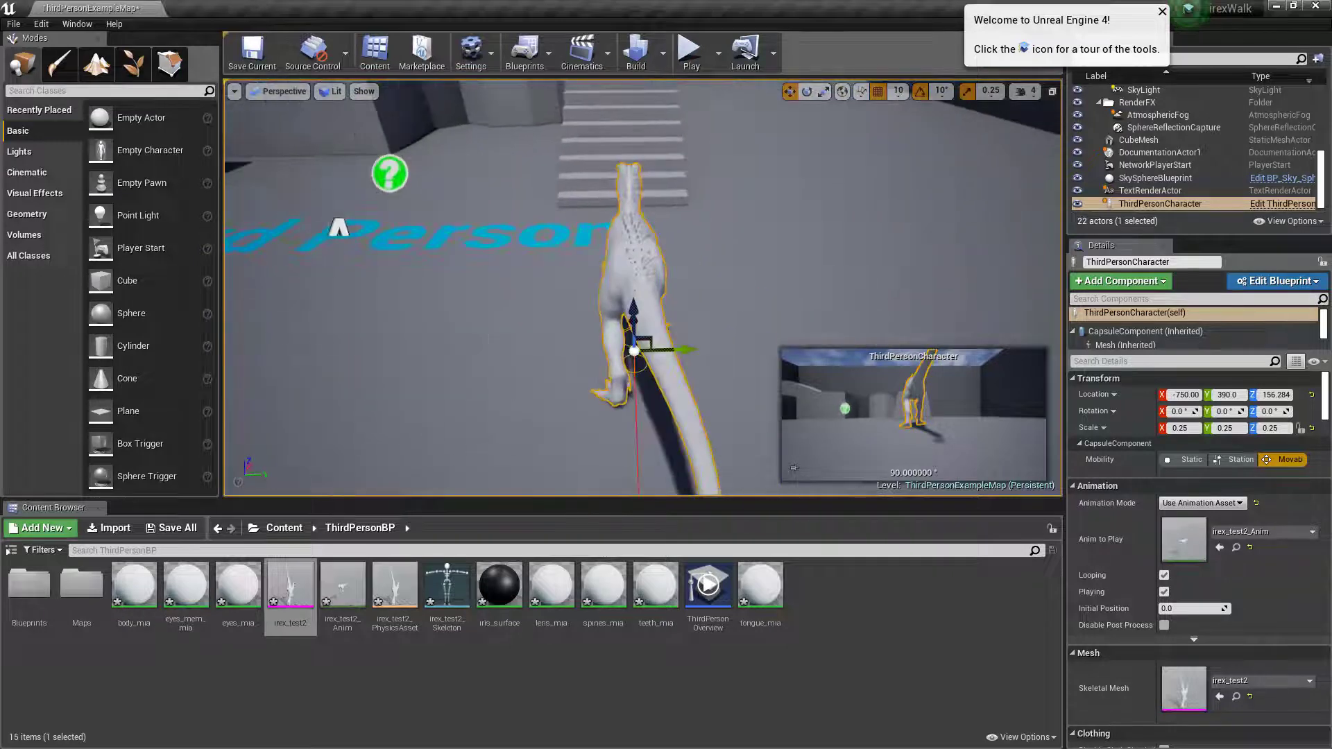
{"action": "left_click", "coordinate": [690, 50]}
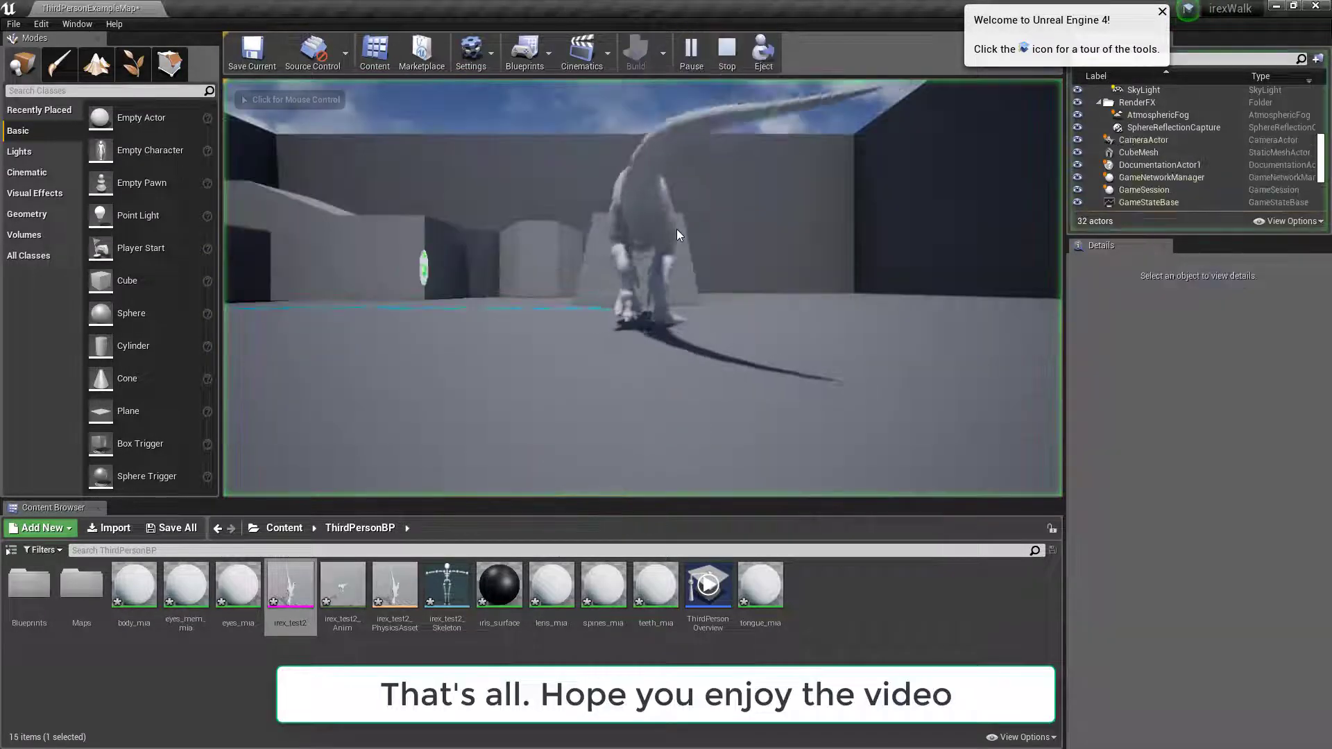
{"action": "left_click", "coordinate": [708, 239]}
{"action": "key", "text": "w"}
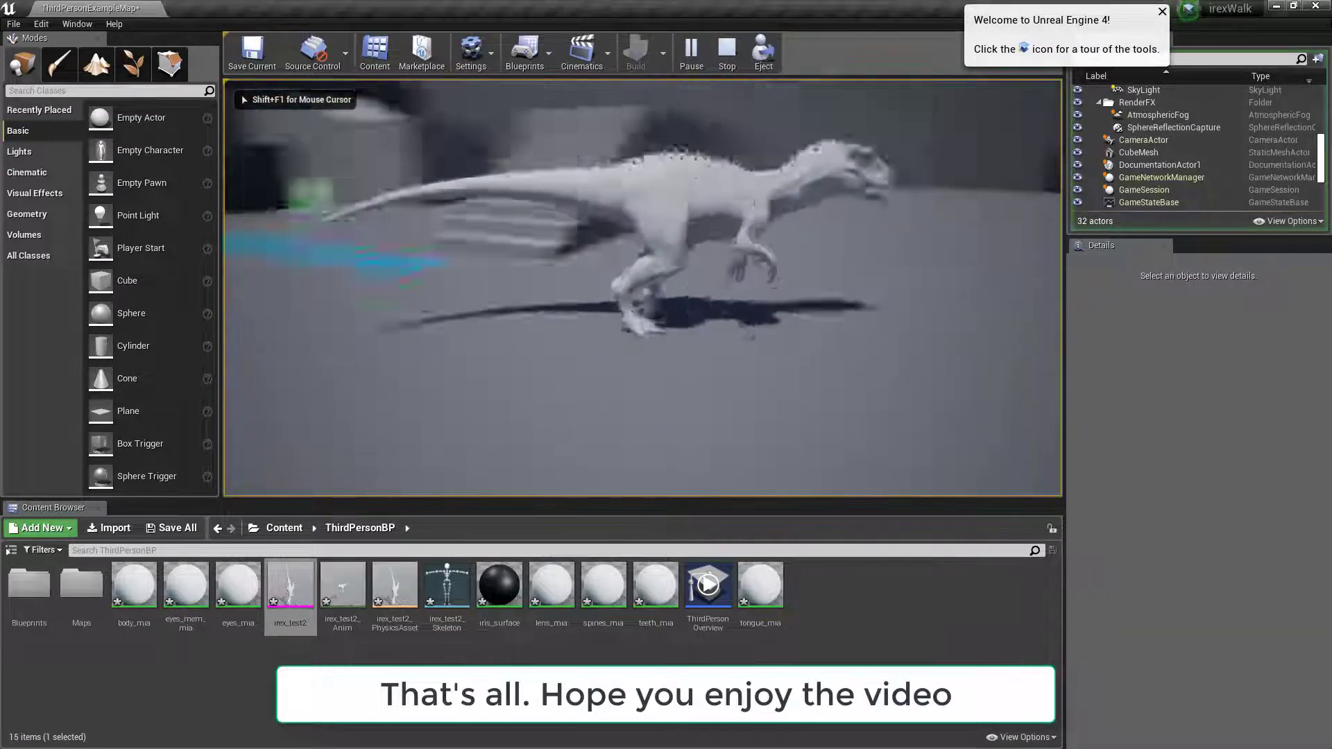